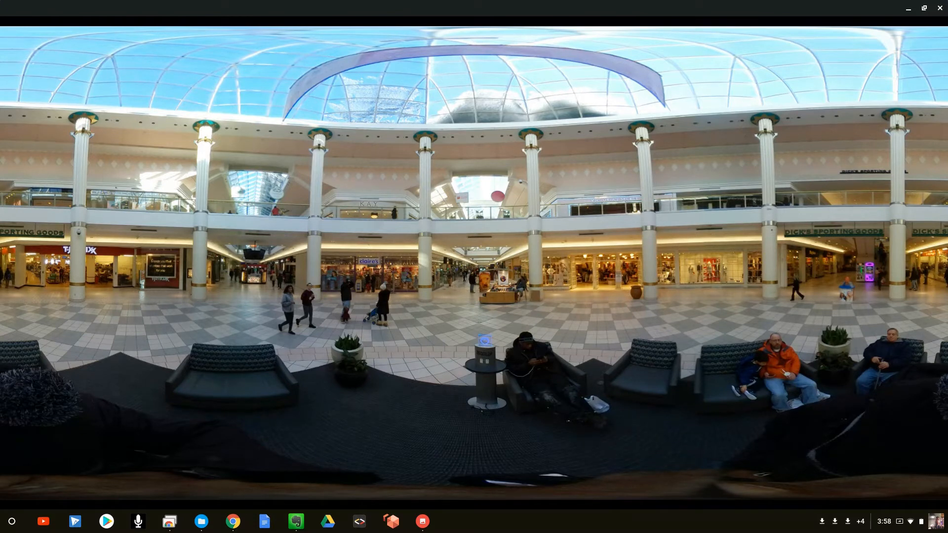
# Step: Look through the 360-degree mall photos SAM_130_0300 to SAM_130_0305 and return to the first one
pyautogui.moveTo(695, 230)
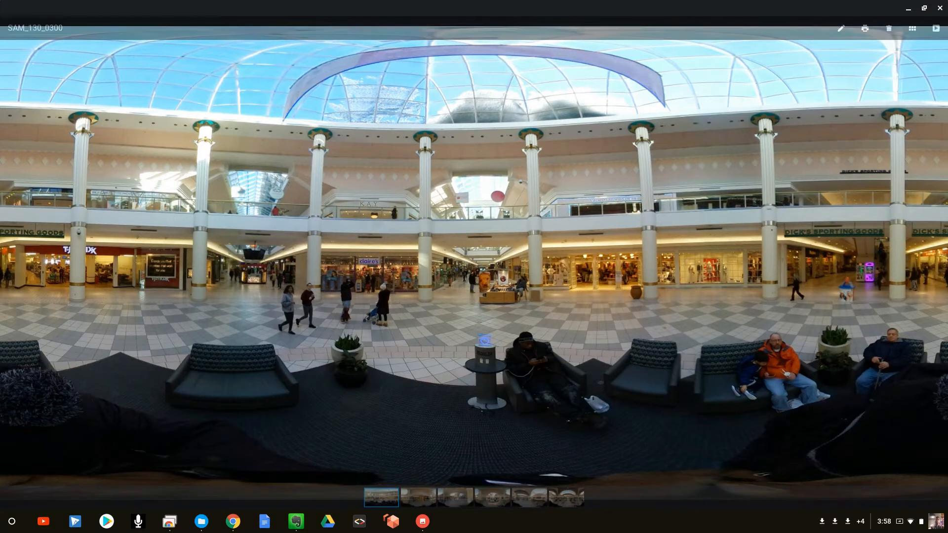
pyautogui.press('Right')
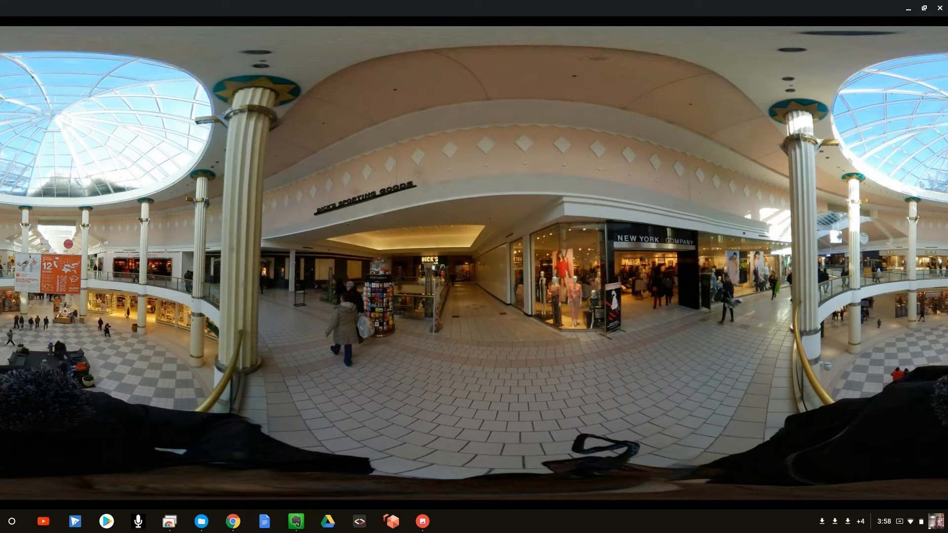
pyautogui.moveTo(359, 212)
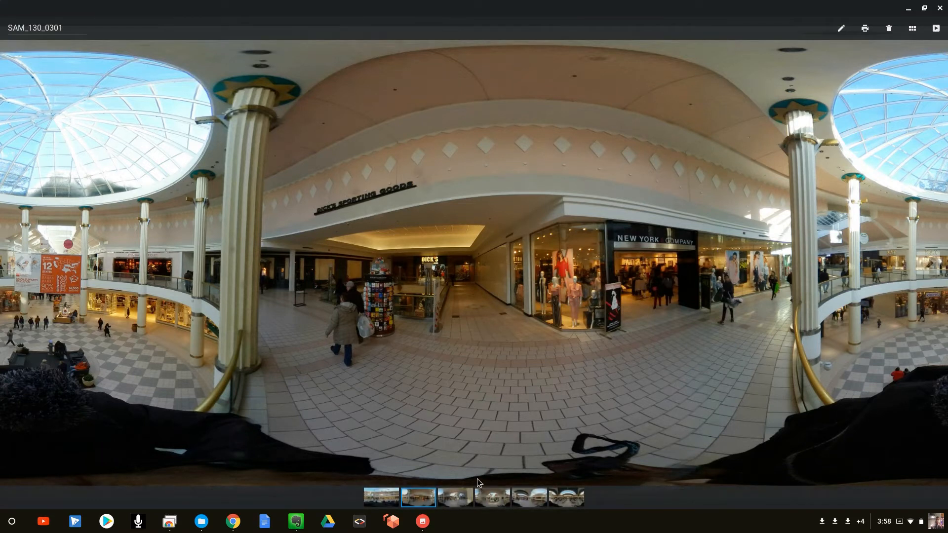
pyautogui.press('Right')
pyautogui.press('Right')
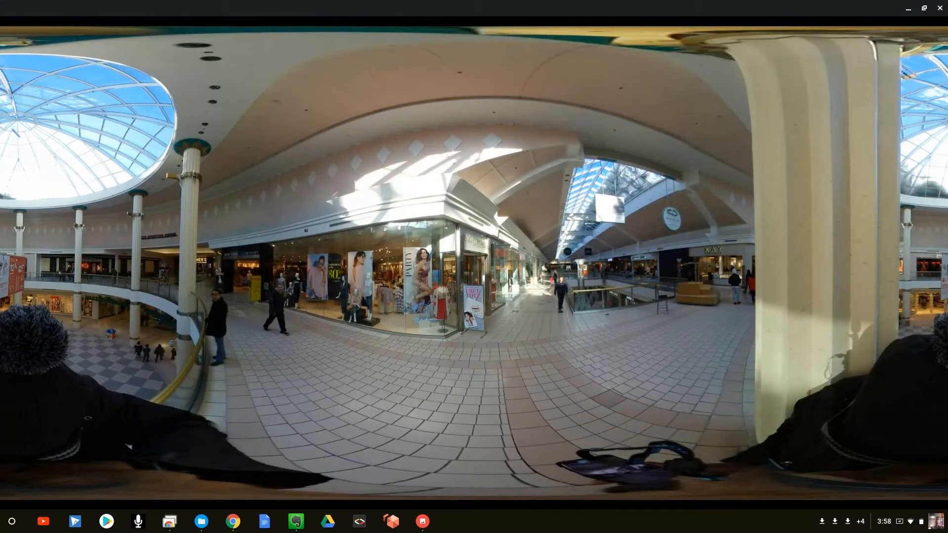
pyautogui.press('Right')
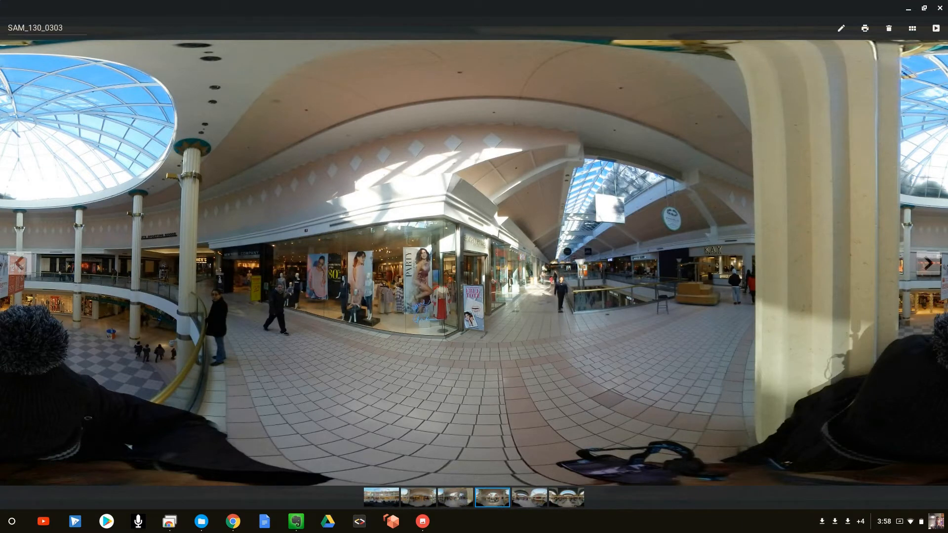
pyautogui.press('Right')
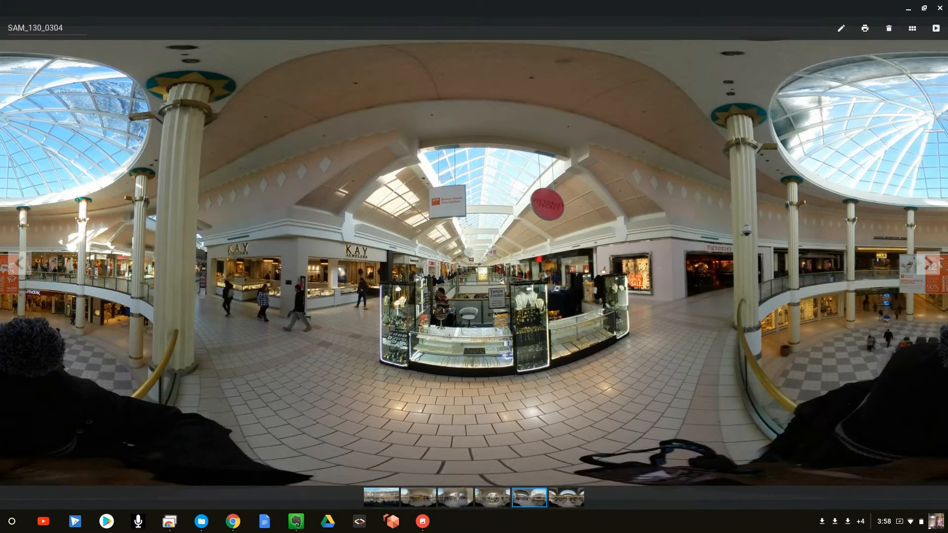
pyautogui.press('Right')
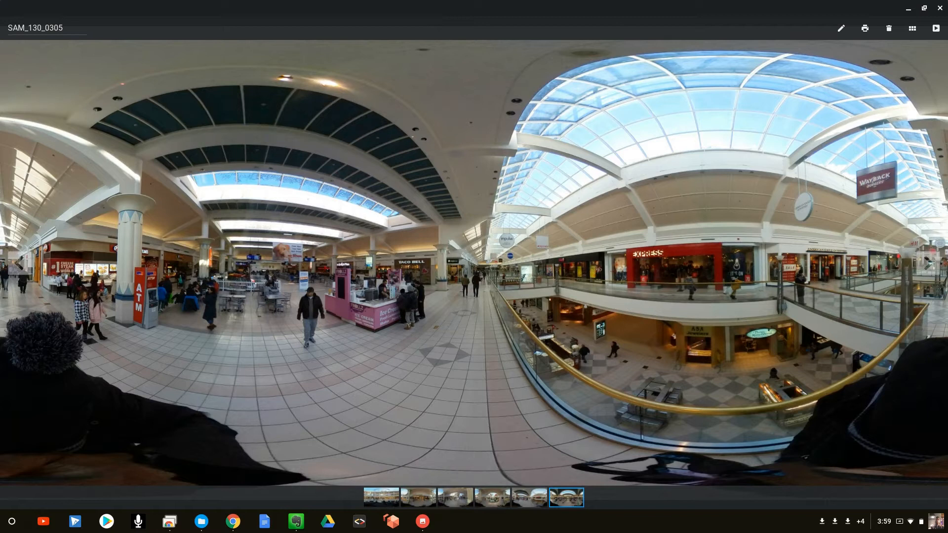
pyautogui.press('Right')
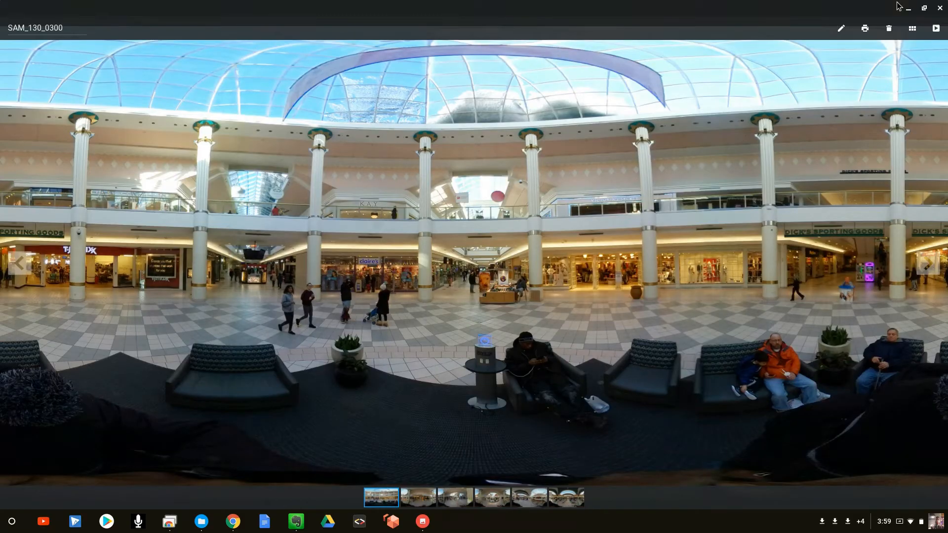
# Step: Leave the photo viewer and file browser, switch to the Vizor website's editor and create a new project
pyautogui.click(910, 10)
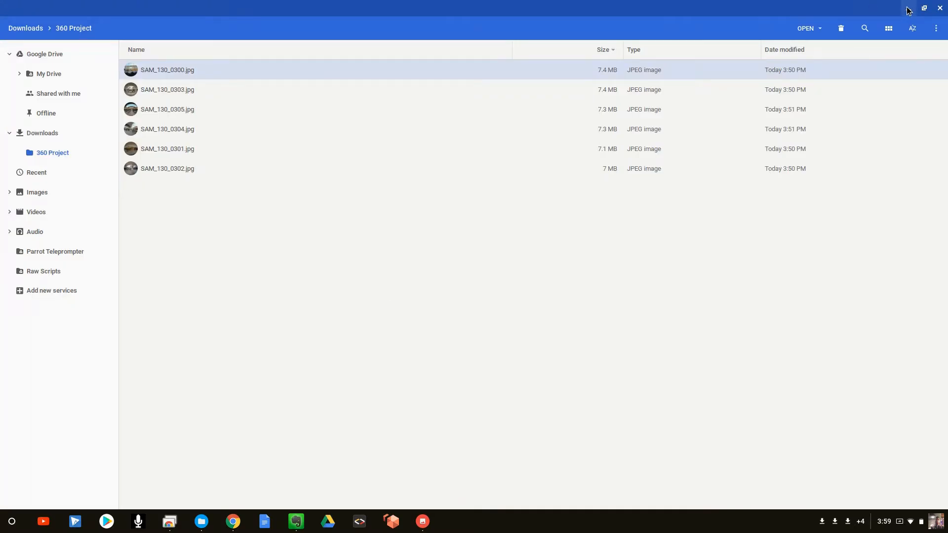
pyautogui.click(909, 10)
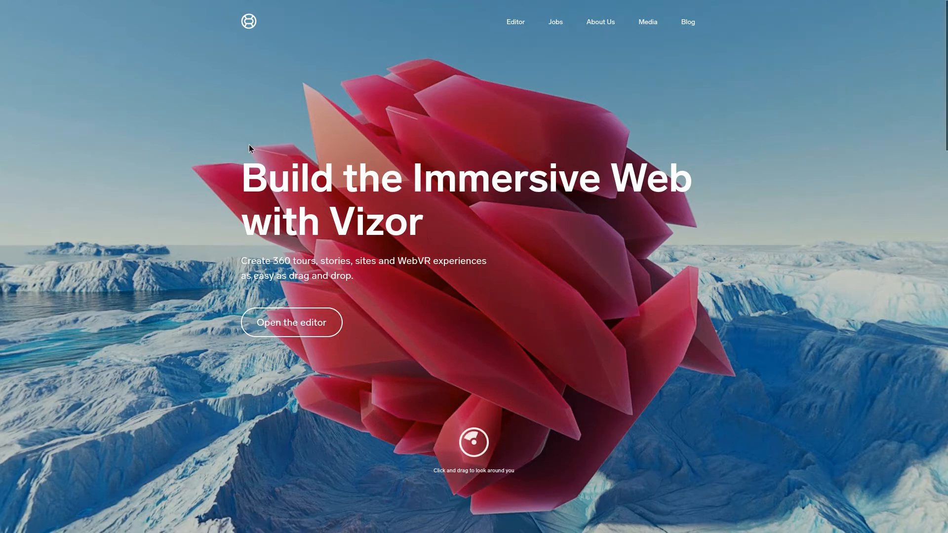
pyautogui.click(295, 328)
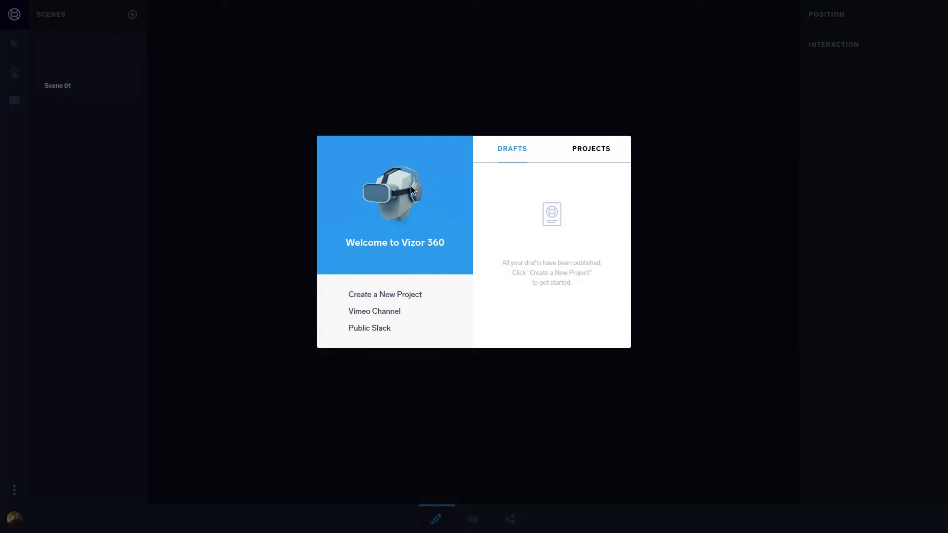
pyautogui.click(374, 295)
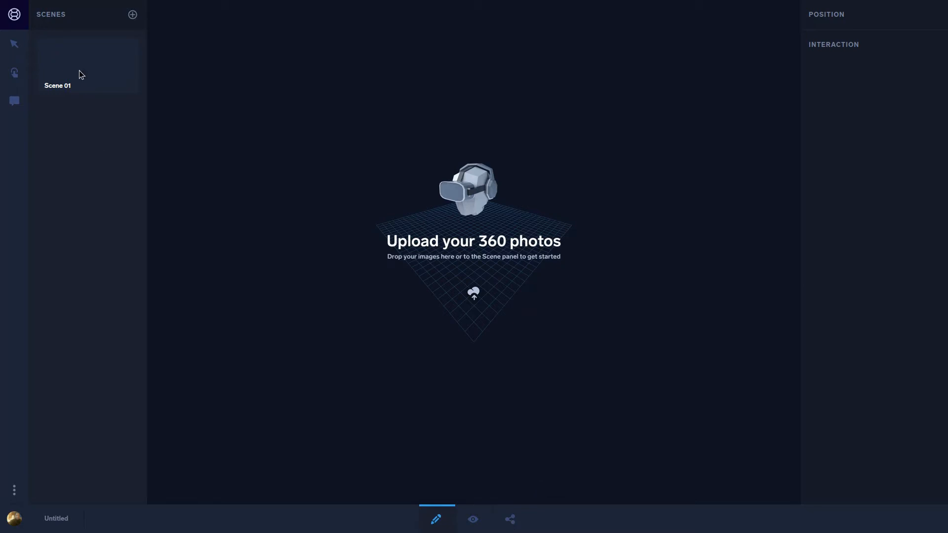
# Step: Upload SAM_130_0300.jpg from the 360 Project folder in Downloads as the first scene
pyautogui.click(133, 14)
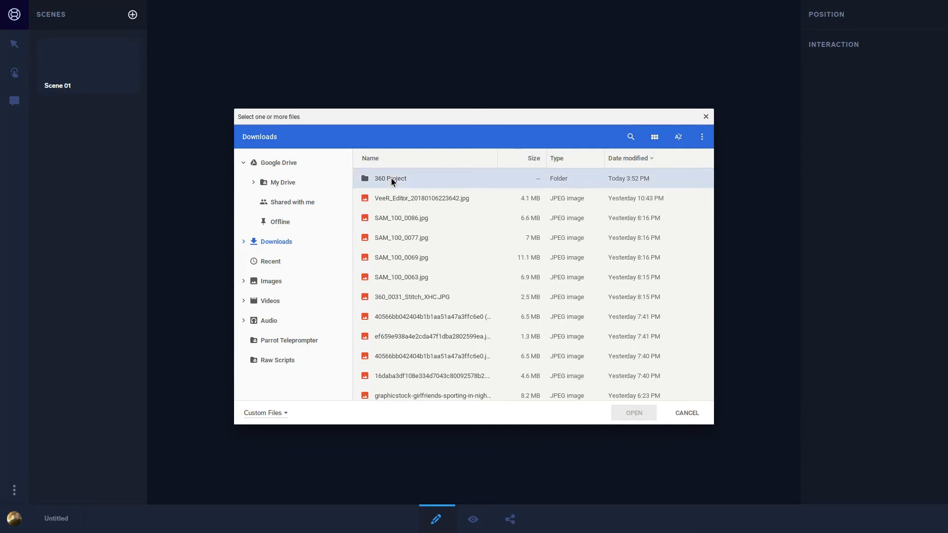
pyautogui.doubleClick(391, 179)
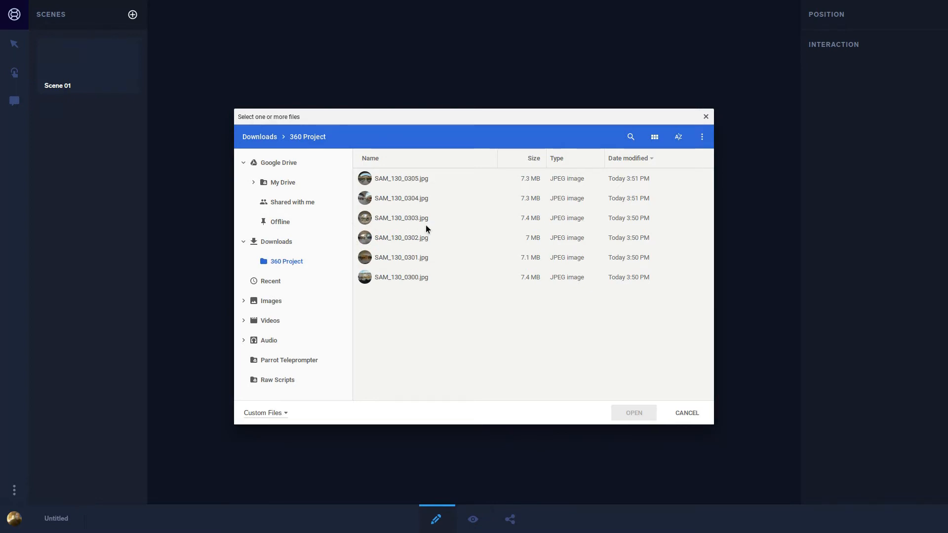
pyautogui.click(401, 281)
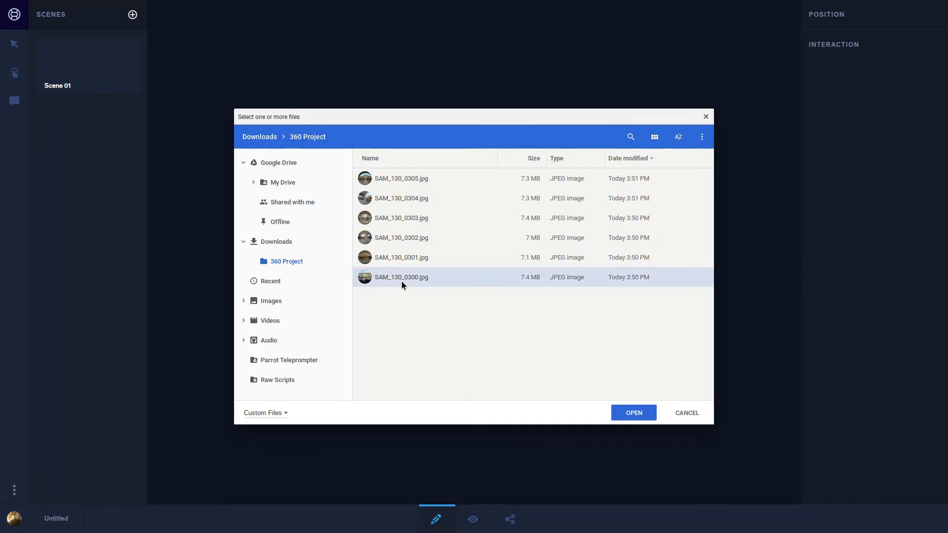
pyautogui.click(632, 414)
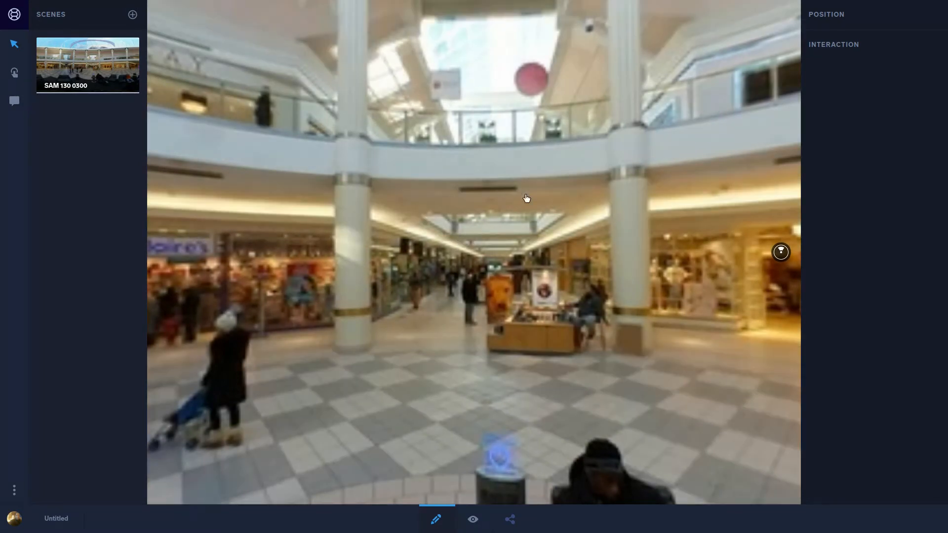
# Step: Add SAM_130_0301.jpg from the 360 Project folder as a second scene
pyautogui.moveTo(540, 197); pyautogui.dragTo(519, 181)
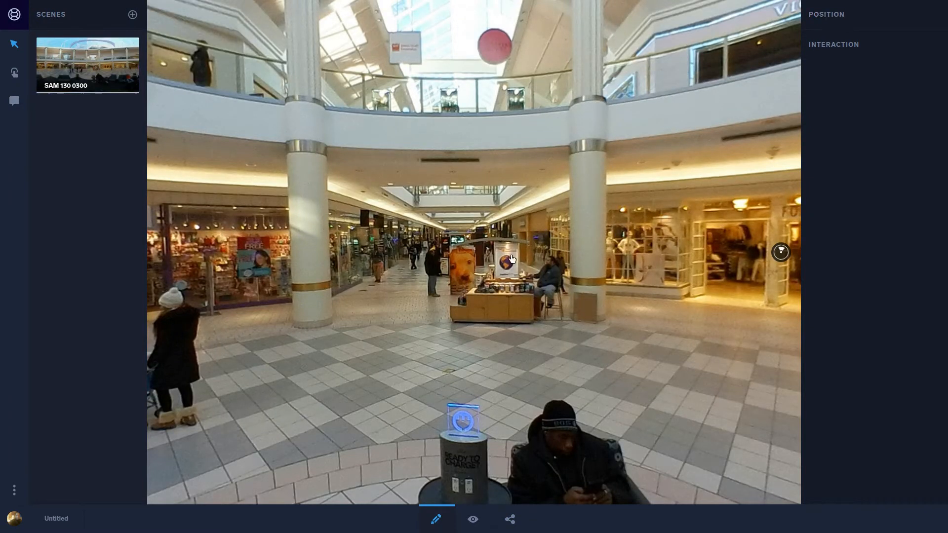
pyautogui.click(482, 253)
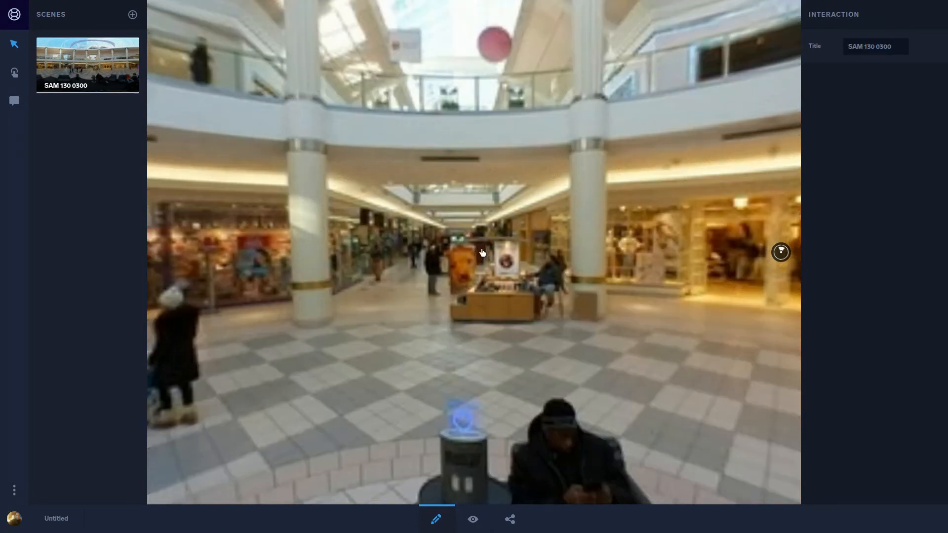
pyautogui.moveTo(477, 253)
pyautogui.mouseDown()
pyautogui.moveTo(456, 251)
pyautogui.moveTo(464, 251)
pyautogui.mouseUp()
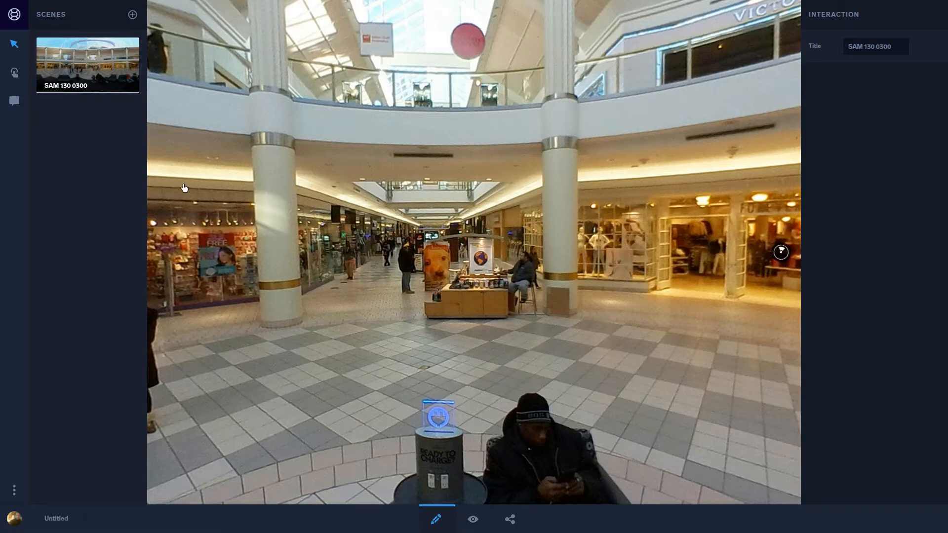
pyautogui.click(137, 17)
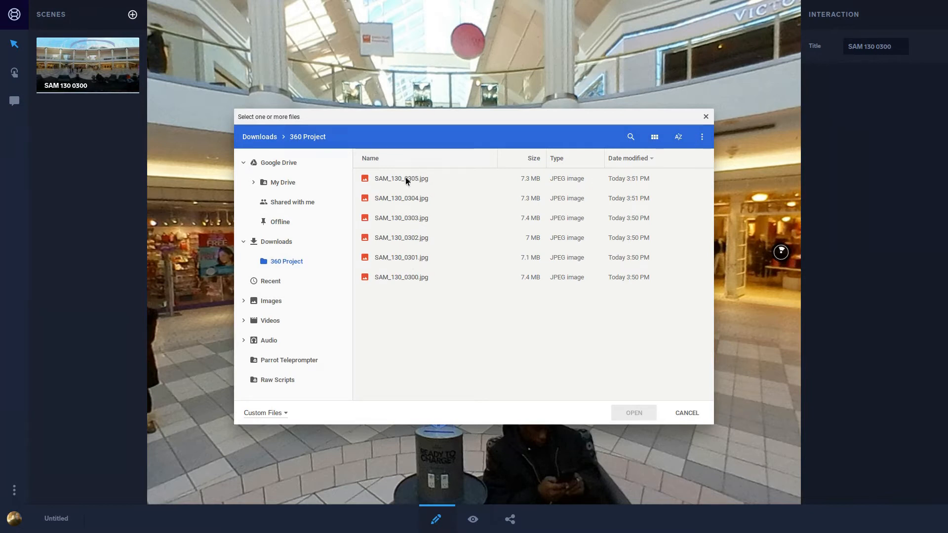
pyautogui.click(410, 257)
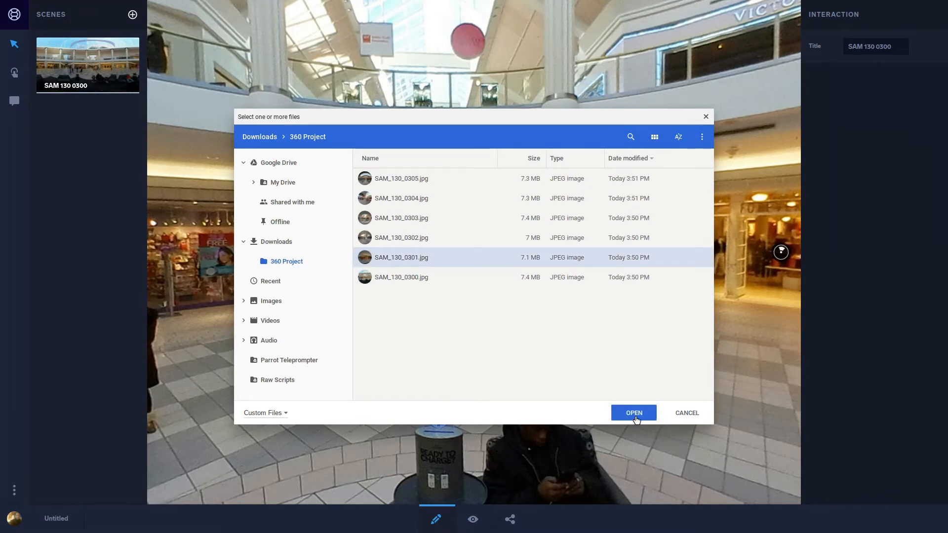
pyautogui.click(634, 414)
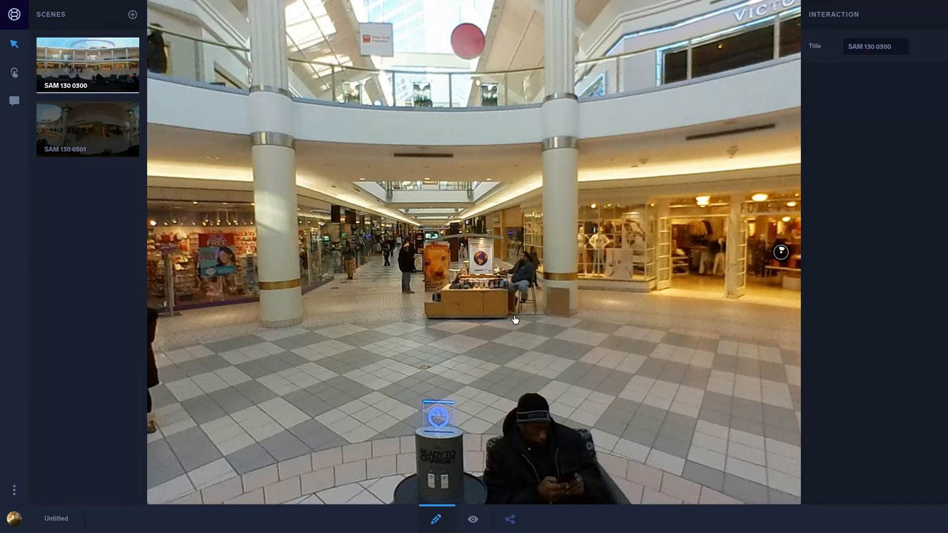
# Step: Place a scene-link hotspot in SAM 130 0300 on the upper balcony, just beside the column near the Dick's Sporting Goods sign
pyautogui.moveTo(505, 265); pyautogui.dragTo(480, 270)
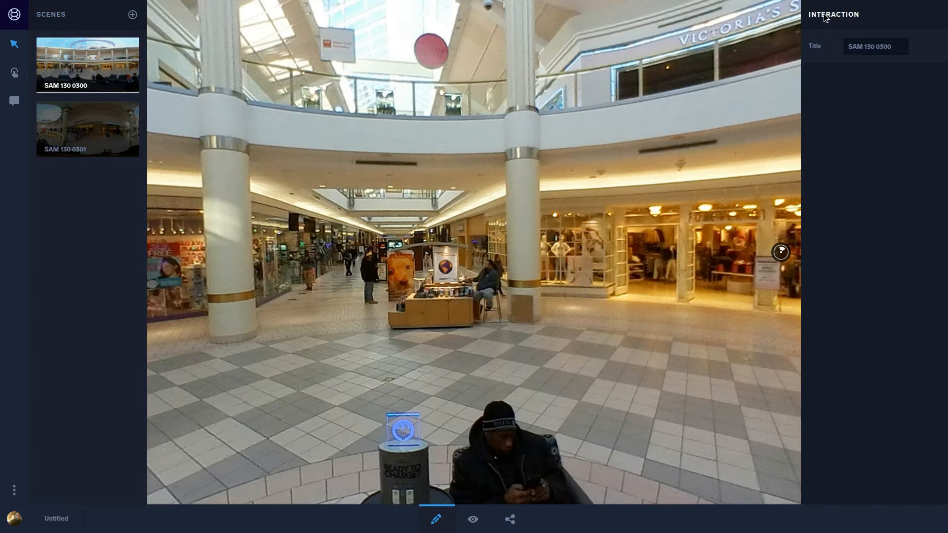
pyautogui.moveTo(683, 135)
pyautogui.mouseDown()
pyautogui.moveTo(645, 153)
pyautogui.moveTo(282, 170)
pyautogui.mouseUp()
pyautogui.moveTo(651, 211); pyautogui.dragTo(297, 234)
pyautogui.moveTo(618, 215)
pyautogui.mouseDown()
pyautogui.moveTo(578, 222)
pyautogui.moveTo(600, 228)
pyautogui.moveTo(588, 235)
pyautogui.moveTo(589, 258)
pyautogui.mouseUp()
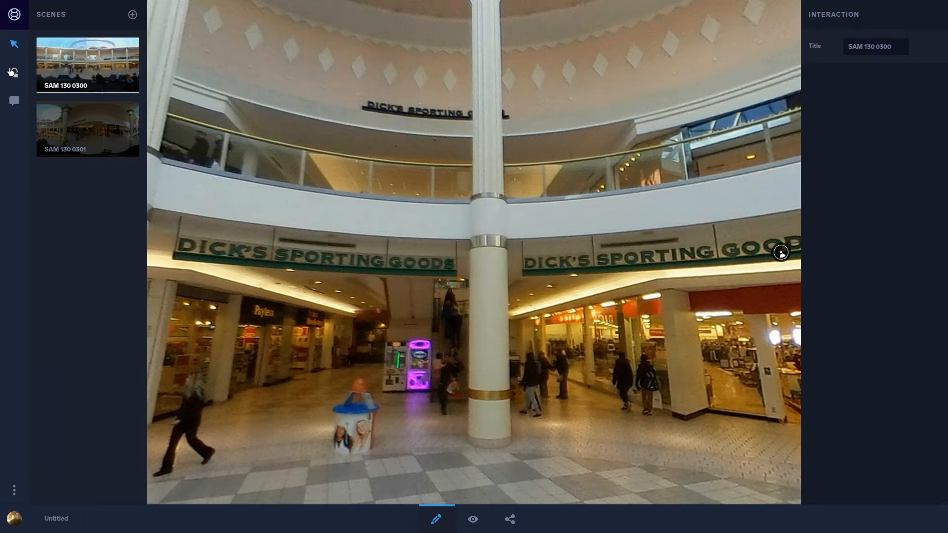
pyautogui.click(12, 72)
pyautogui.click(523, 155)
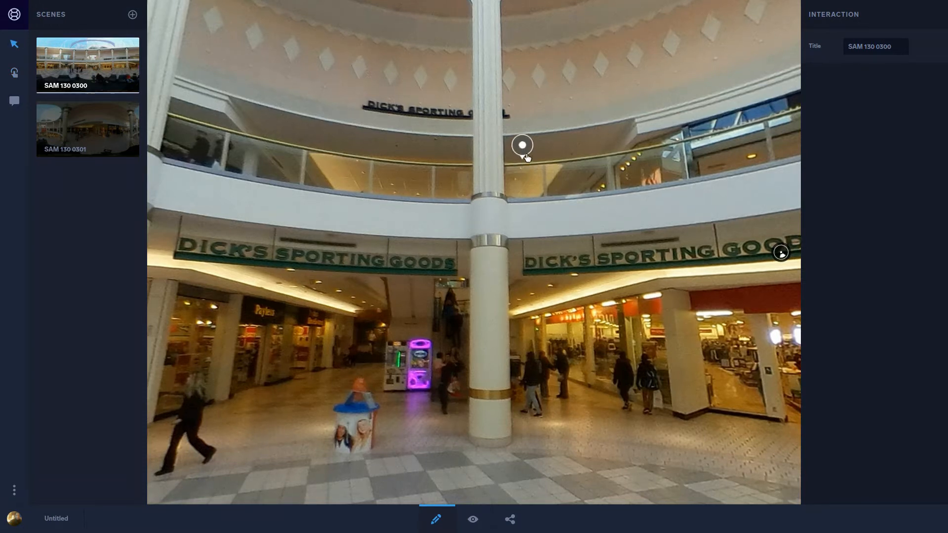
# Step: Configure the balcony hotspot to go to scene SAM 130 0301, with the label "DIck's" and the type Circle
pyautogui.click(524, 151)
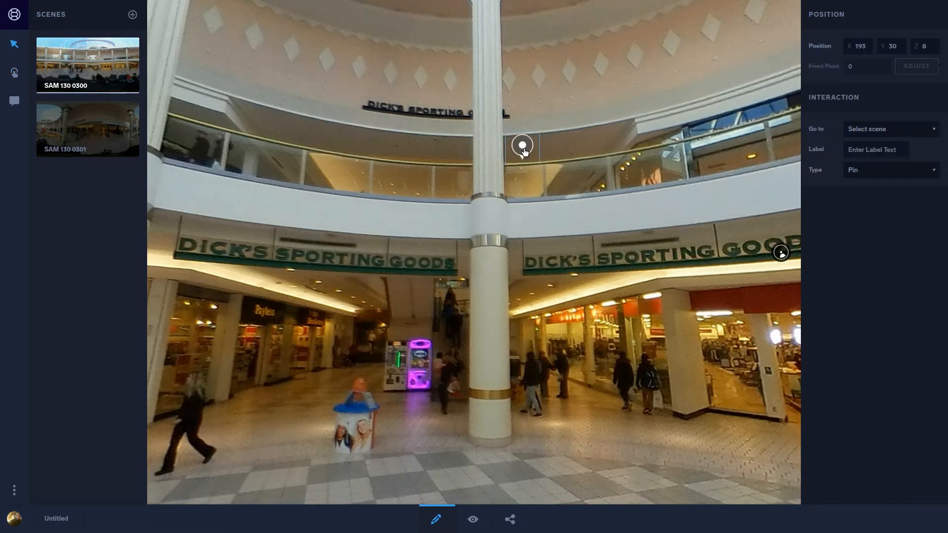
pyautogui.click(935, 136)
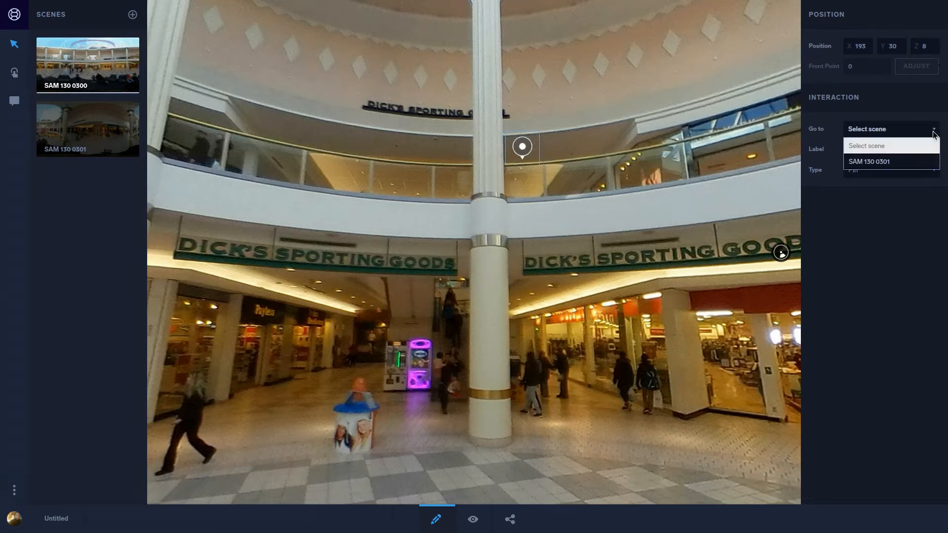
pyautogui.click(908, 162)
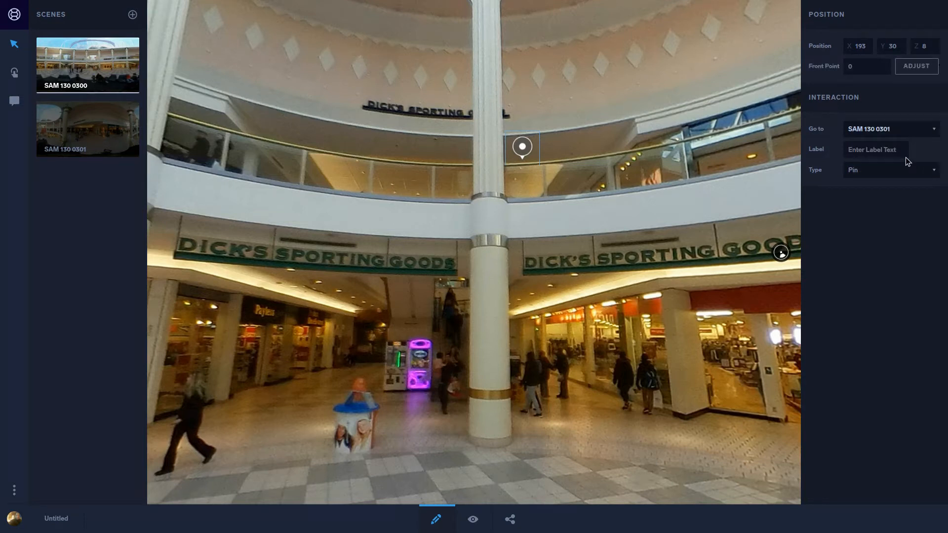
pyautogui.click(898, 151)
pyautogui.write("DIck's")
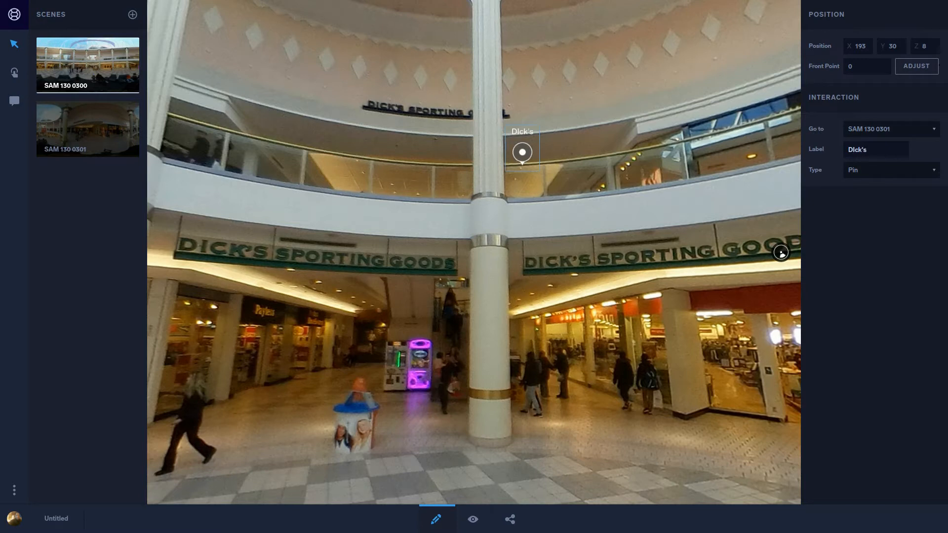
pyautogui.click(930, 174)
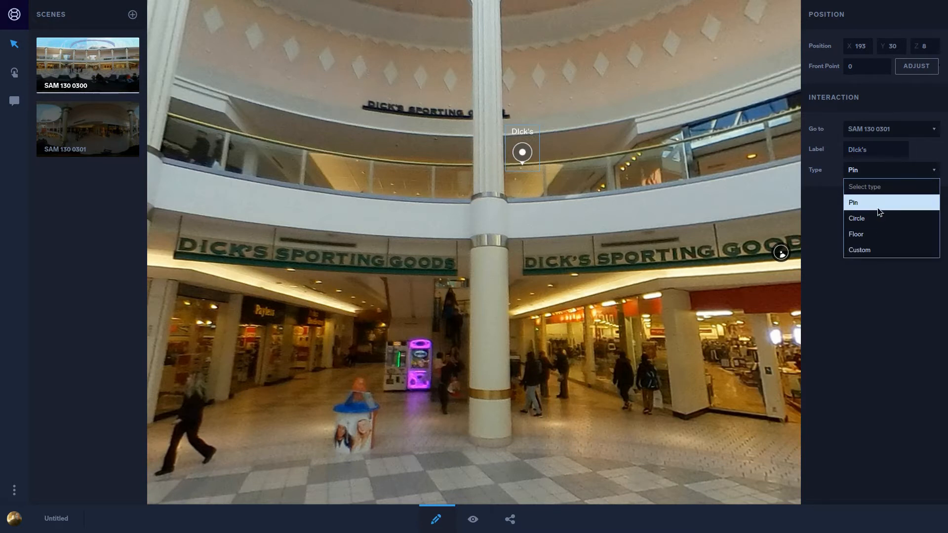
pyautogui.click(875, 221)
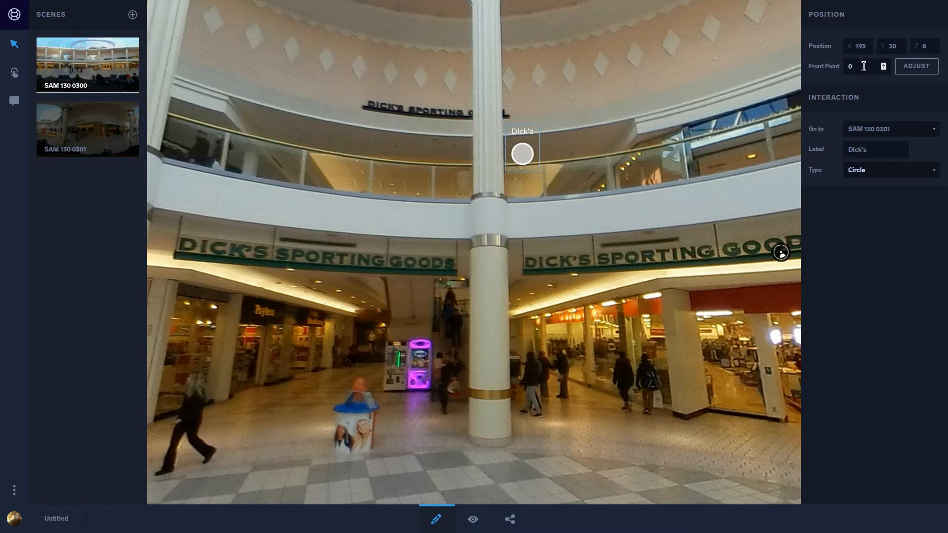
# Step: Preview the tour from SAM 130 0300, follow the balcony hotspot to the second scene and look around there
pyautogui.click(96, 77)
pyautogui.click(475, 521)
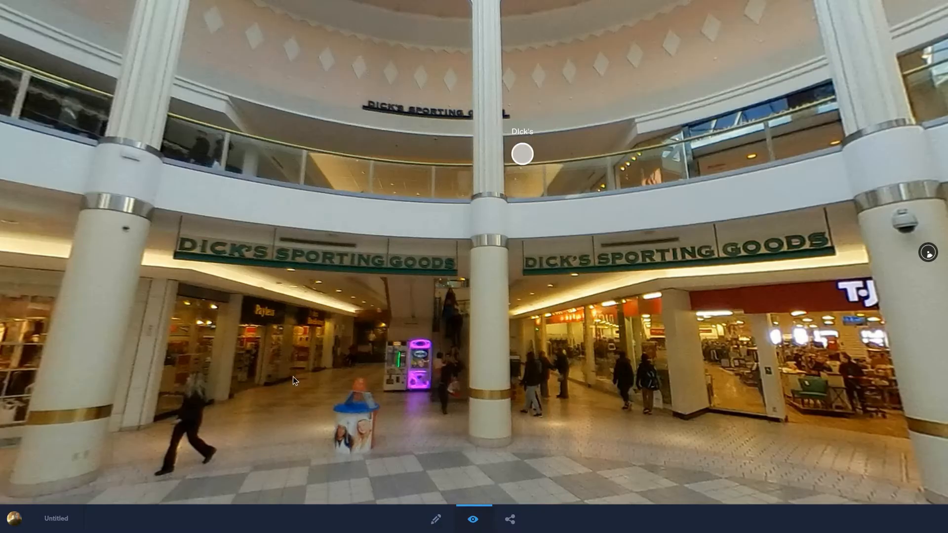
pyautogui.moveTo(292, 377); pyautogui.dragTo(751, 257)
pyautogui.moveTo(514, 186); pyautogui.dragTo(328, 211)
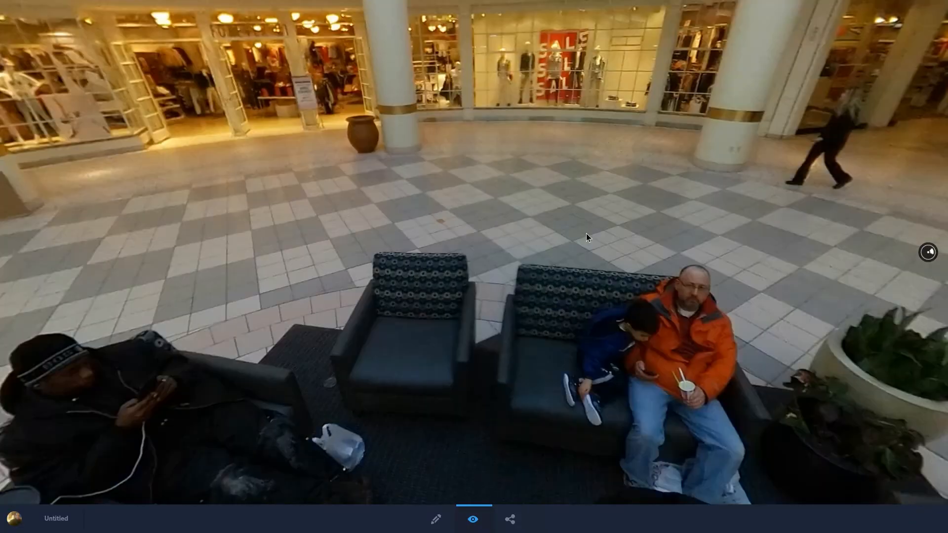
pyautogui.moveTo(850, 239); pyautogui.dragTo(497, 372)
pyautogui.click(427, 92)
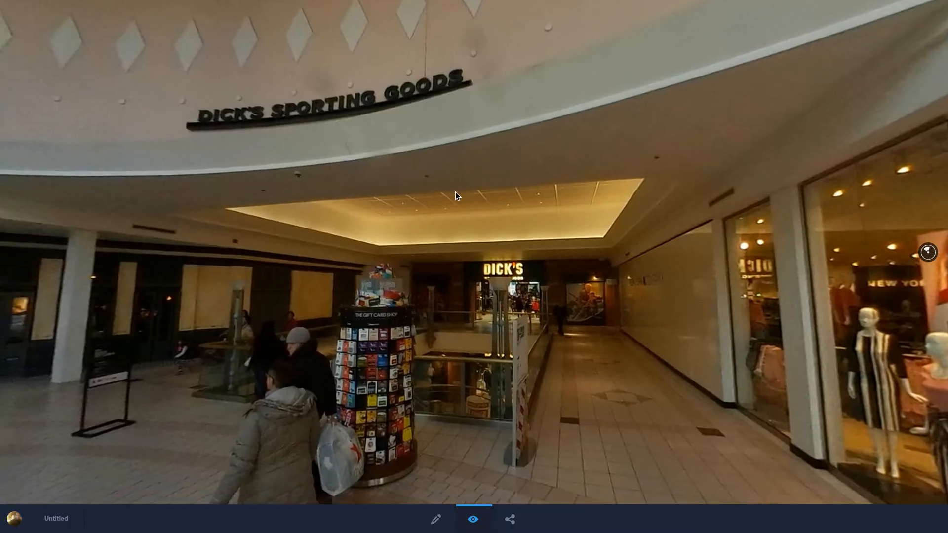
pyautogui.moveTo(455, 192); pyautogui.dragTo(740, 191)
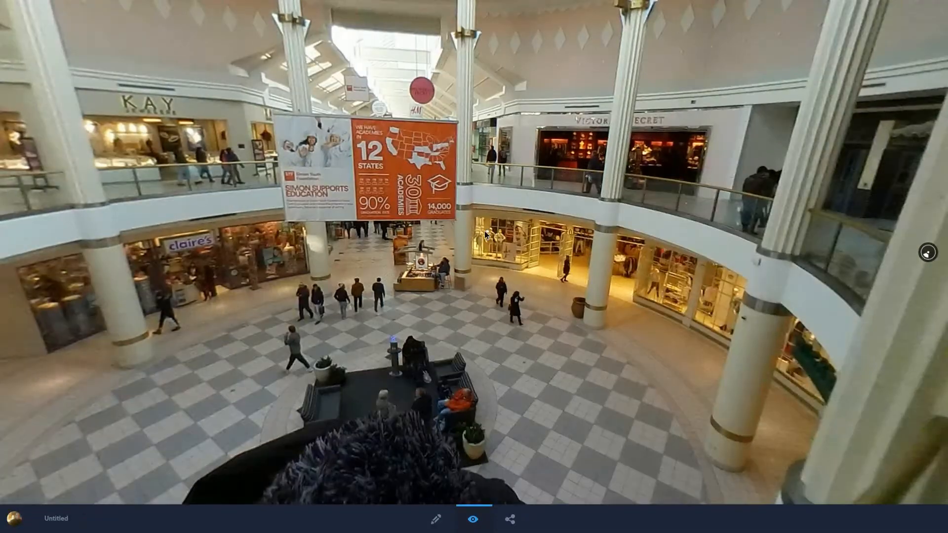
# Step: Return to editing SAM 130 0301 and place a scene-link hotspot on the ground-floor seating area in the middle of the checkered floor
pyautogui.moveTo(484, 231); pyautogui.dragTo(571, 219)
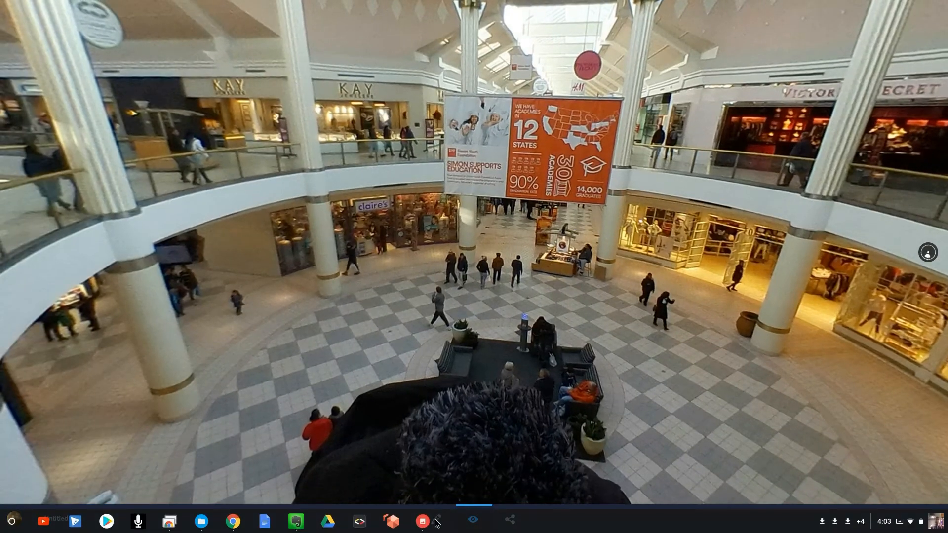
pyautogui.click(439, 518)
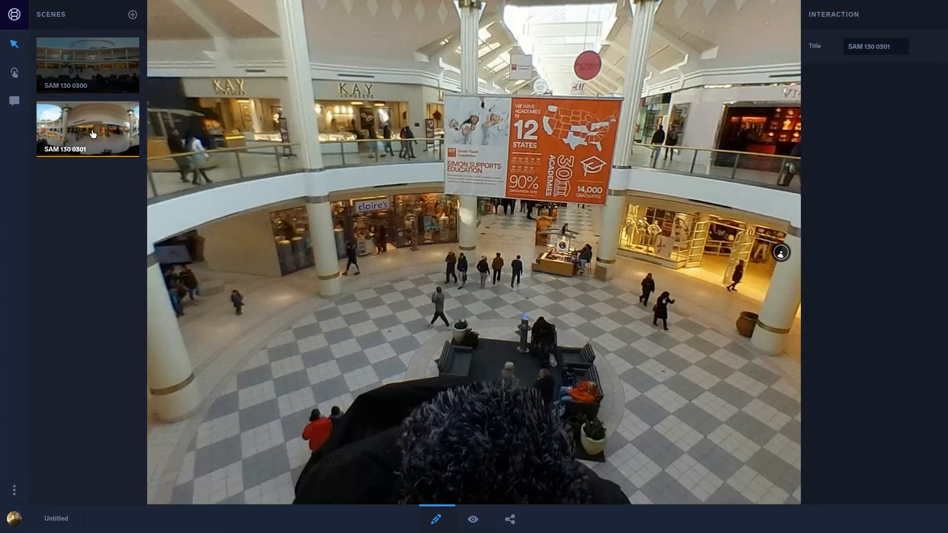
pyautogui.moveTo(521, 343); pyautogui.dragTo(489, 320)
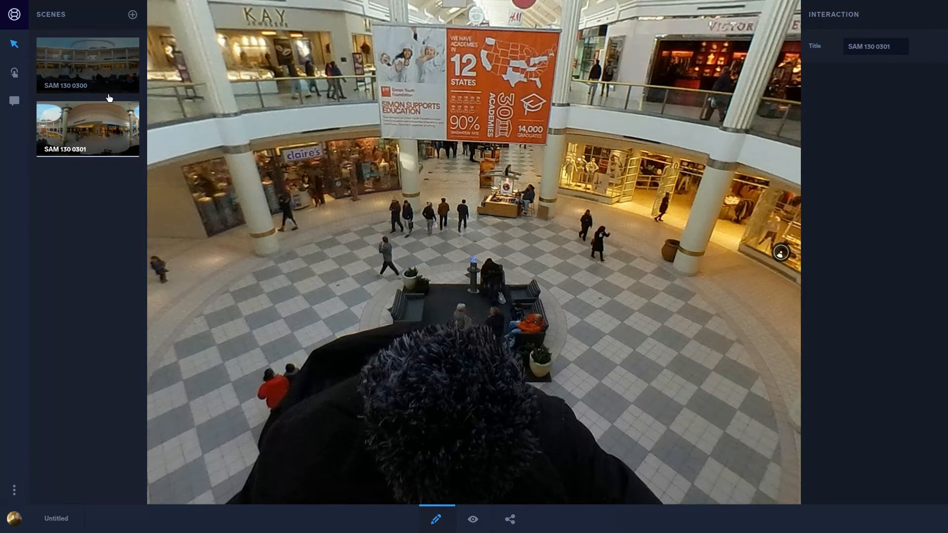
pyautogui.click(14, 73)
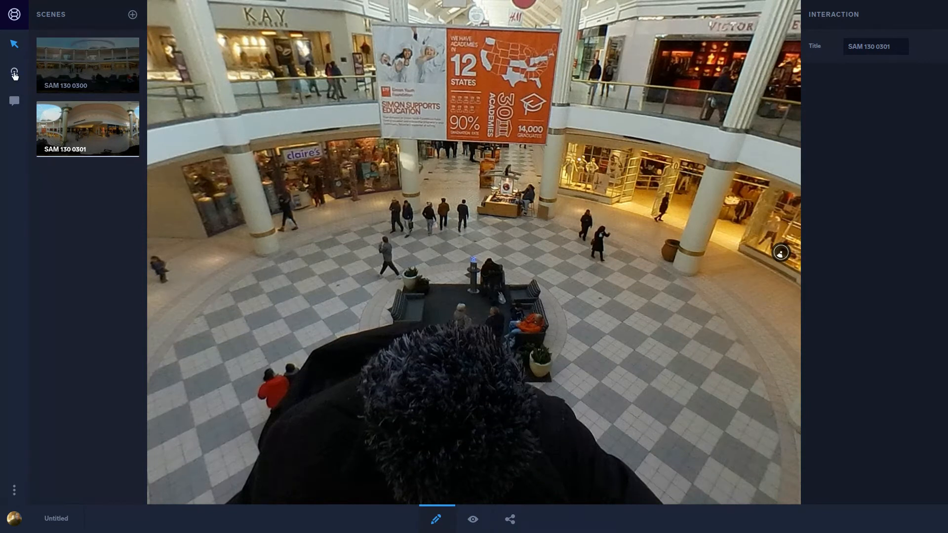
pyautogui.click(463, 302)
pyautogui.click(463, 299)
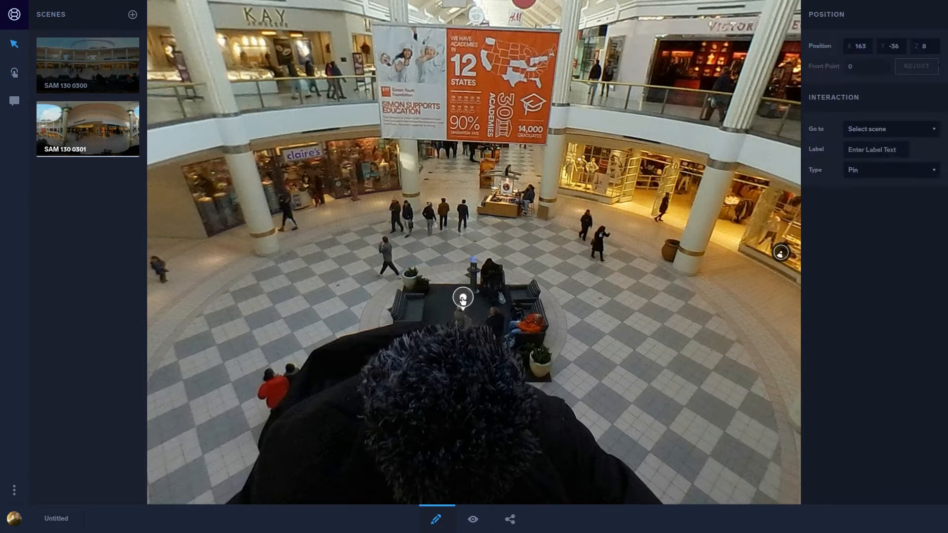
# Step: Configure the seating-area hotspot to go to scene SAM 130 0300, with the type Circle
pyautogui.click(898, 129)
pyautogui.click(879, 162)
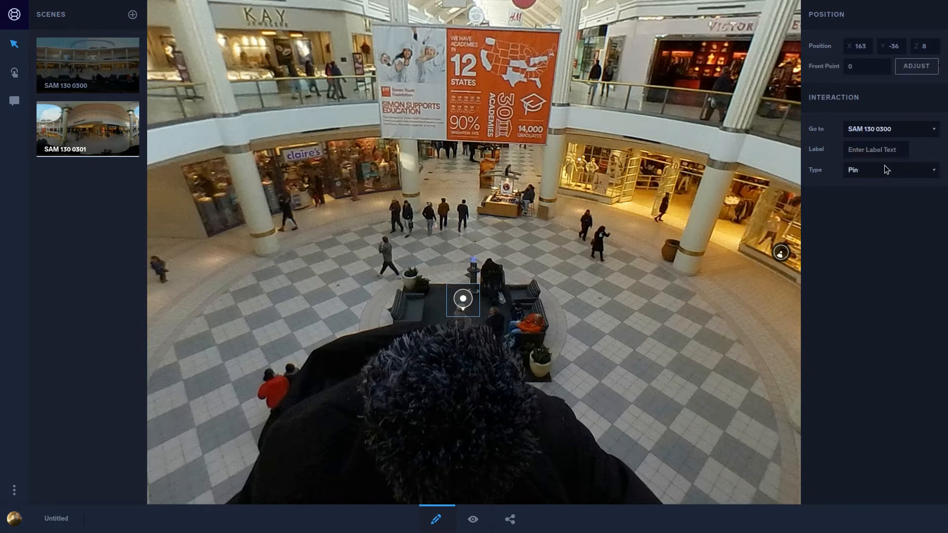
pyautogui.click(884, 171)
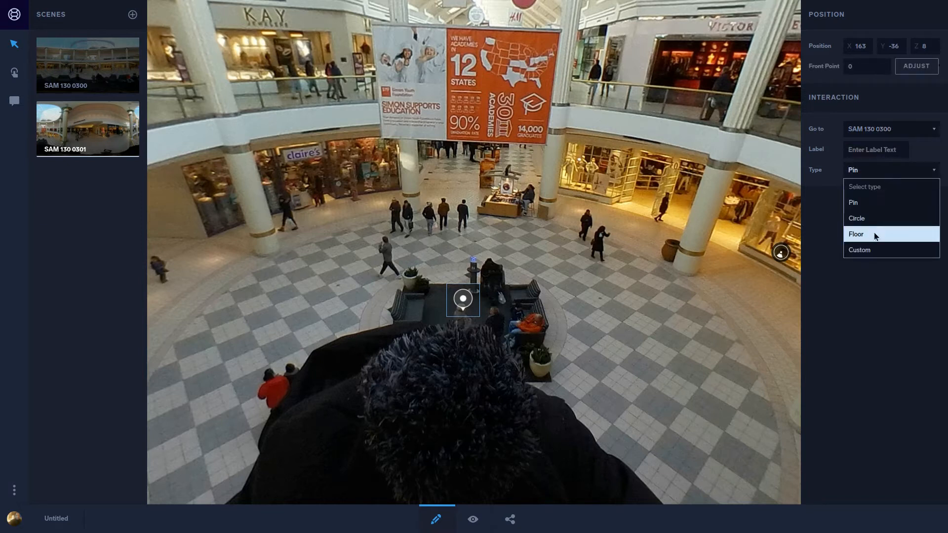
pyautogui.click(879, 220)
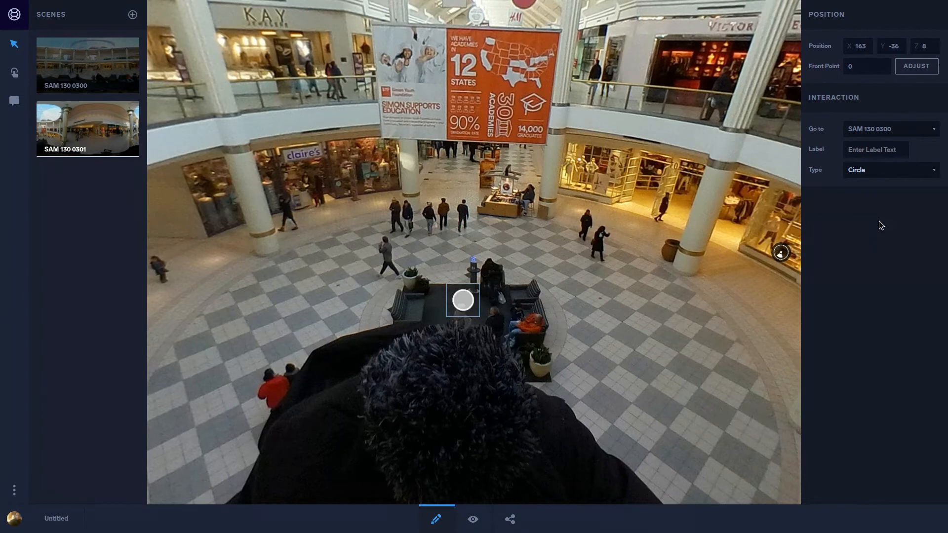
pyautogui.click(890, 152)
# Step: Preview the tour from SAM 130 0301, following the seating-area and balcony hotspots back and forth while looking around both scenes
pyautogui.click(476, 520)
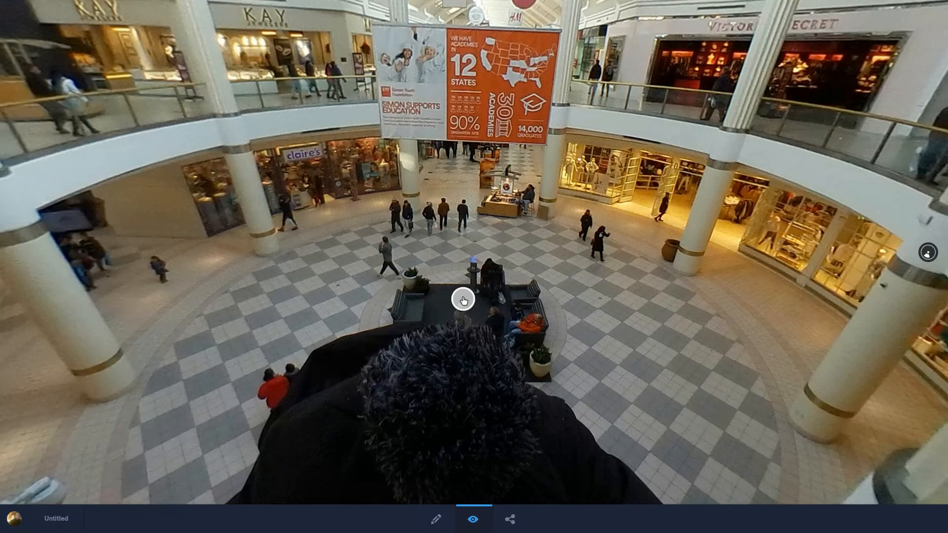
pyautogui.click(462, 300)
pyautogui.moveTo(463, 296); pyautogui.dragTo(231, 317)
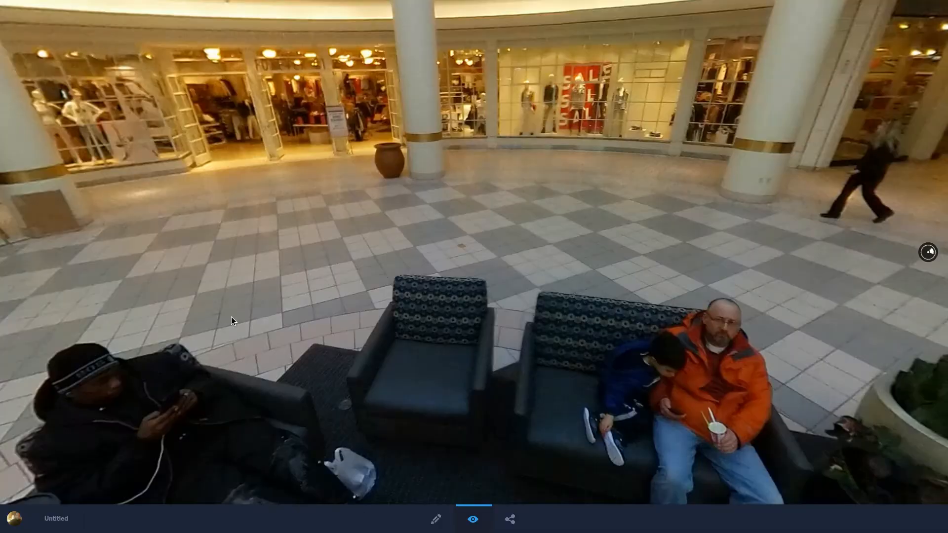
pyautogui.moveTo(635, 232); pyautogui.dragTo(428, 324)
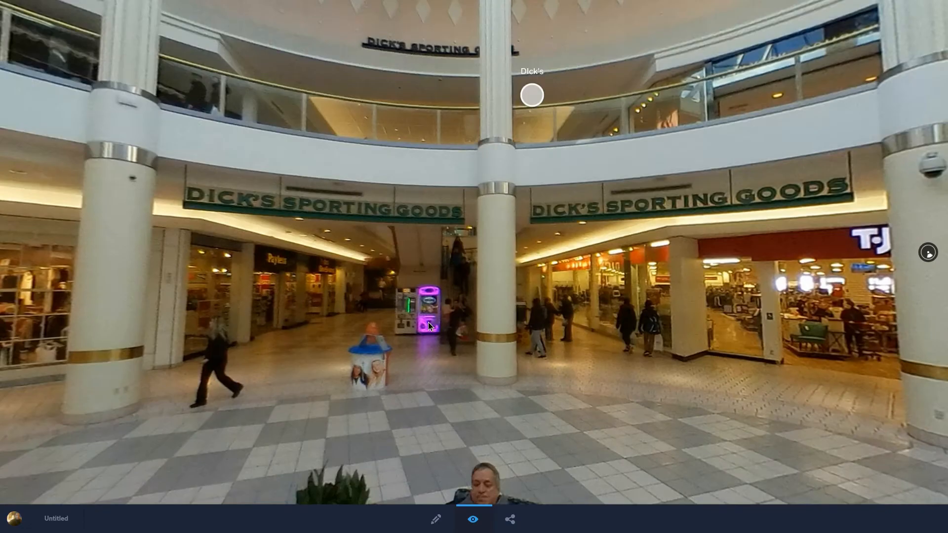
pyautogui.click(549, 96)
pyautogui.moveTo(399, 240); pyautogui.dragTo(815, 165)
pyautogui.moveTo(394, 170); pyautogui.dragTo(615, 139)
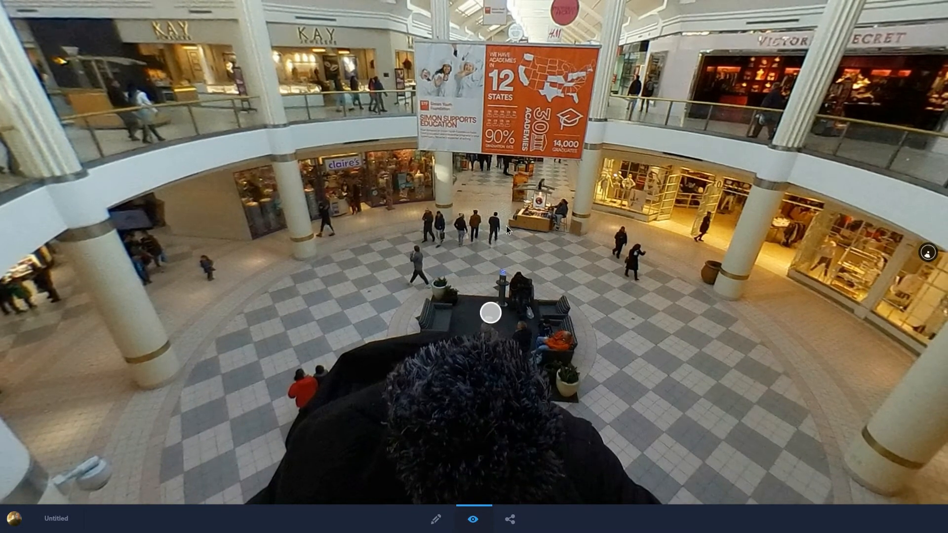
pyautogui.click(489, 311)
pyautogui.moveTo(331, 213); pyautogui.dragTo(677, 230)
pyautogui.moveTo(399, 203); pyautogui.dragTo(686, 312)
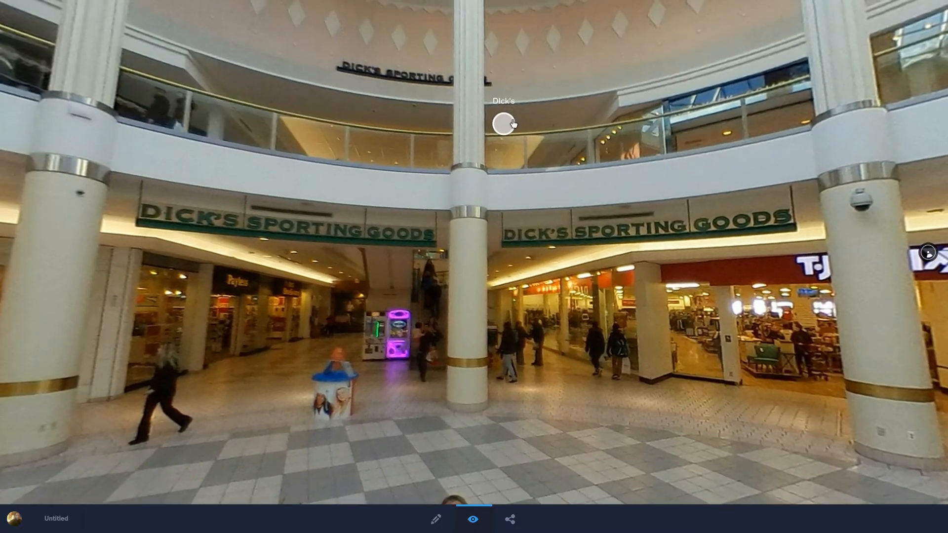
pyautogui.click(512, 123)
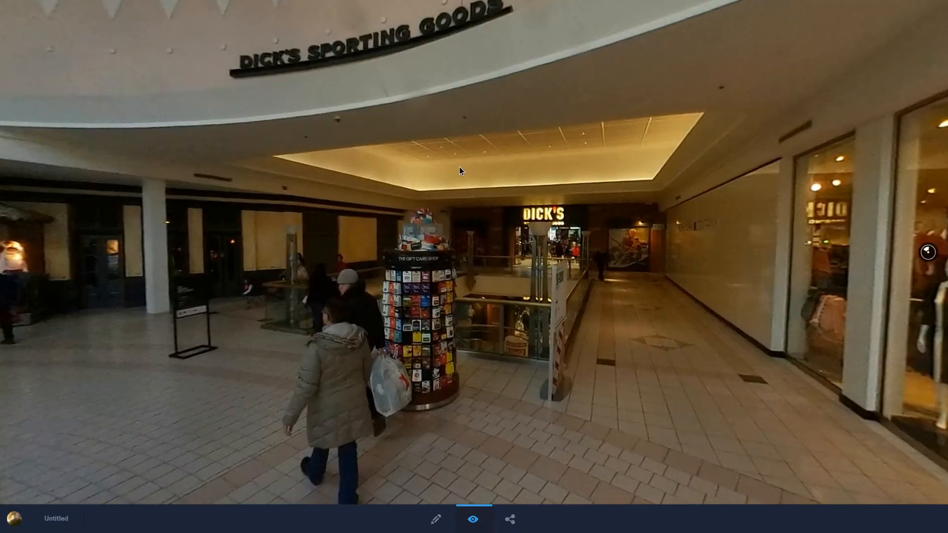
pyautogui.moveTo(460, 167); pyautogui.dragTo(395, 138)
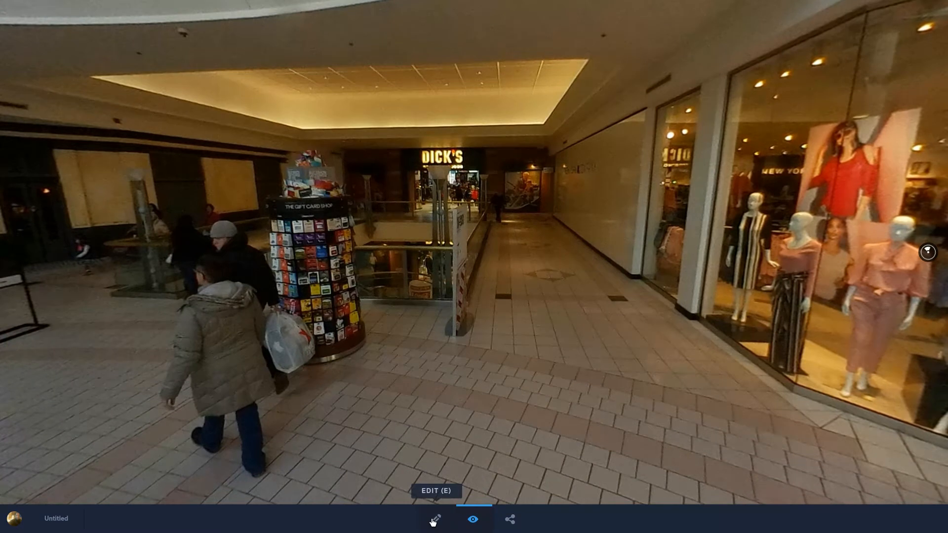
# Step: Return to editing, add SAM_130_0302.jpg from the 360 Project folder as a third scene, and open that scene
pyautogui.click(435, 520)
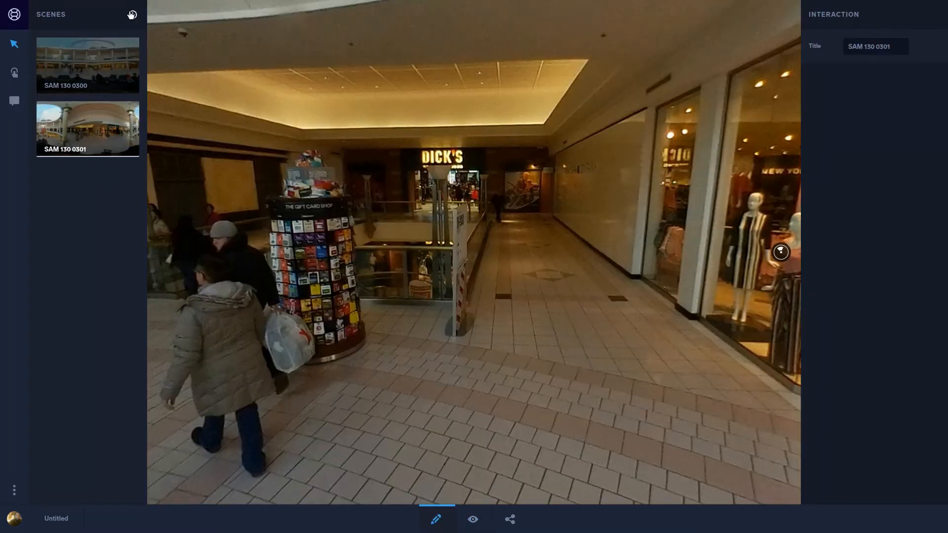
pyautogui.click(131, 15)
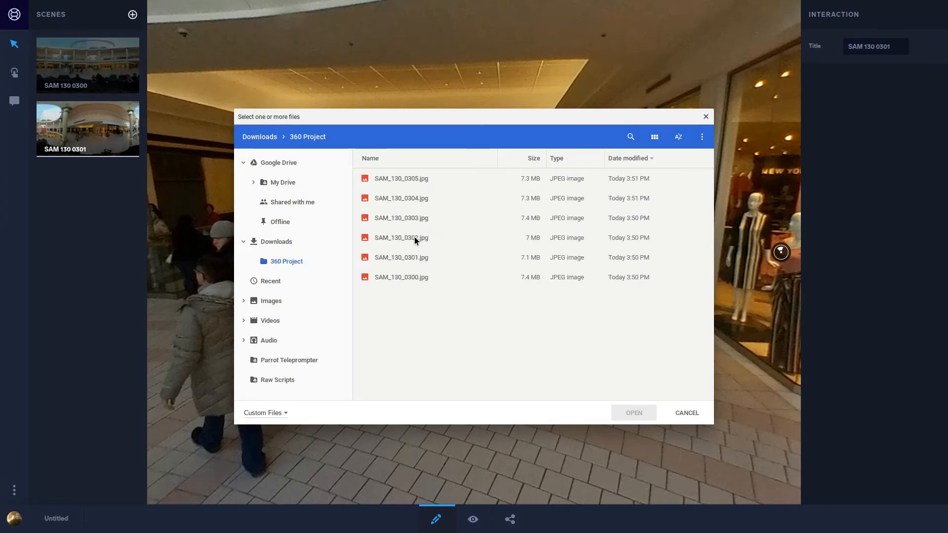
pyautogui.click(414, 236)
pyautogui.click(636, 414)
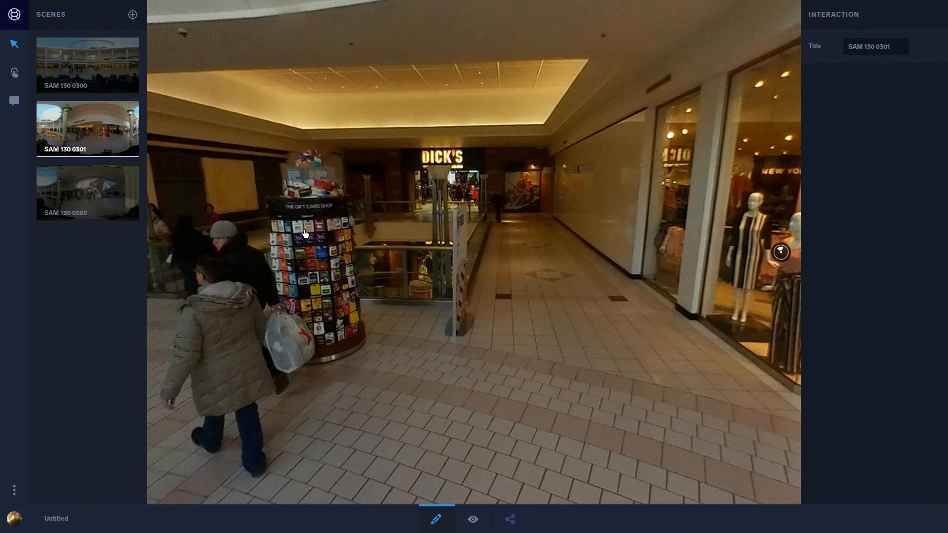
pyautogui.click(94, 188)
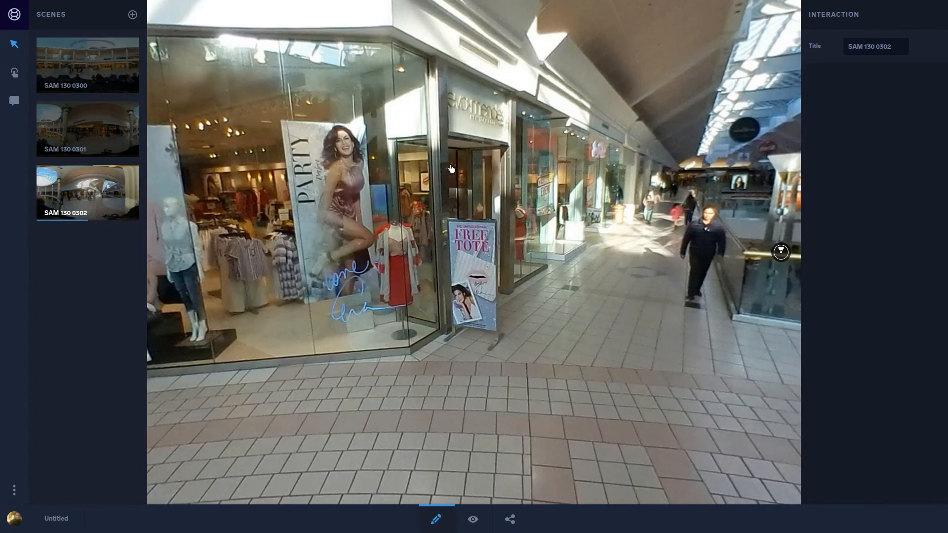
# Step: Place a scene-link hotspot in SAM 130 0300 on the upper balcony above the TJ Maxx storefront, just beside the column
pyautogui.click(75, 69)
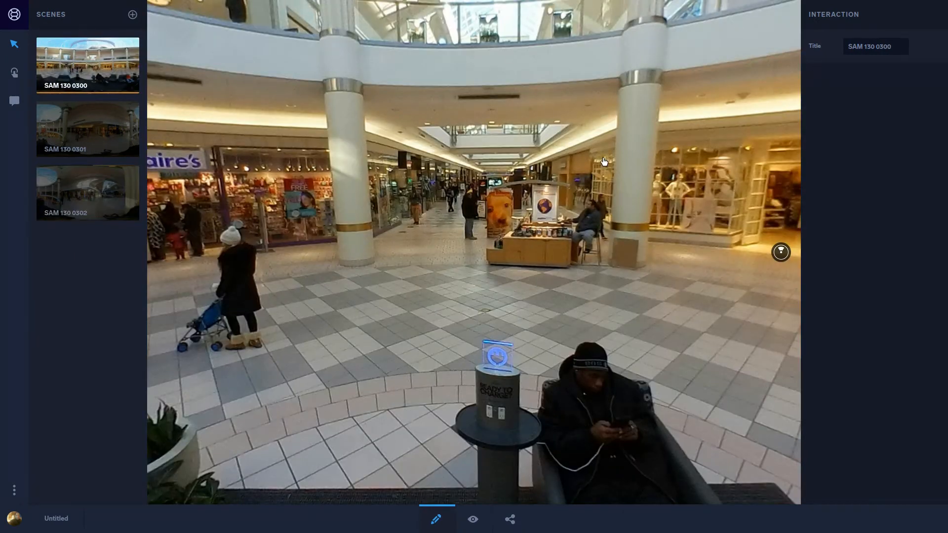
pyautogui.moveTo(388, 173); pyautogui.dragTo(758, 268)
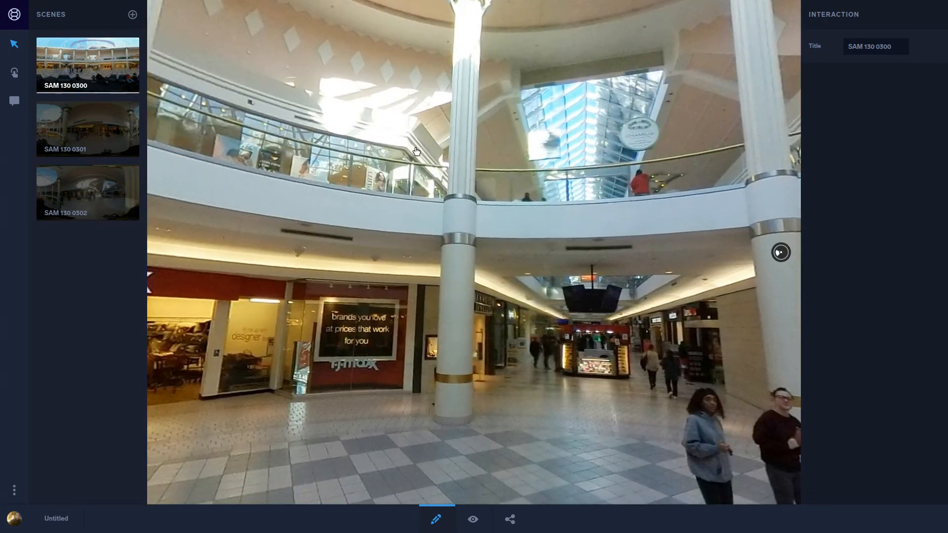
pyautogui.click(19, 73)
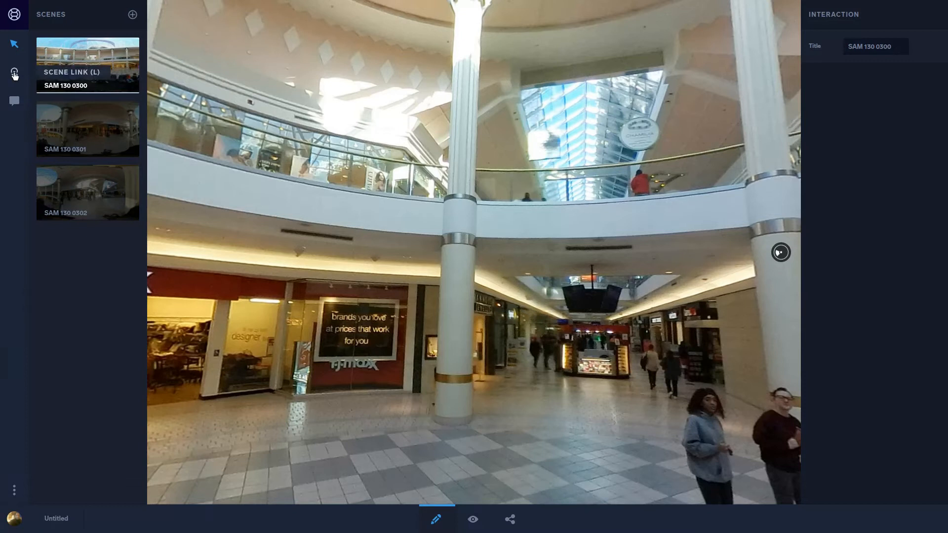
pyautogui.click(413, 143)
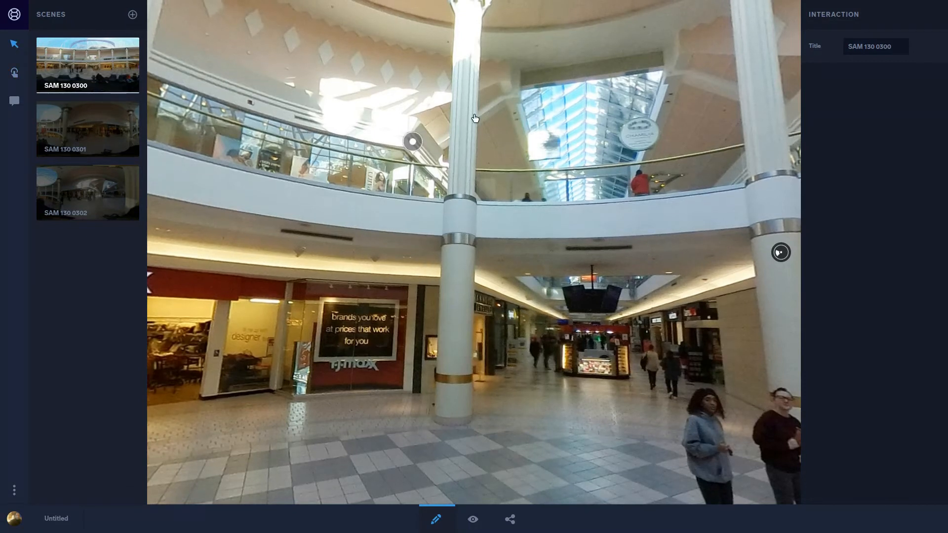
pyautogui.click(414, 142)
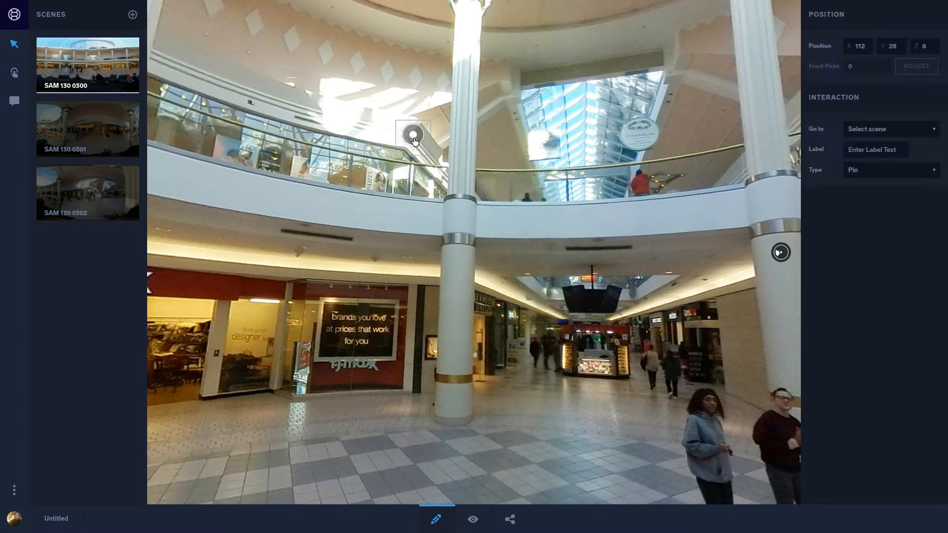
# Step: Configure the hotspot above TJ Maxx to go to scene SAM 130 0302, with the type Circle
pyautogui.click(930, 128)
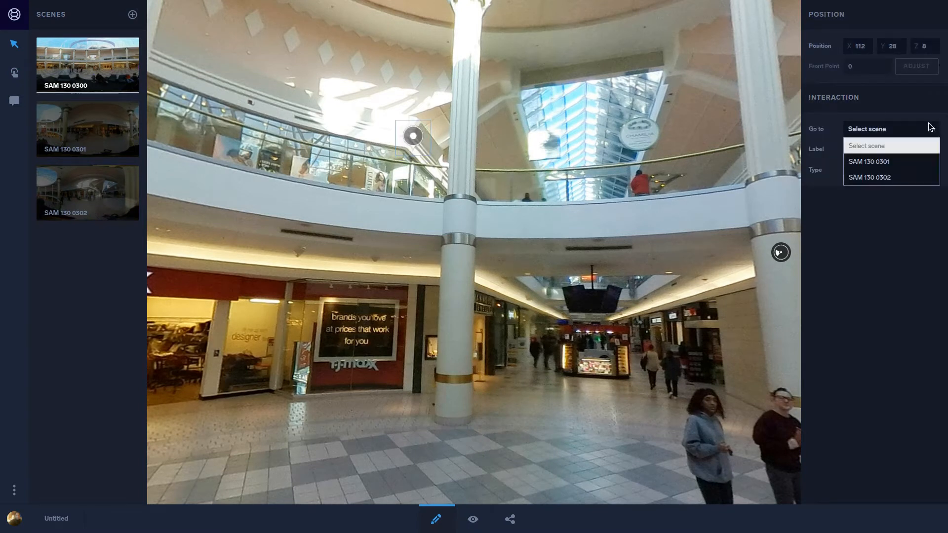
pyautogui.click(919, 177)
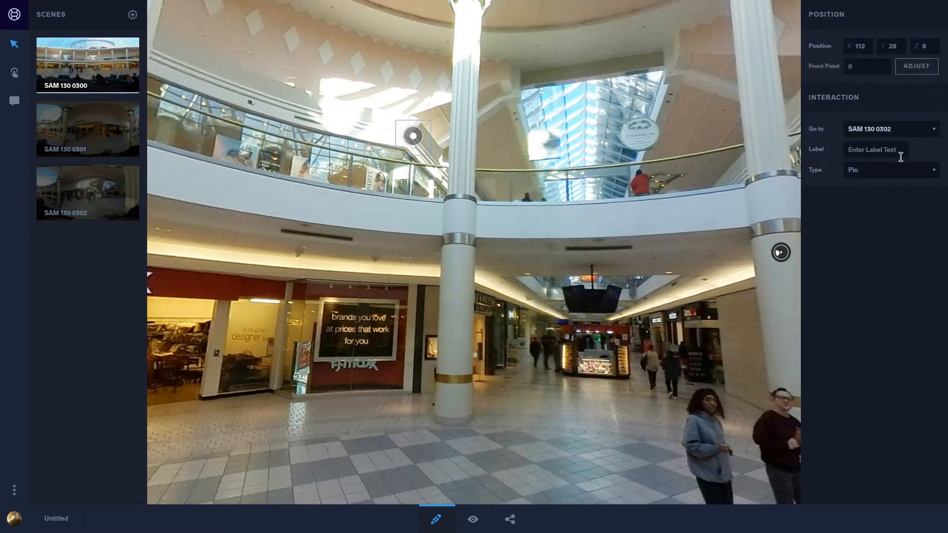
pyautogui.click(894, 174)
pyautogui.click(895, 220)
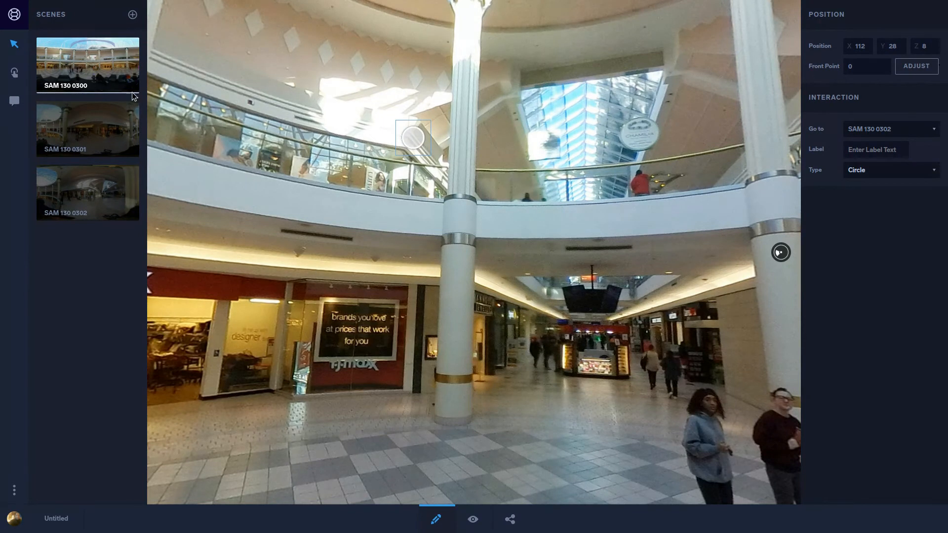
pyautogui.moveTo(295, 197); pyautogui.dragTo(466, 184)
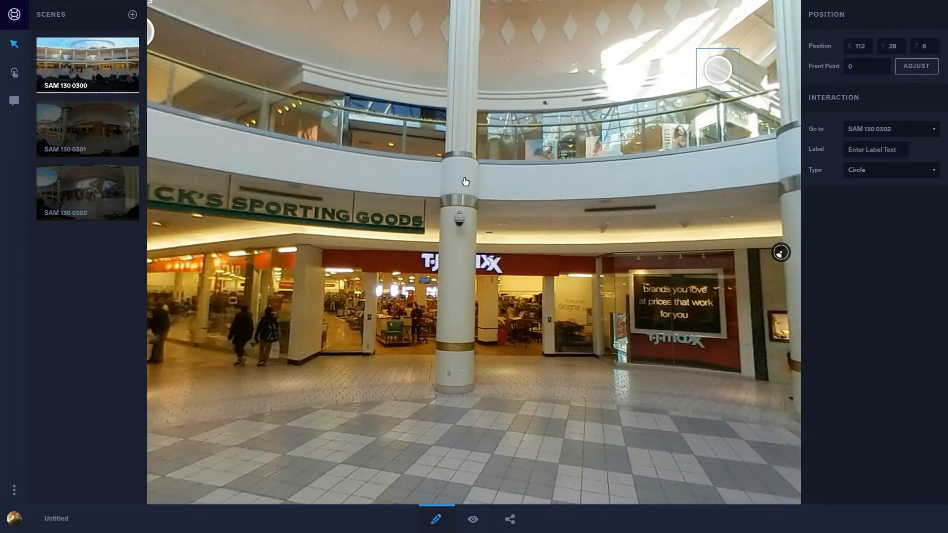
# Step: Place a scene-link hotspot in SAM 130 0301 on the balcony across the atrium, between the two white columns
pyautogui.click(86, 132)
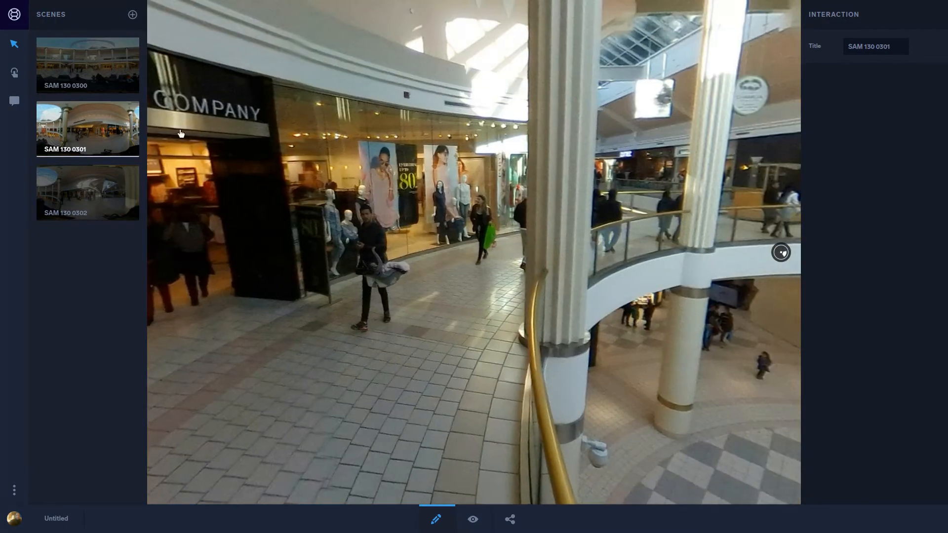
pyautogui.click(16, 74)
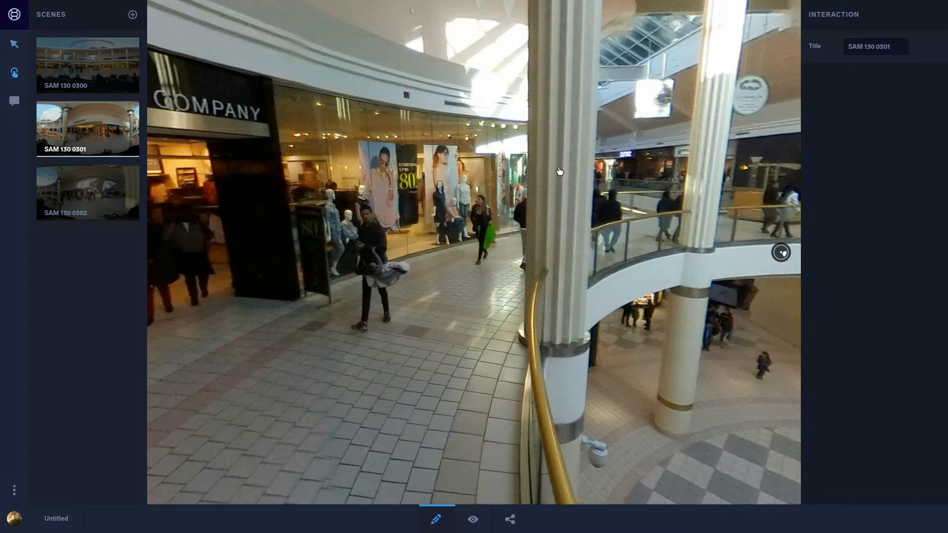
pyautogui.click(619, 184)
pyautogui.click(619, 183)
# Step: Configure the hotspot between the columns to go to scene SAM 130 0302, with the type Circle
pyautogui.click(887, 130)
pyautogui.click(884, 177)
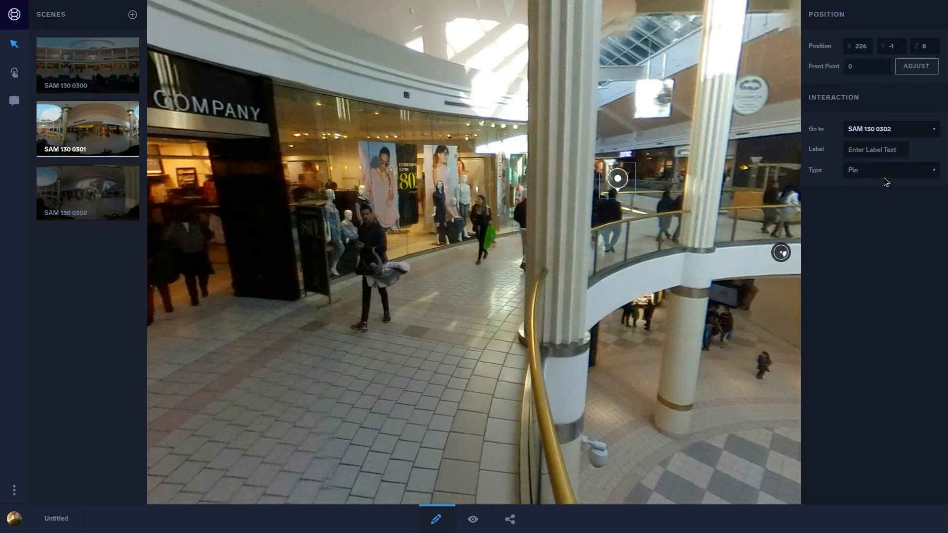
pyautogui.click(884, 168)
pyautogui.click(879, 217)
# Step: Place a scene-link hotspot in SAM 130 0302 on the balcony across the atrium, between the two columns beside the display rack
pyautogui.click(76, 200)
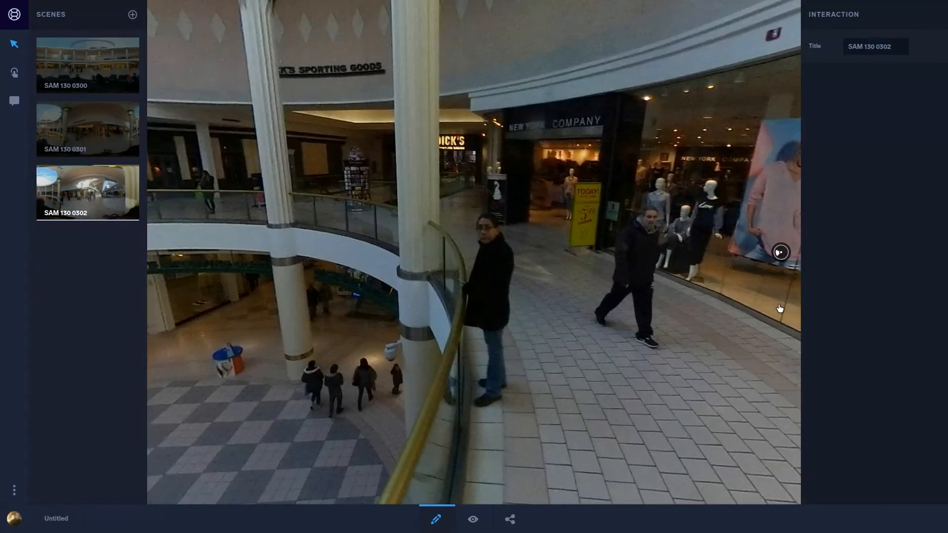
pyautogui.click(15, 73)
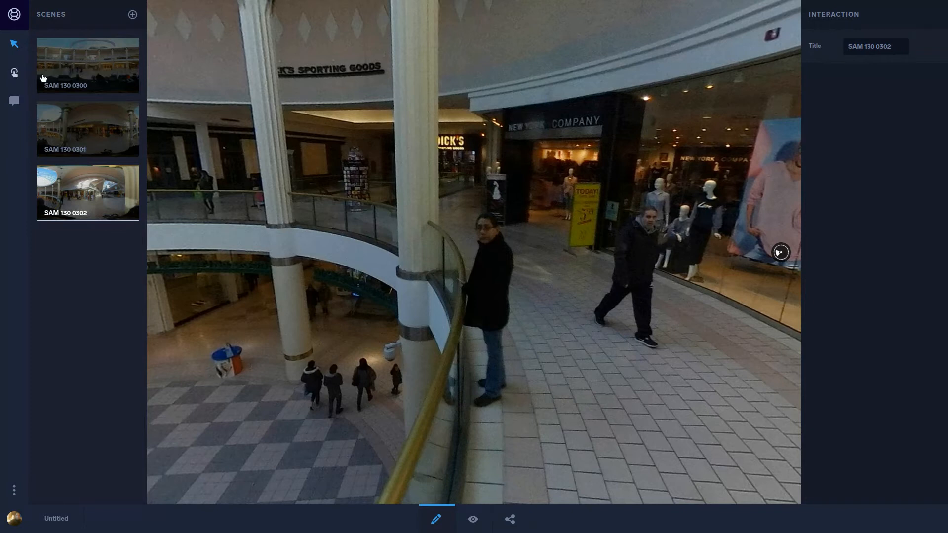
pyautogui.click(333, 171)
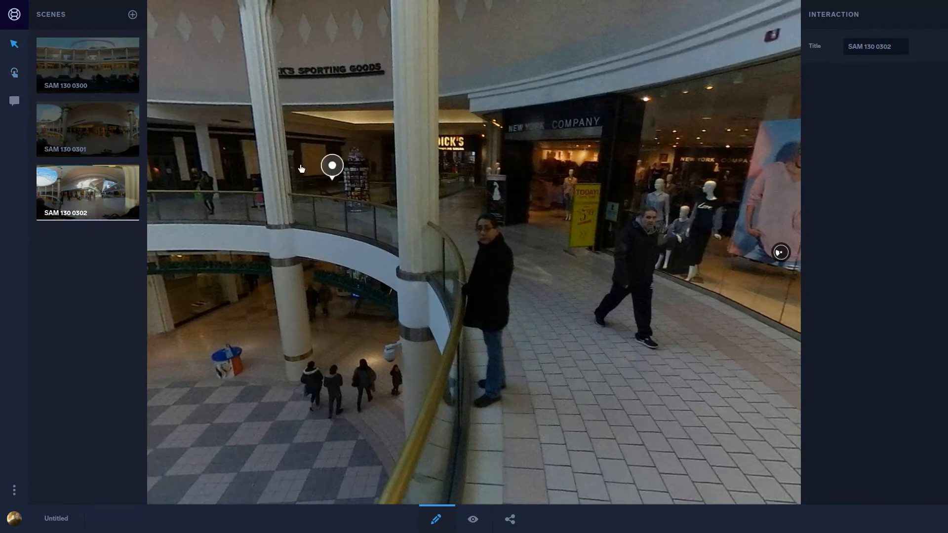
pyautogui.click(332, 166)
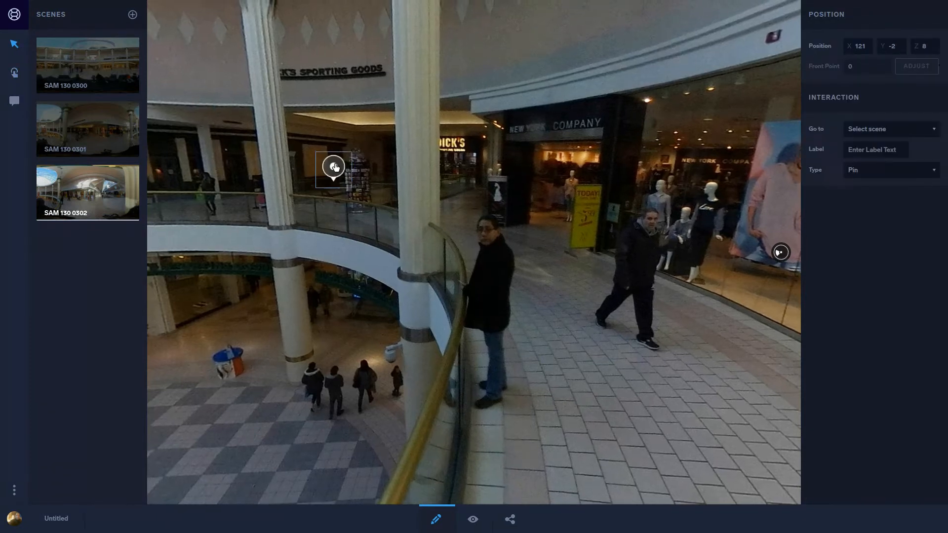
# Step: Configure the hotspot beside the display rack to go to scene SAM 130 0301, with the type Circle
pyautogui.click(894, 131)
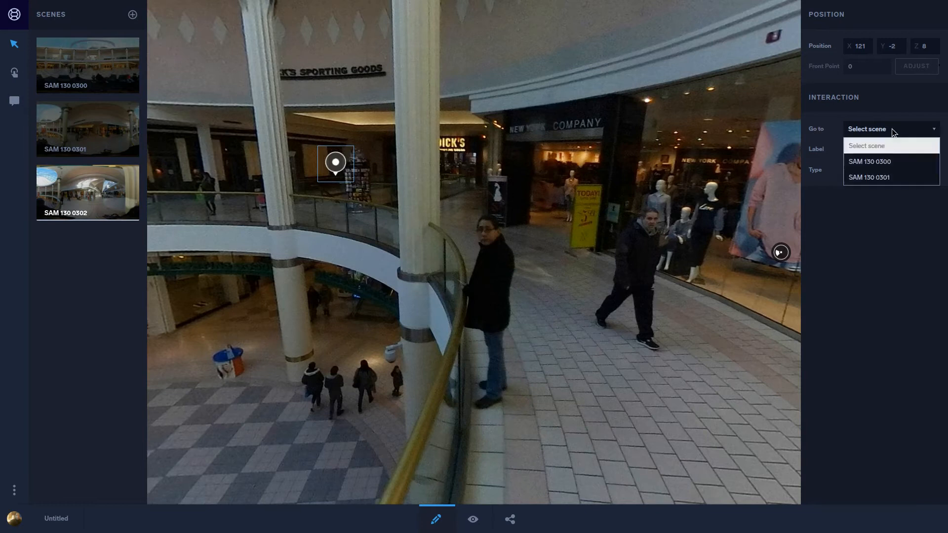
pyautogui.click(894, 179)
pyautogui.click(898, 173)
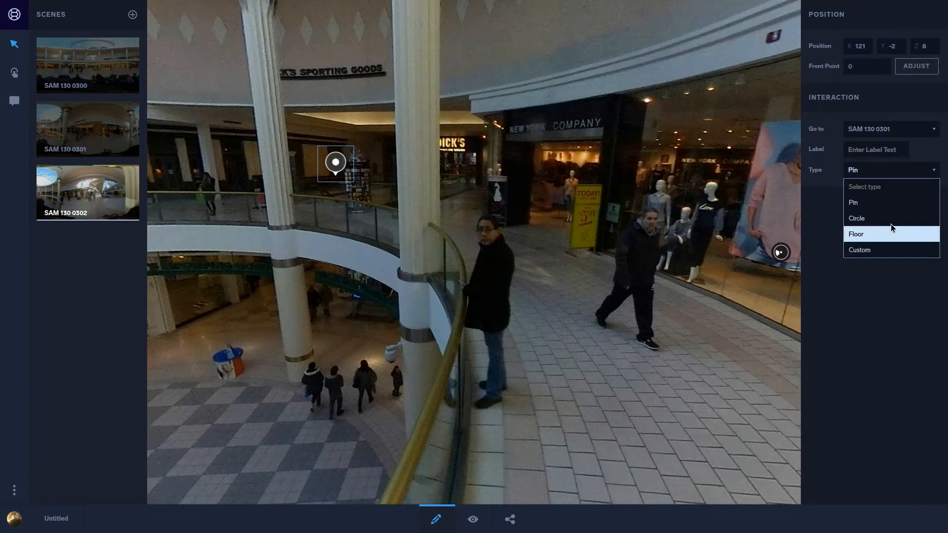
pyautogui.click(894, 222)
# Step: Place a scene-link hotspot in SAM 130 0302 on the photographer's dark coat, just beside the pom-pom
pyautogui.moveTo(238, 234); pyautogui.dragTo(501, 237)
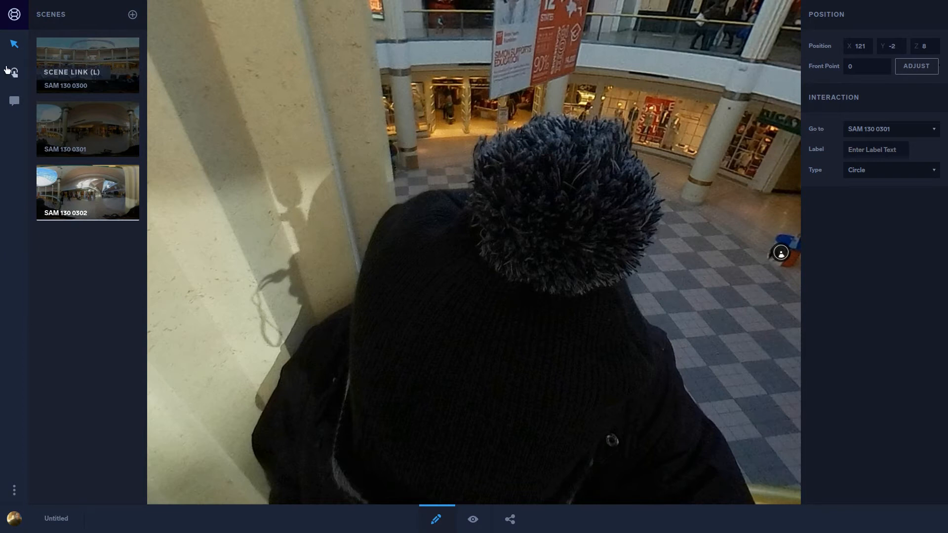
pyautogui.click(13, 72)
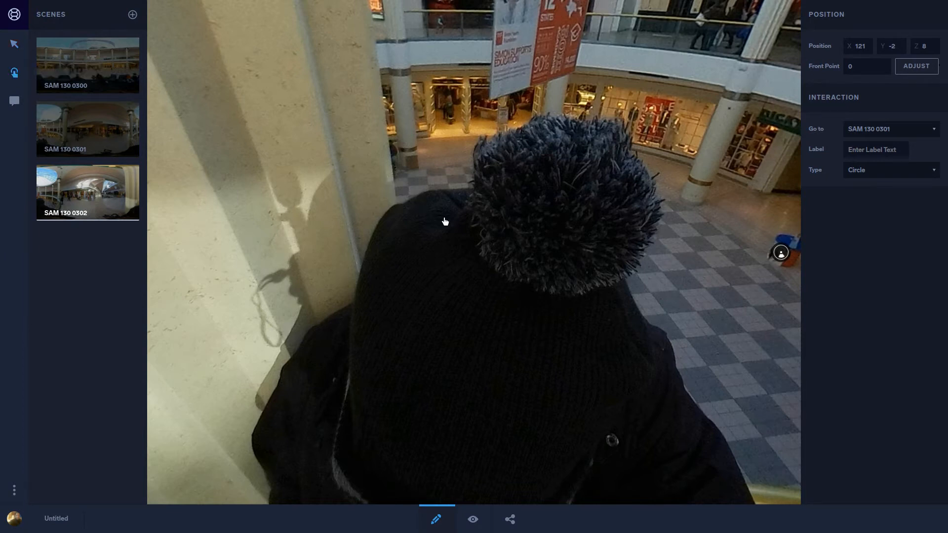
pyautogui.click(450, 223)
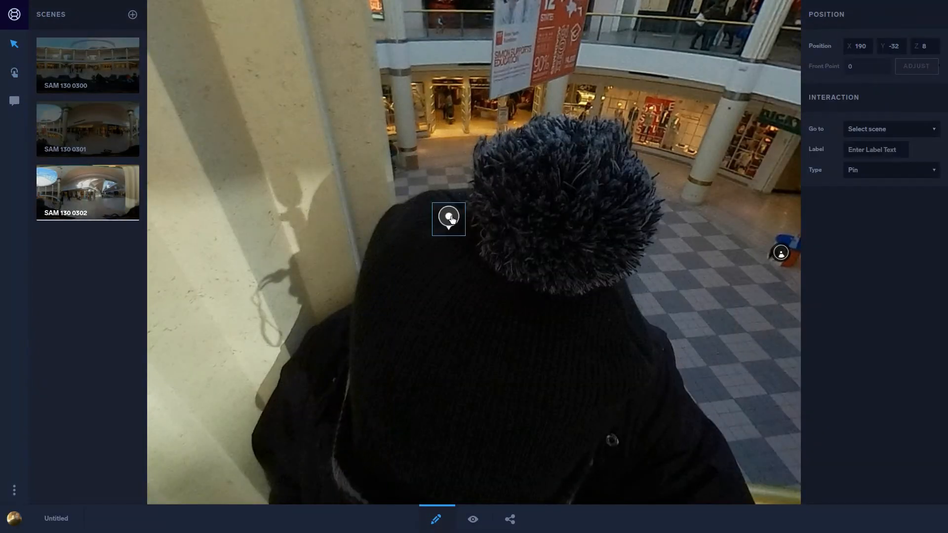
# Step: Configure the hotspot beside the pom-pom to go to scene SAM 130 0300, with the type Circle
pyautogui.click(889, 129)
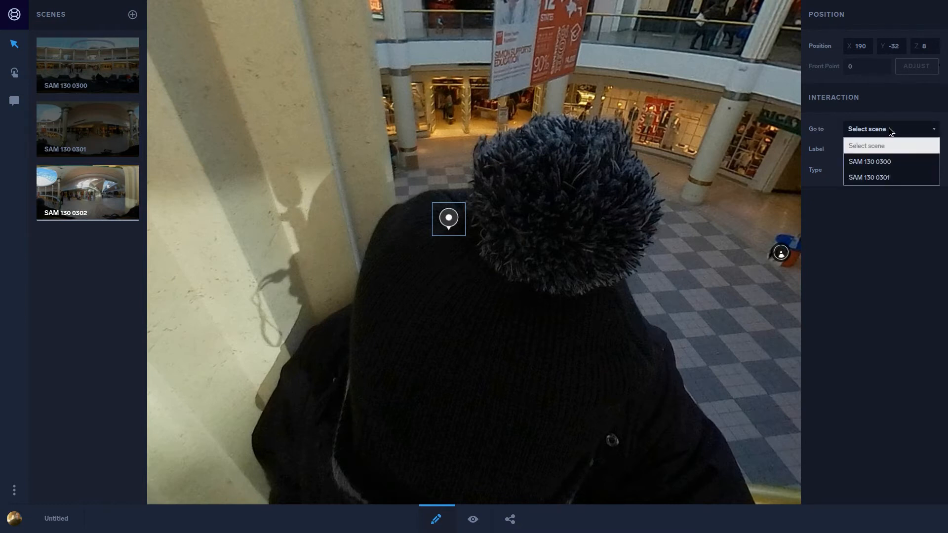
pyautogui.click(890, 161)
pyautogui.click(925, 171)
pyautogui.click(877, 217)
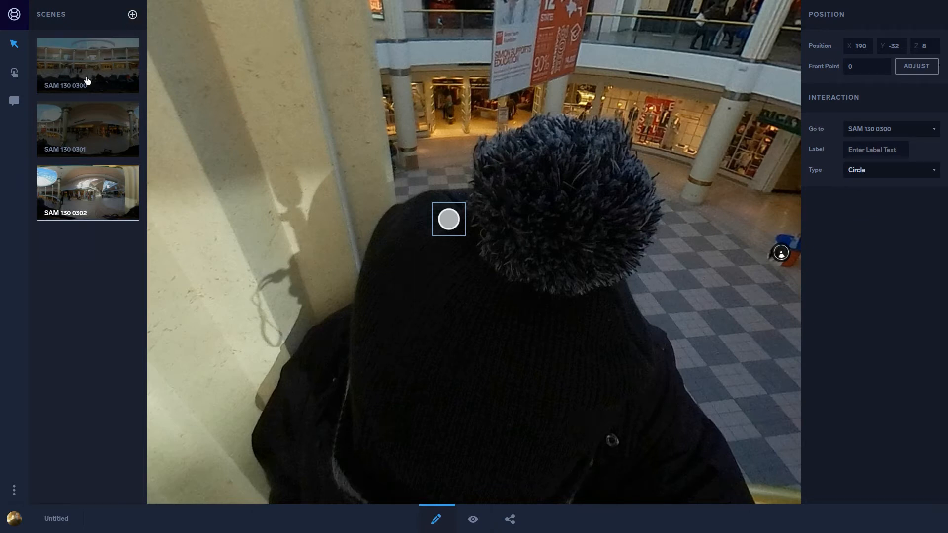
# Step: Upload SAM_130_0303.jpg from the 360 Project folder as a new scene and open that scene
pyautogui.click(84, 107)
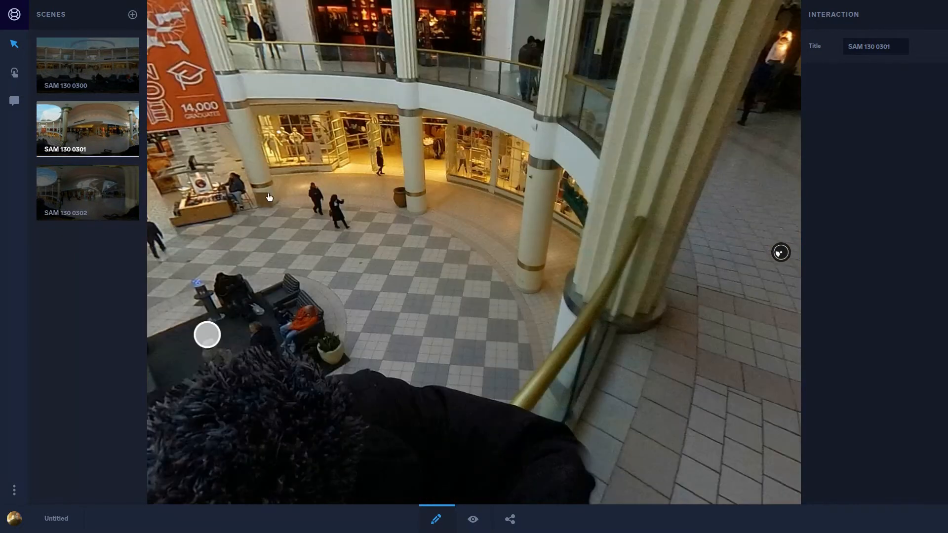
pyautogui.click(133, 187)
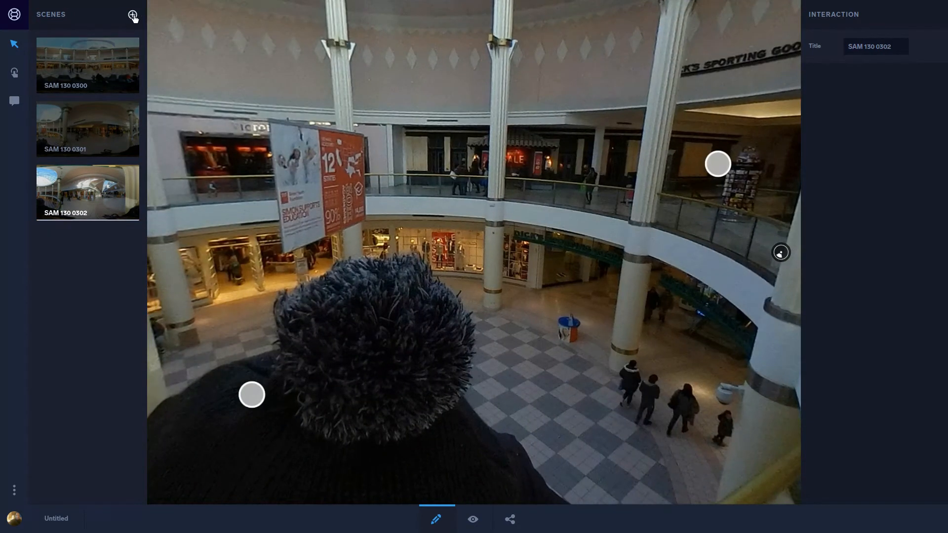
pyautogui.click(132, 15)
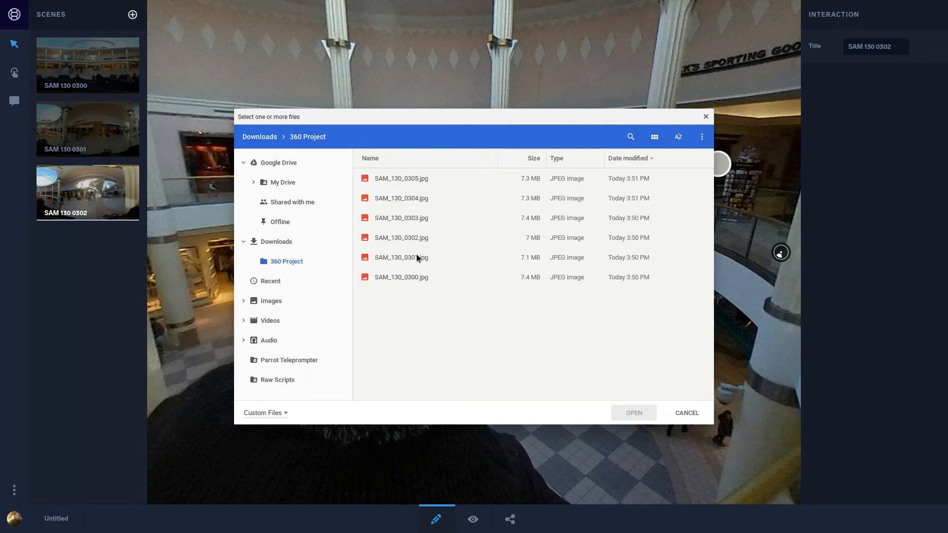
pyautogui.click(418, 218)
pyautogui.click(631, 413)
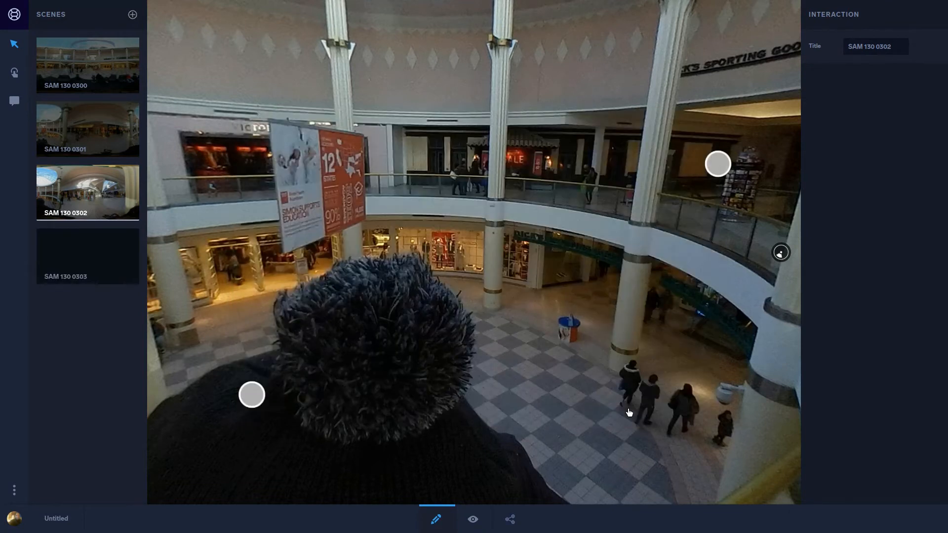
pyautogui.click(74, 265)
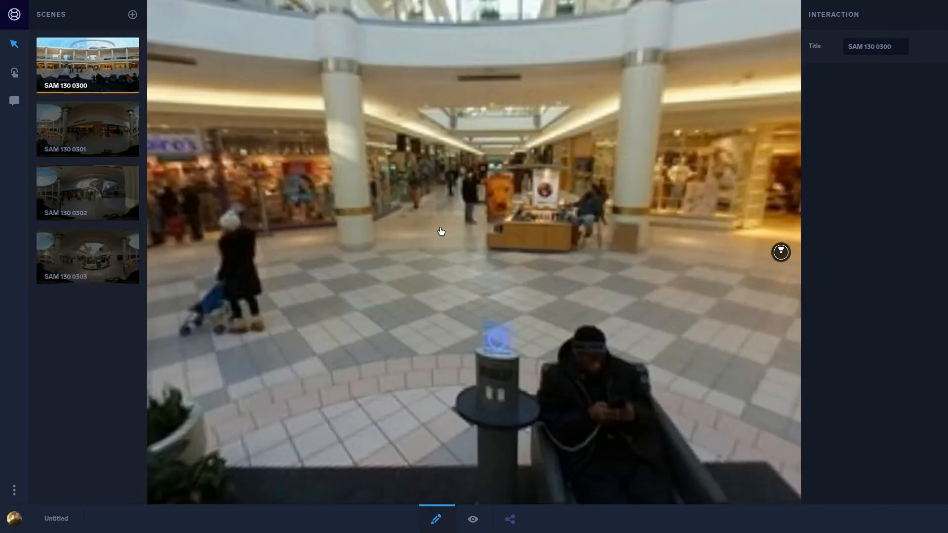
# Step: Place a scene-link hotspot in SAM 130 0300 above the upper balcony railing, between the two hanging signs under the skylight
pyautogui.moveTo(441, 232); pyautogui.dragTo(491, 168)
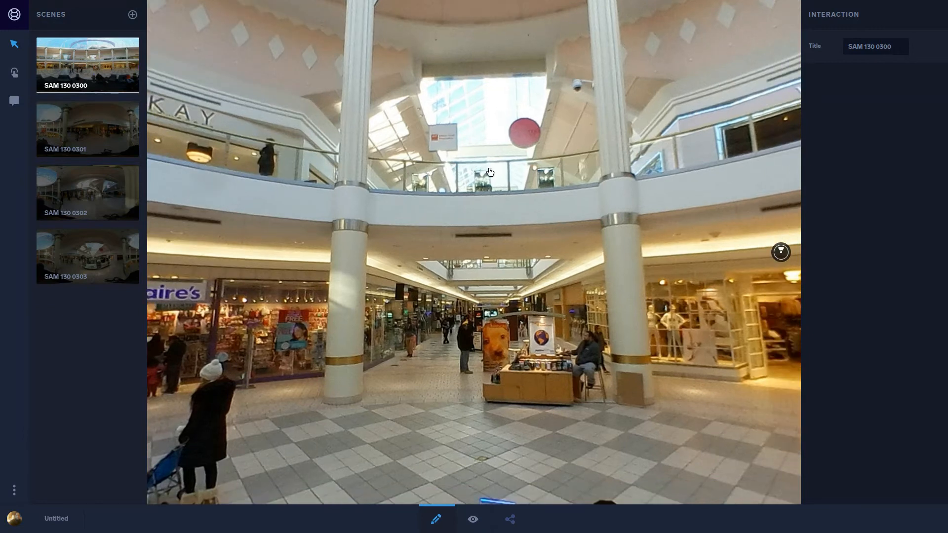
pyautogui.moveTo(490, 172); pyautogui.dragTo(491, 183)
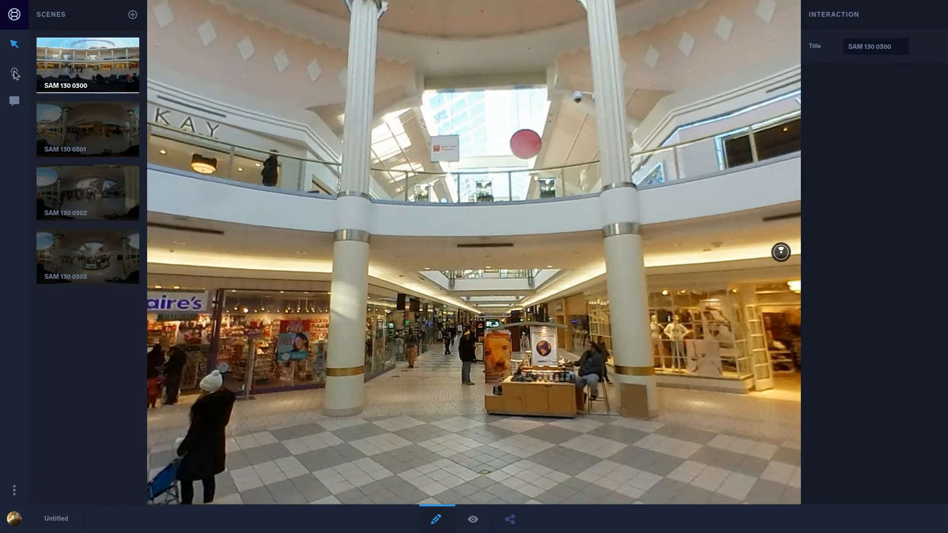
pyautogui.click(14, 75)
pyautogui.click(486, 171)
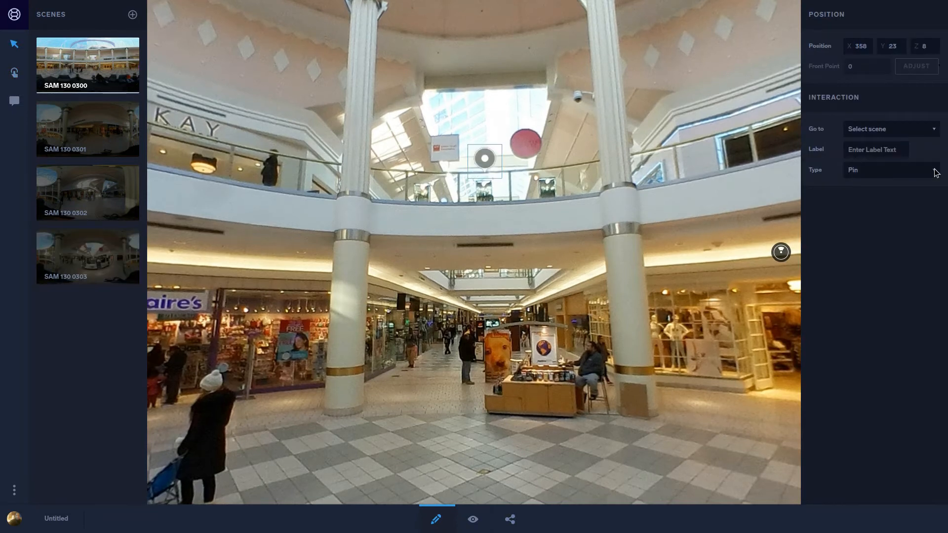
# Step: Configure the hotspot between the hanging signs to go to scene SAM 130 0303, with the type Circle
pyautogui.click(925, 132)
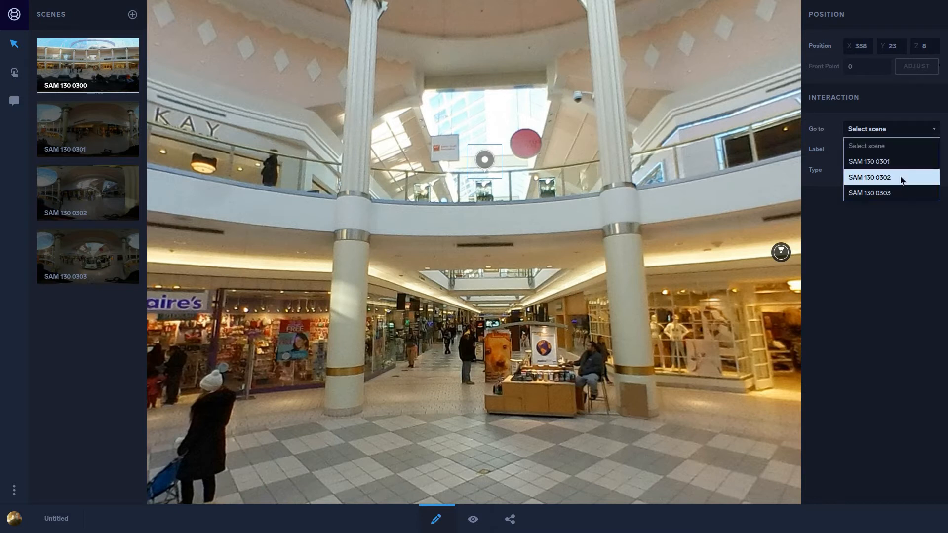
pyautogui.click(892, 194)
pyautogui.click(879, 176)
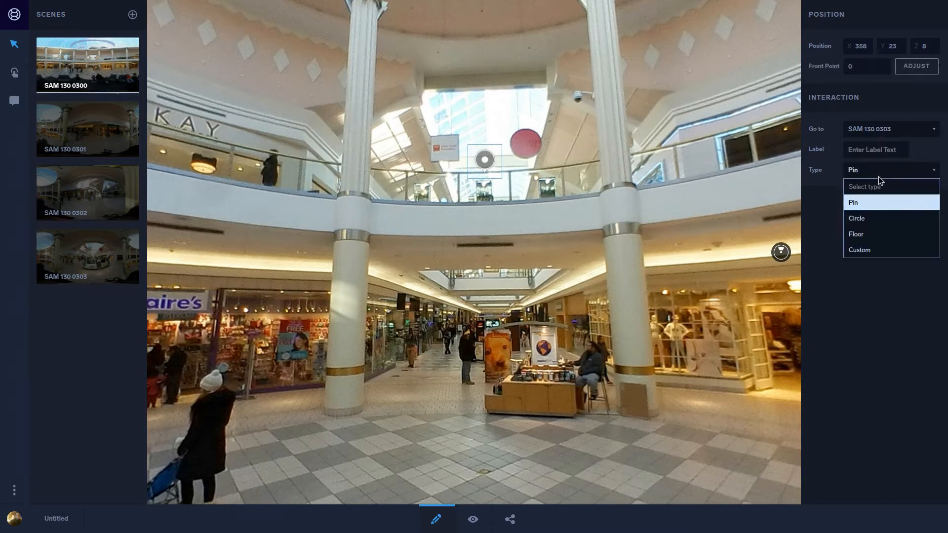
pyautogui.click(877, 219)
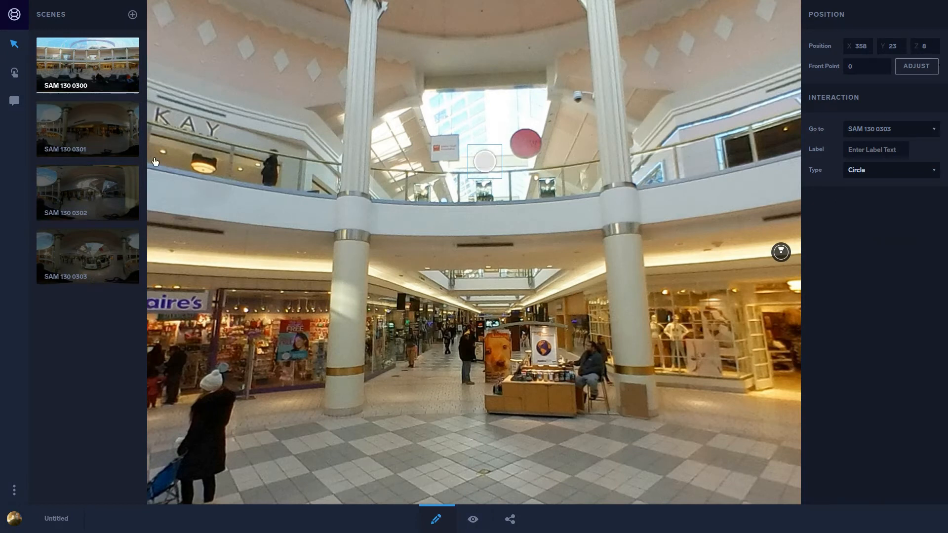
# Step: Place a scene-link hotspot in SAM 130 0303 on the photographer's dark coat, just beside the pom-pom
pyautogui.click(93, 254)
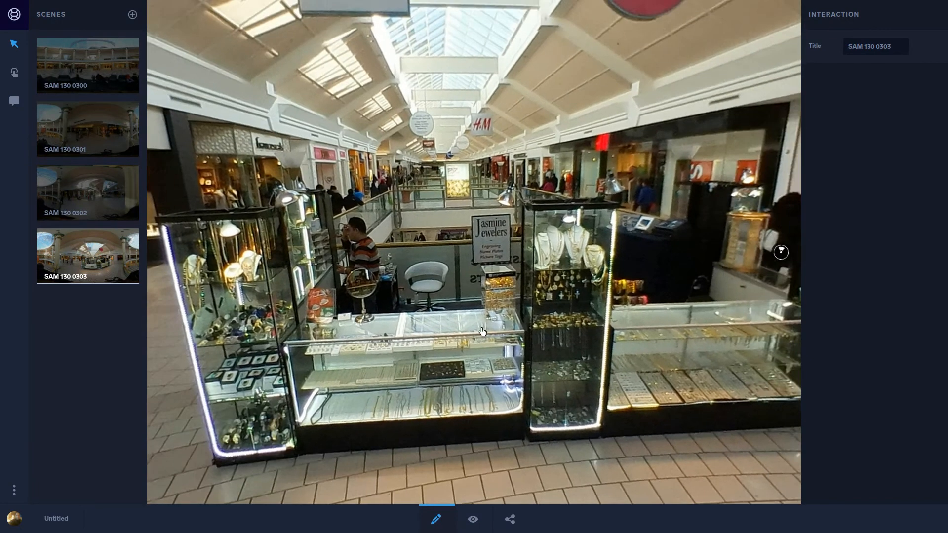
pyautogui.moveTo(483, 331); pyautogui.dragTo(704, 312)
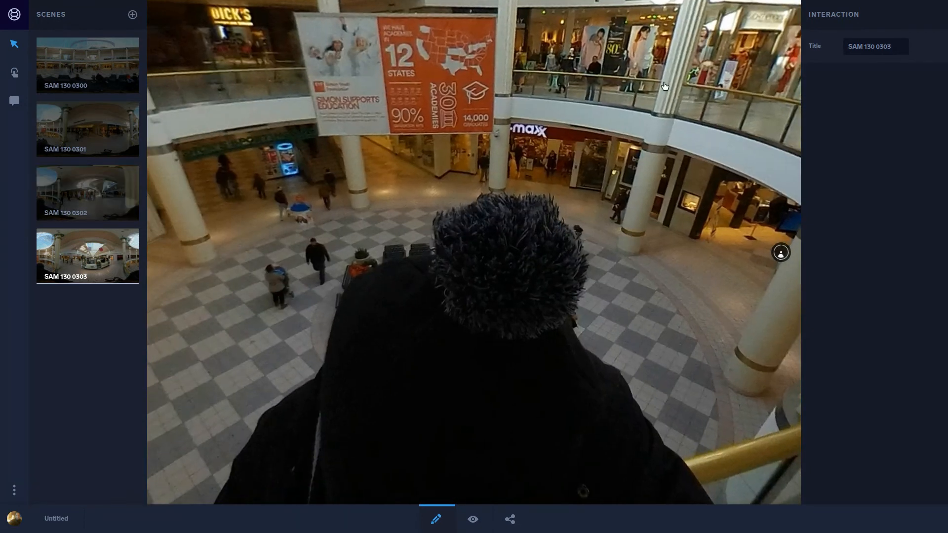
pyautogui.click(15, 72)
pyautogui.click(430, 331)
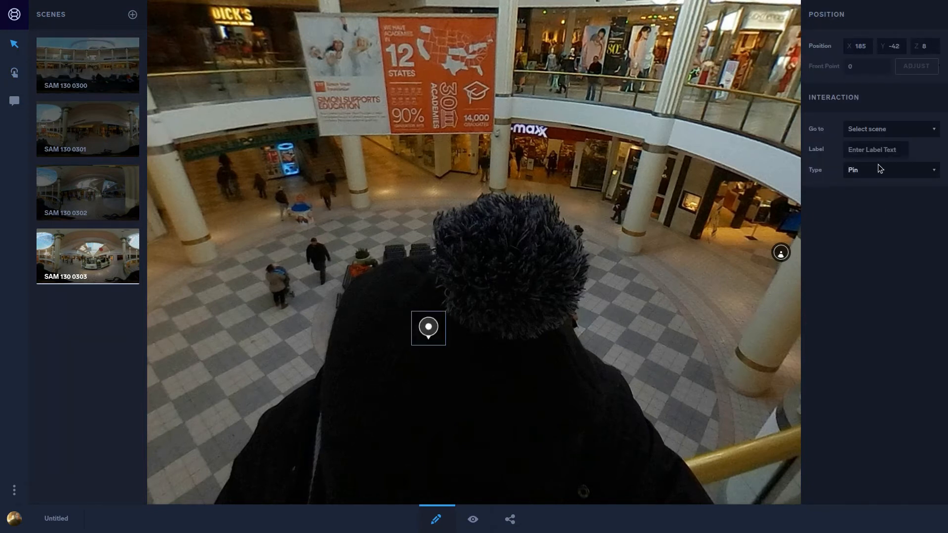
# Step: Configure the hotspot on the photographer's coat as type Circle, going to scene SAM 130 0300
pyautogui.click(878, 168)
pyautogui.click(876, 216)
pyautogui.click(884, 130)
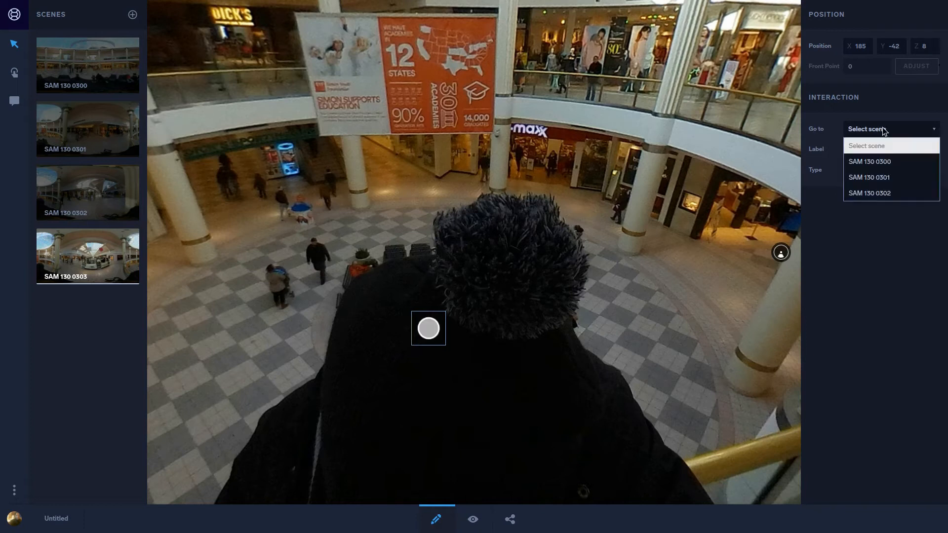
pyautogui.click(885, 162)
# Step: Place a scene-link hotspot in SAM 130 0303 on the upper balcony in front of the Dick's entrance, beside the hanging banner
pyautogui.moveTo(576, 243); pyautogui.dragTo(504, 283)
pyautogui.moveTo(326, 256); pyautogui.dragTo(456, 266)
pyautogui.click(453, 172)
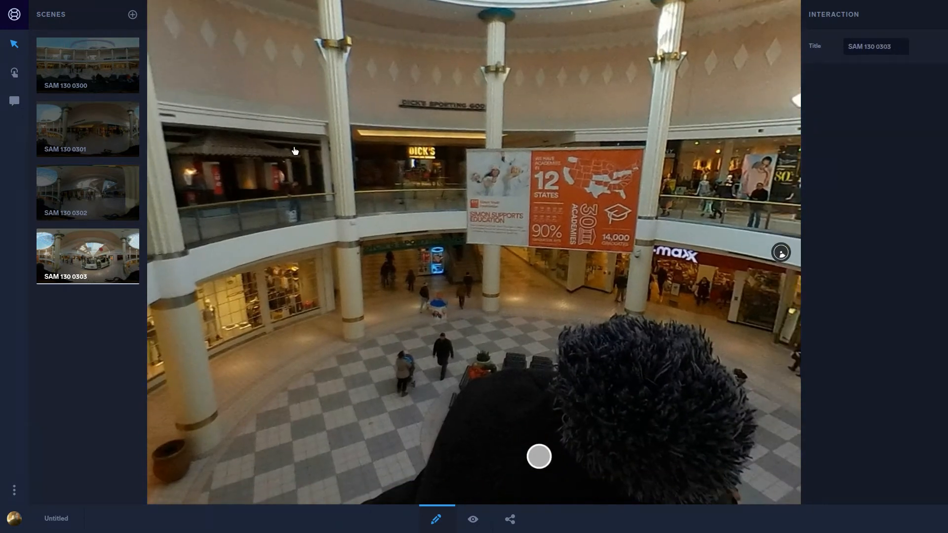
pyautogui.click(15, 73)
pyautogui.click(533, 164)
pyautogui.moveTo(535, 164); pyautogui.dragTo(445, 179)
# Step: Configure the hotspot in front of Dick's to go to scene SAM 130 0301, with the type Circle
pyautogui.click(897, 127)
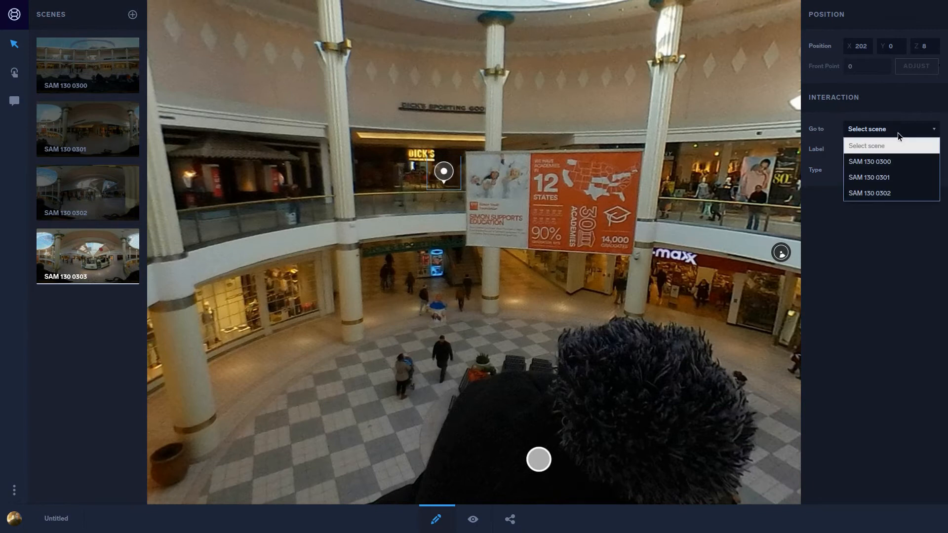
pyautogui.click(906, 173)
pyautogui.click(903, 171)
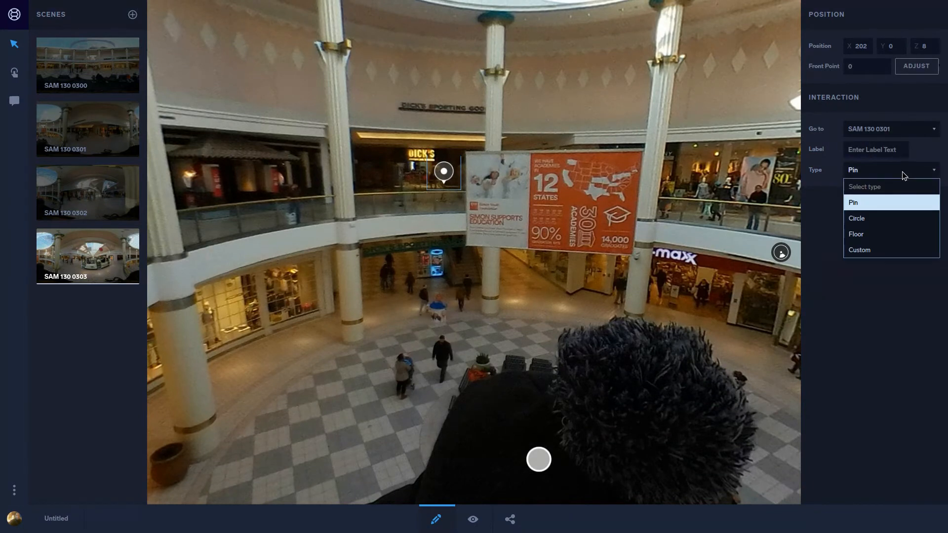
pyautogui.click(899, 217)
# Step: Place a scene-link hotspot in SAM 130 0303 on the upper balcony across the atrium, just beside the column near TJ Maxx
pyautogui.moveTo(708, 230); pyautogui.dragTo(567, 222)
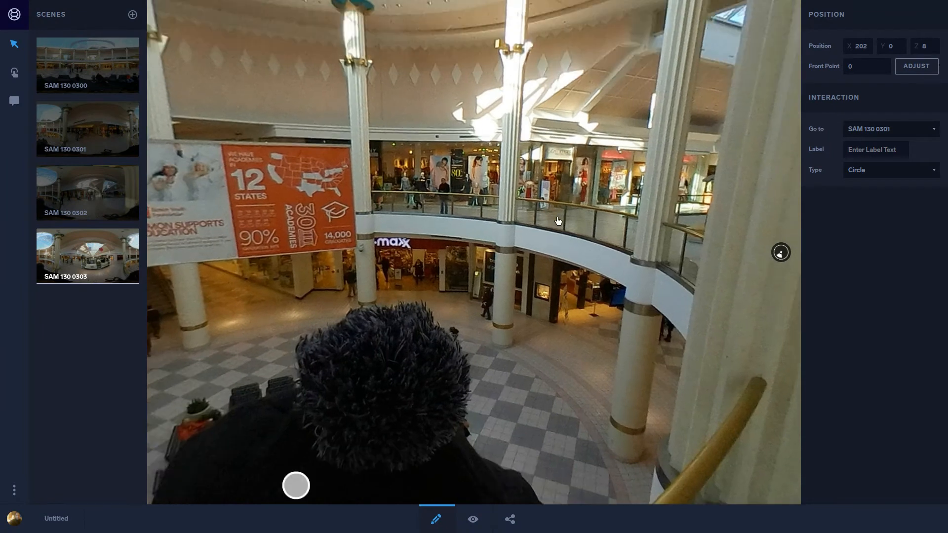
pyautogui.click(14, 73)
pyautogui.click(542, 185)
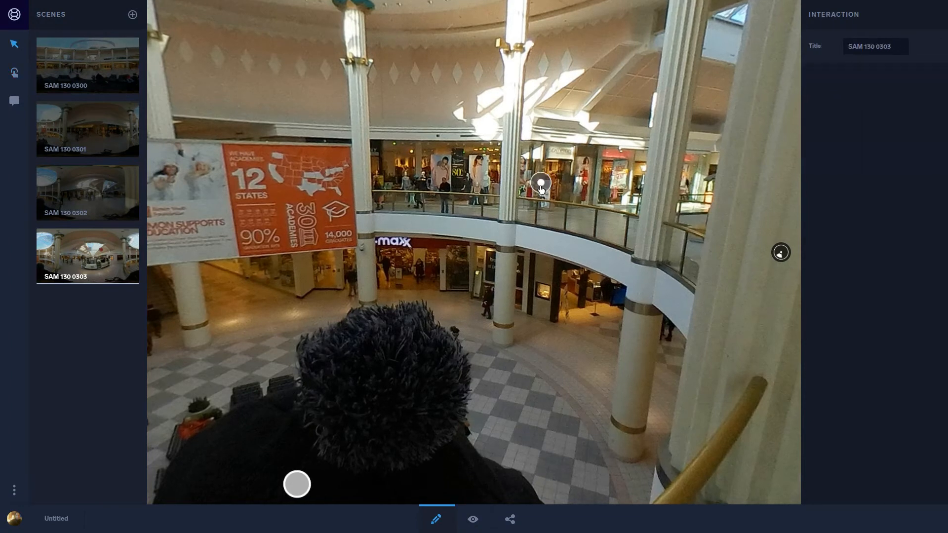
pyautogui.click(540, 184)
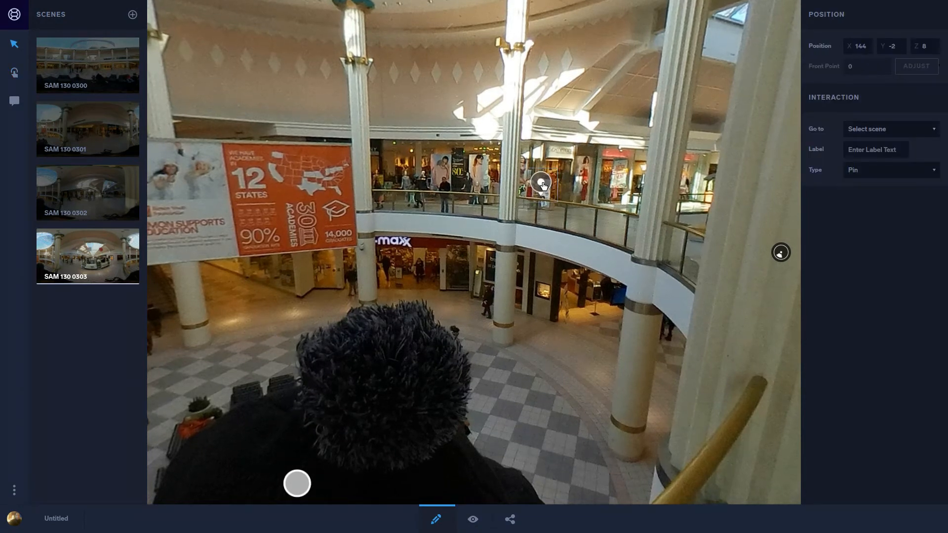
pyautogui.moveTo(545, 180); pyautogui.dragTo(544, 173)
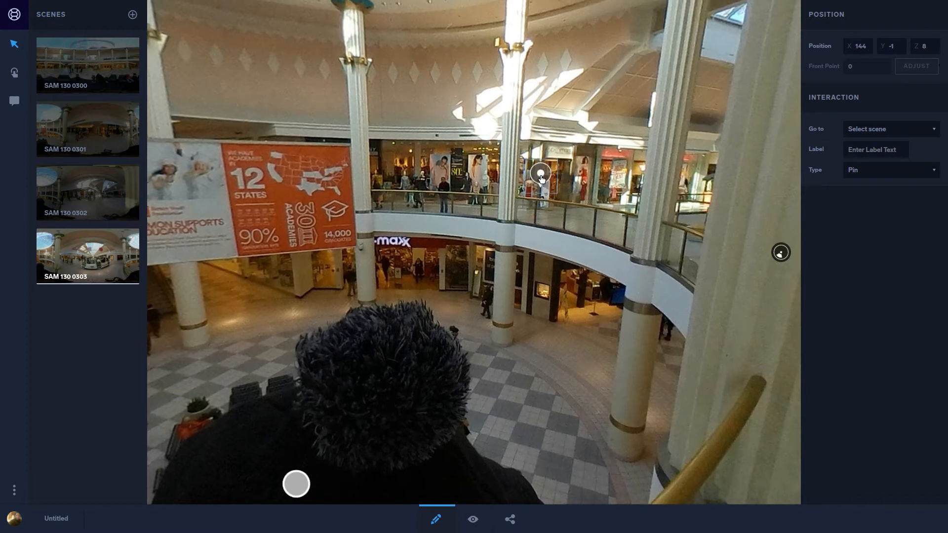
pyautogui.moveTo(542, 180); pyautogui.dragTo(543, 195)
# Step: Configure the hotspot across the atrium near TJ Maxx to go to scene SAM 130 0302, with the type Circle
pyautogui.click(910, 127)
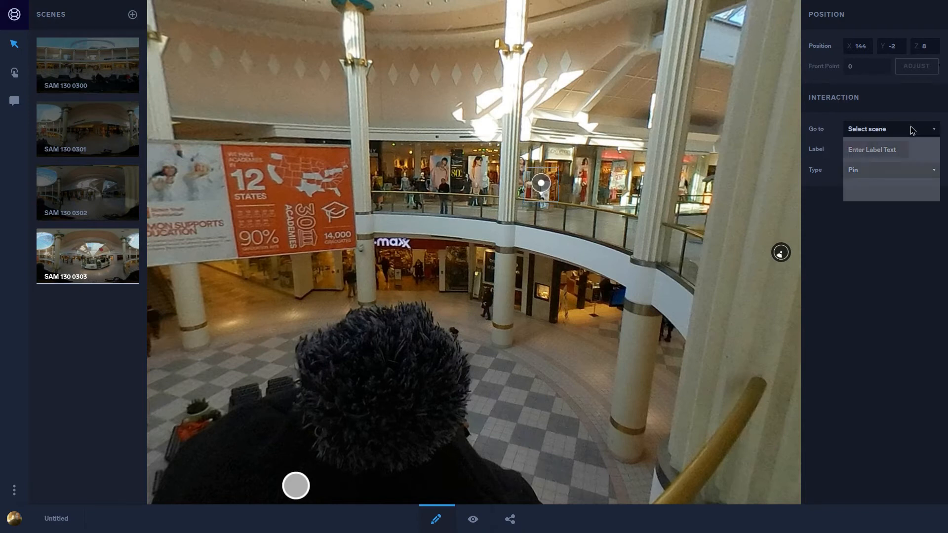
pyautogui.click(885, 189)
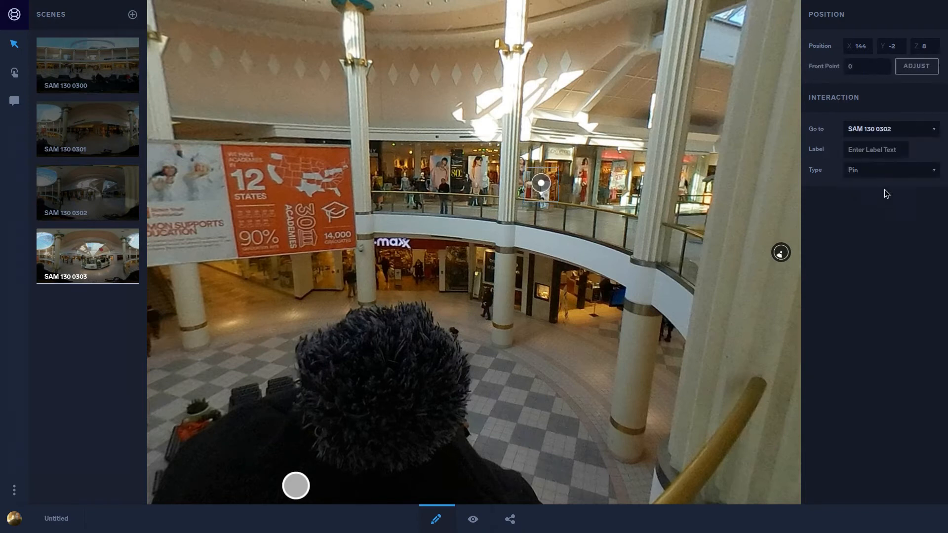
pyautogui.click(896, 170)
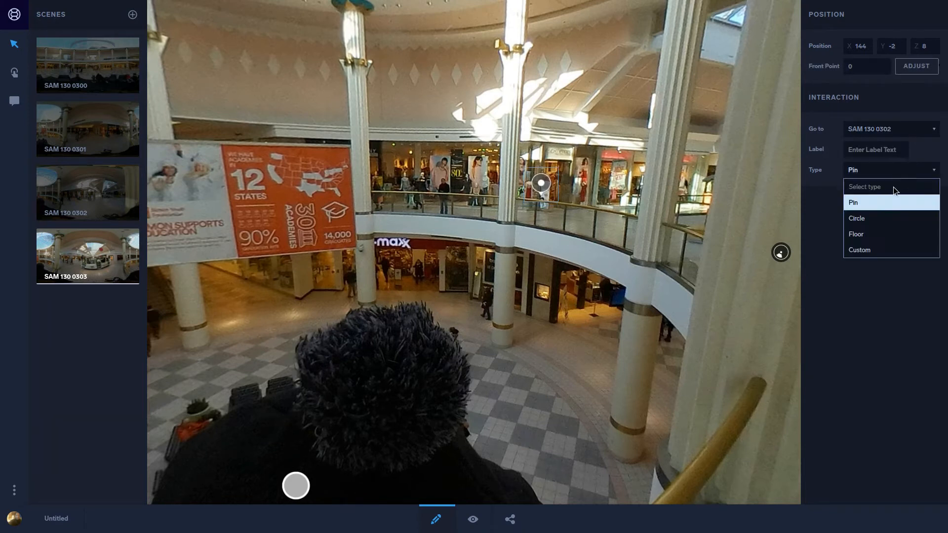
pyautogui.click(882, 219)
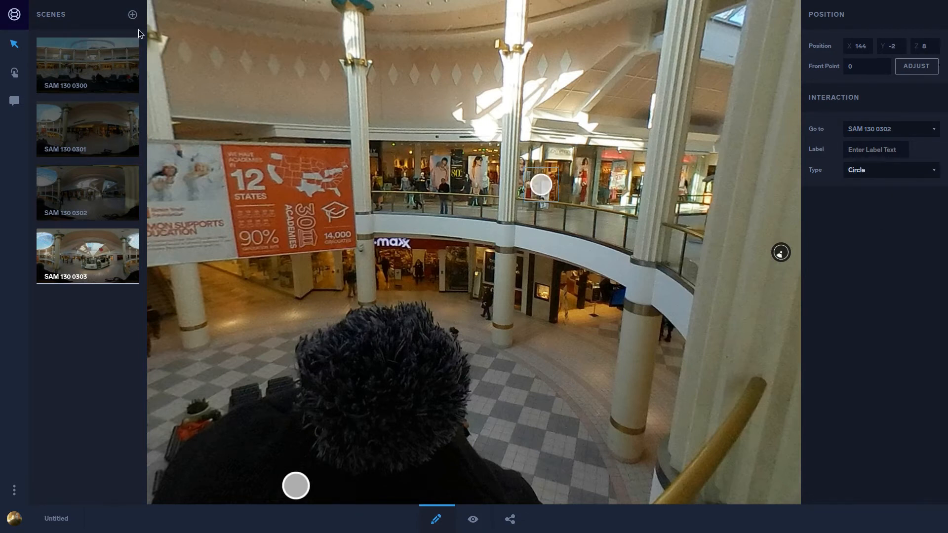
# Step: Upload SAM_130_0304.jpg from the 360 Project folder as a new scene and open it for editing
pyautogui.click(132, 15)
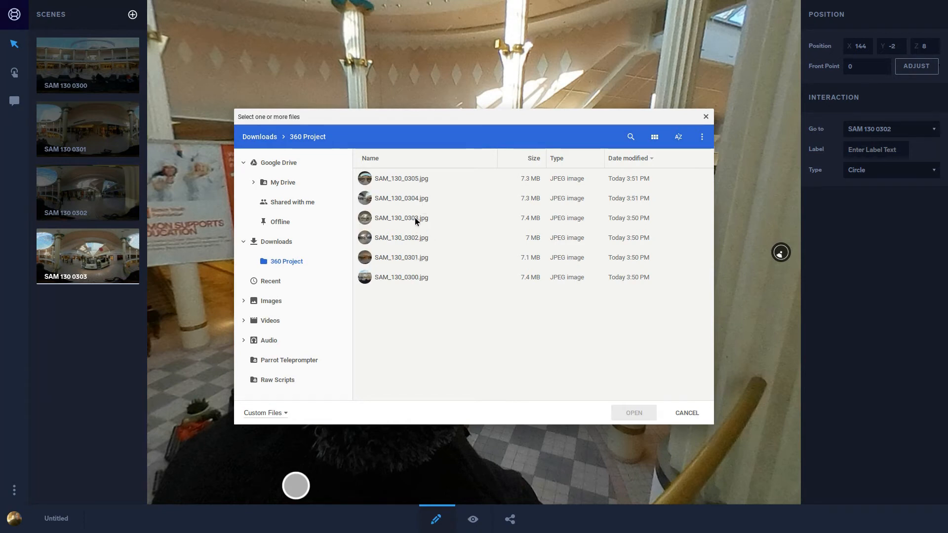
pyautogui.click(414, 200)
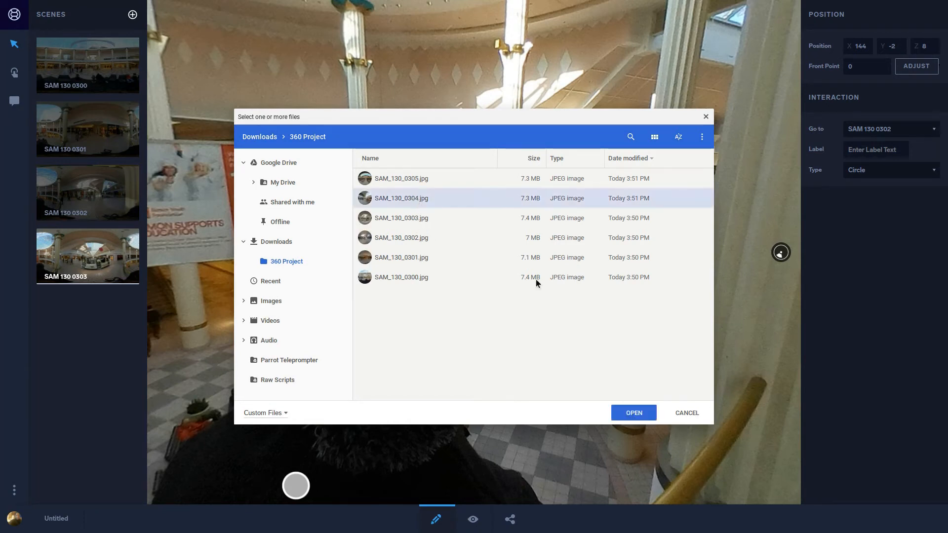
pyautogui.click(642, 414)
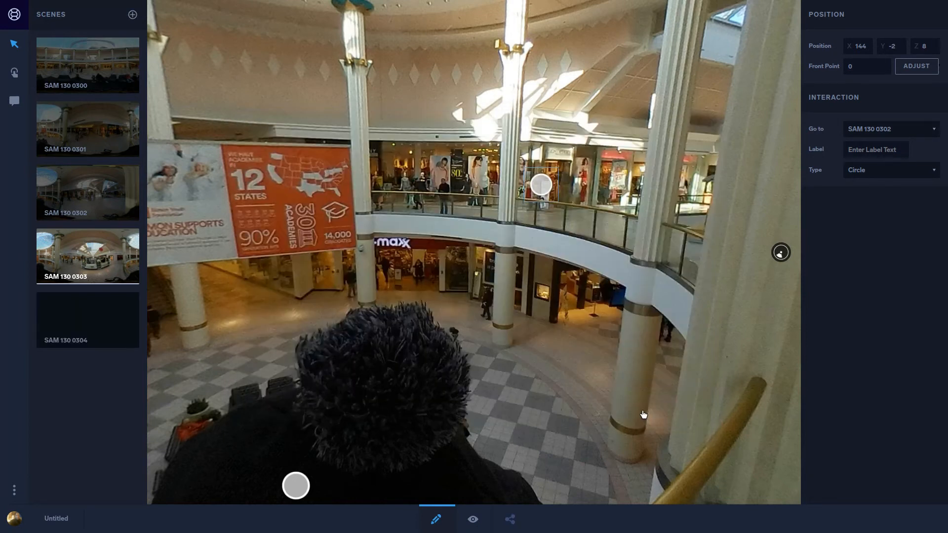
pyautogui.click(111, 315)
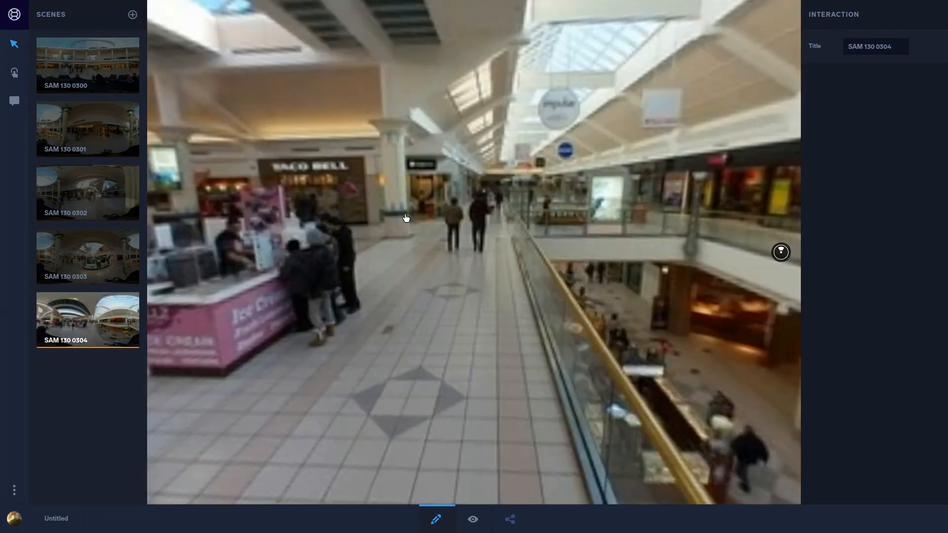
pyautogui.moveTo(392, 252); pyautogui.dragTo(239, 218)
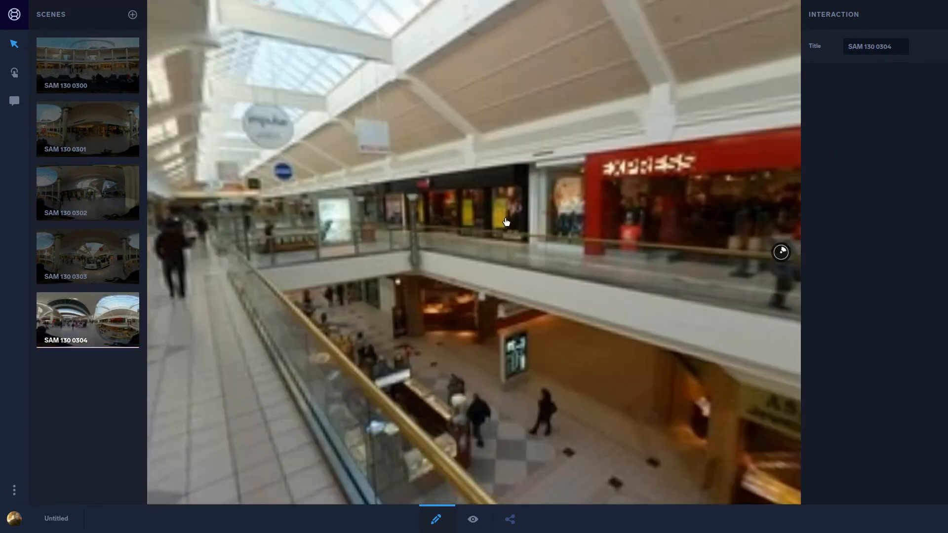
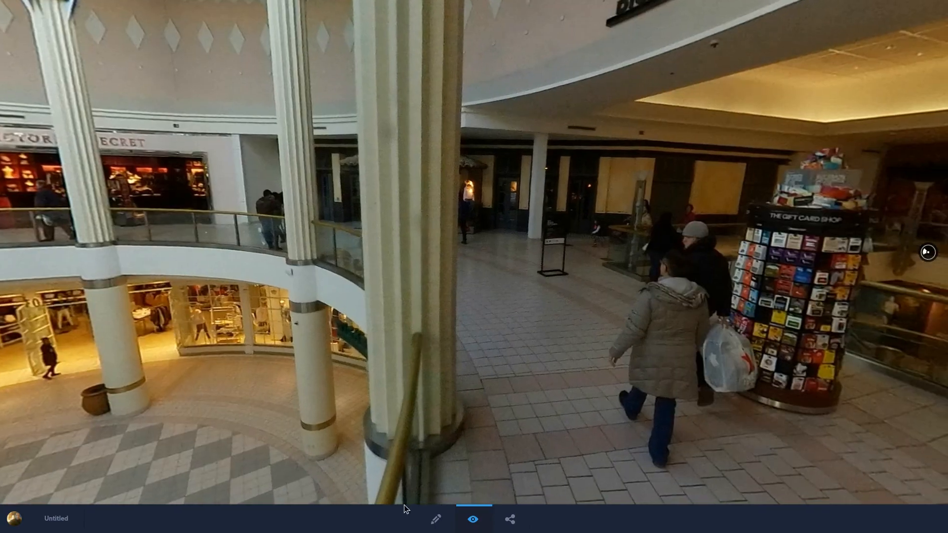
# Step: Return to editing scene SAM 130 0300 and place an info hotspot on the charging station beside the seated man
pyautogui.moveTo(437, 524)
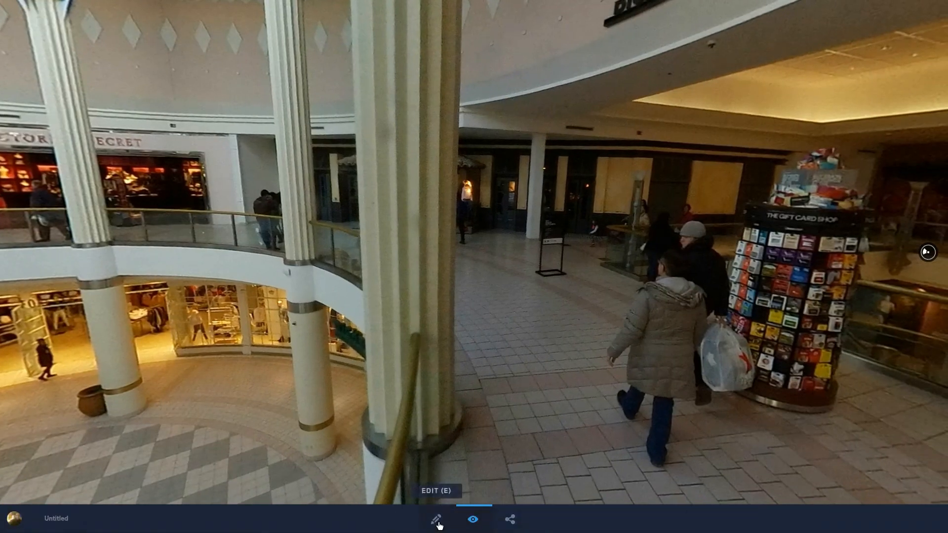
pyautogui.click(439, 525)
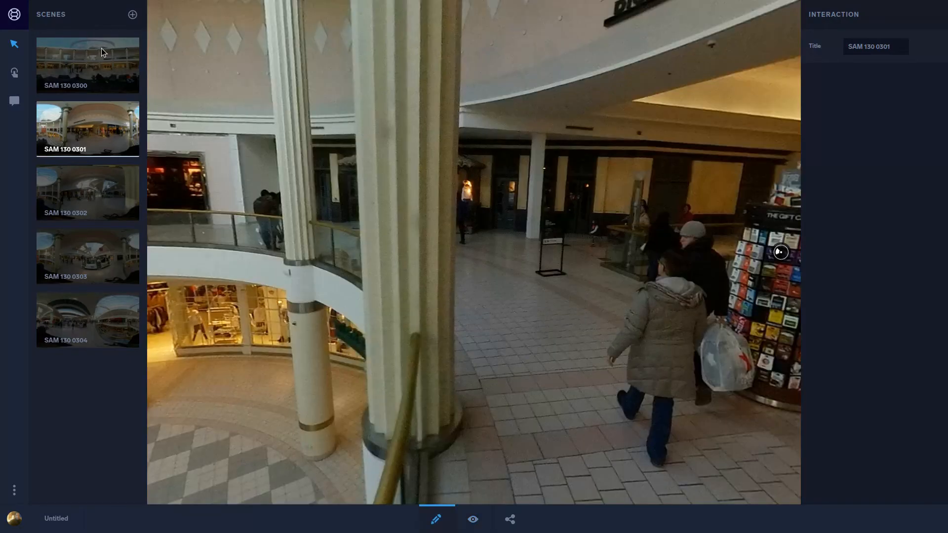
pyautogui.click(102, 49)
pyautogui.moveTo(489, 242); pyautogui.dragTo(555, 167)
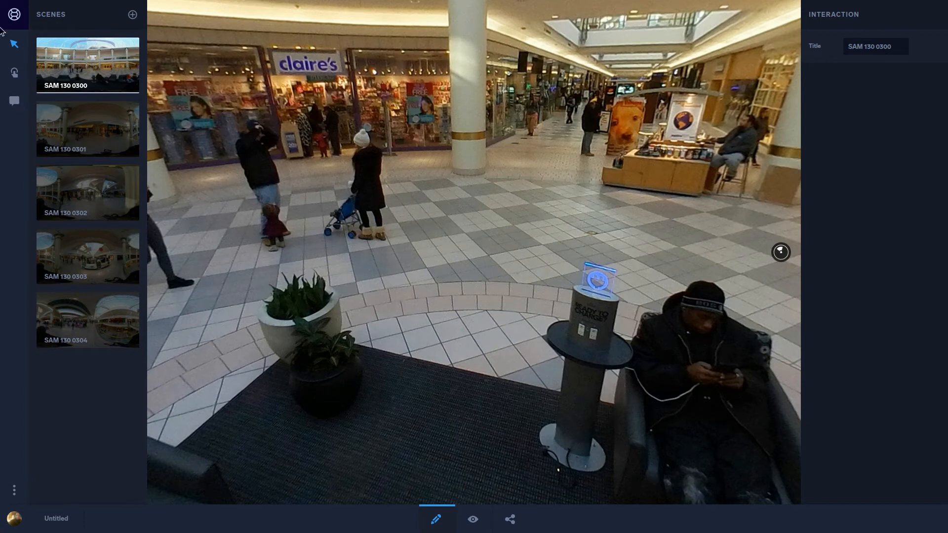
pyautogui.click(15, 101)
pyautogui.click(592, 309)
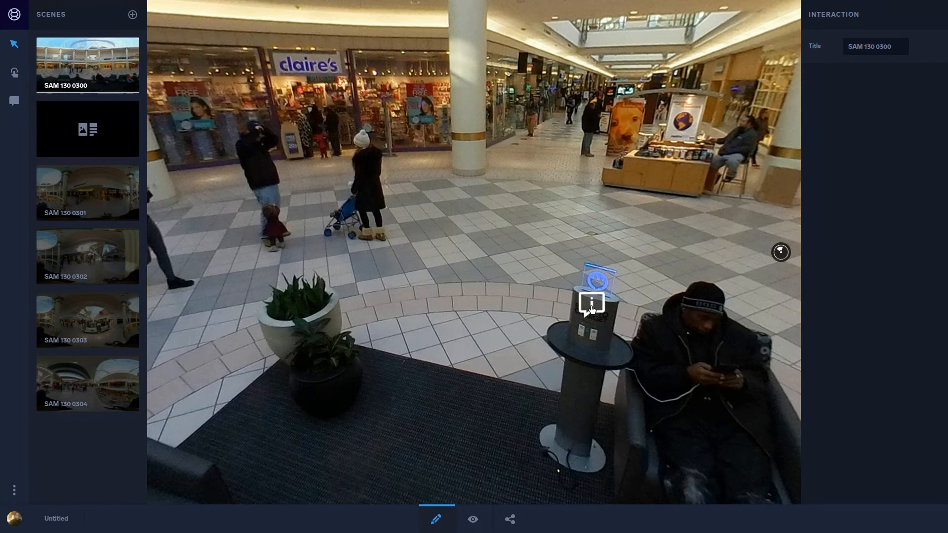
# Step: Open the charging station hotspot's blank info card and give it the text-only layout
pyautogui.click(85, 128)
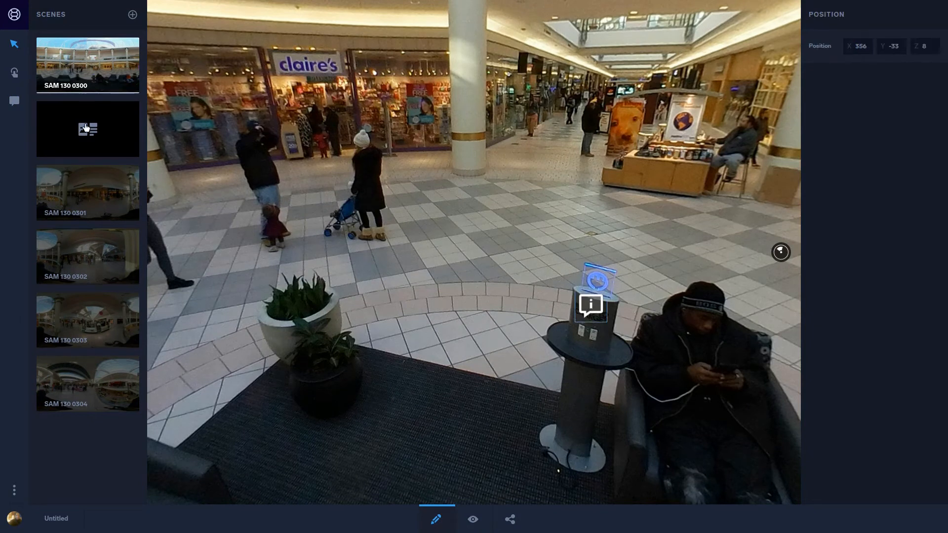
pyautogui.click(85, 127)
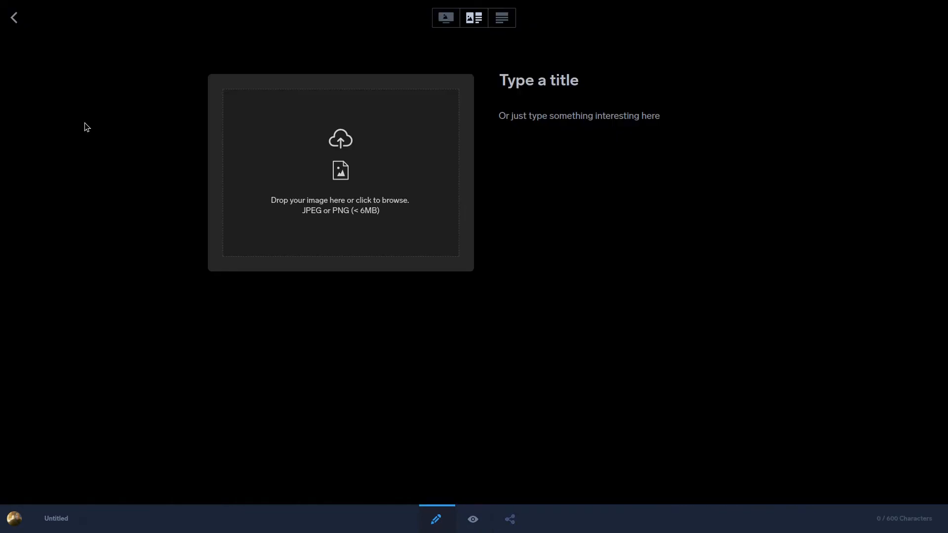
pyautogui.click(446, 19)
pyautogui.click(472, 18)
pyautogui.click(507, 19)
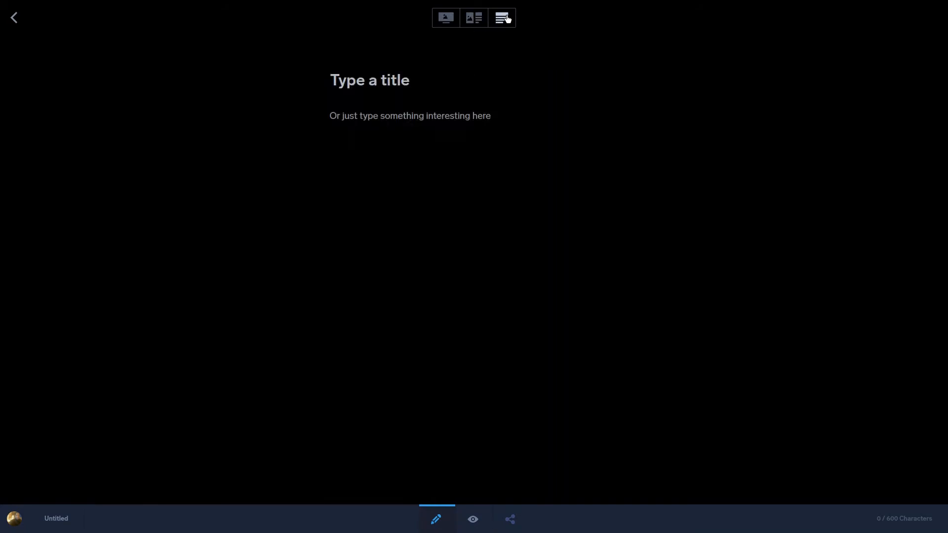
# Step: Title the info card "Public Charging Station"
pyautogui.click(379, 80)
pyautogui.write('PUblic')
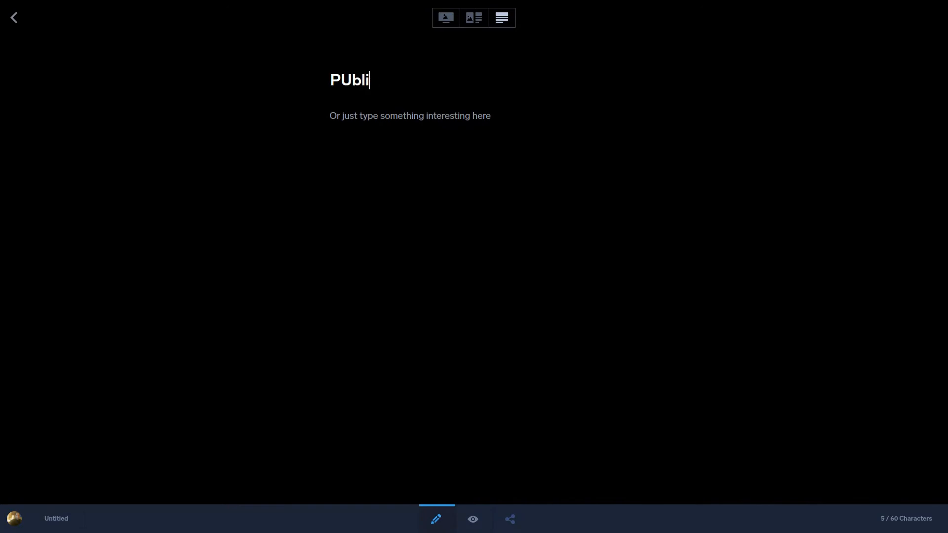
pyautogui.press('BackSpace')
pyautogui.press('BackSpace')
pyautogui.press('BackSpace')
pyautogui.press('BackSpace')
pyautogui.press('BackSpace')
pyautogui.write('ublic Charging Station')
pyautogui.press('Return')
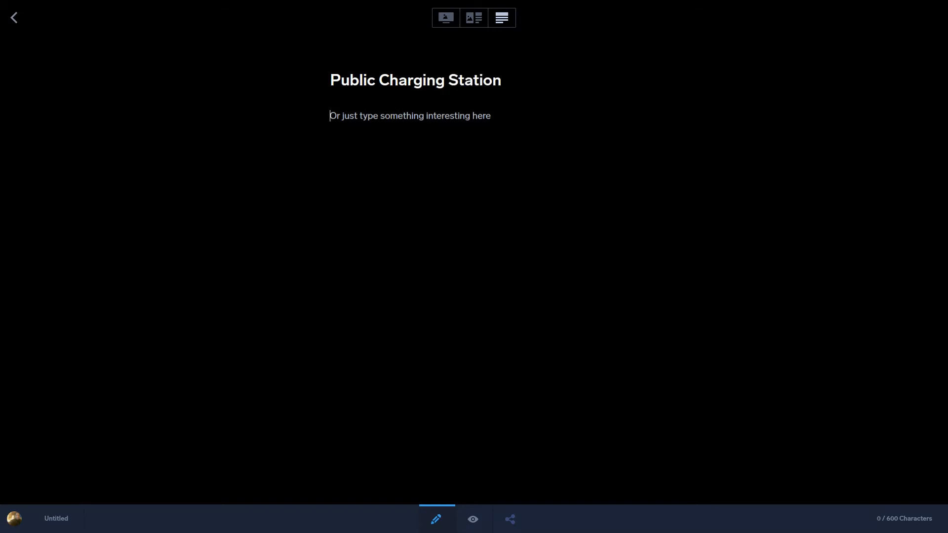
# Step: Enter the card's description "Use this hand station to re-charge your phone." and return to the scene editor
pyautogui.write('U')
pyautogui.press('BackSpace')
pyautogui.write('Use this ha')
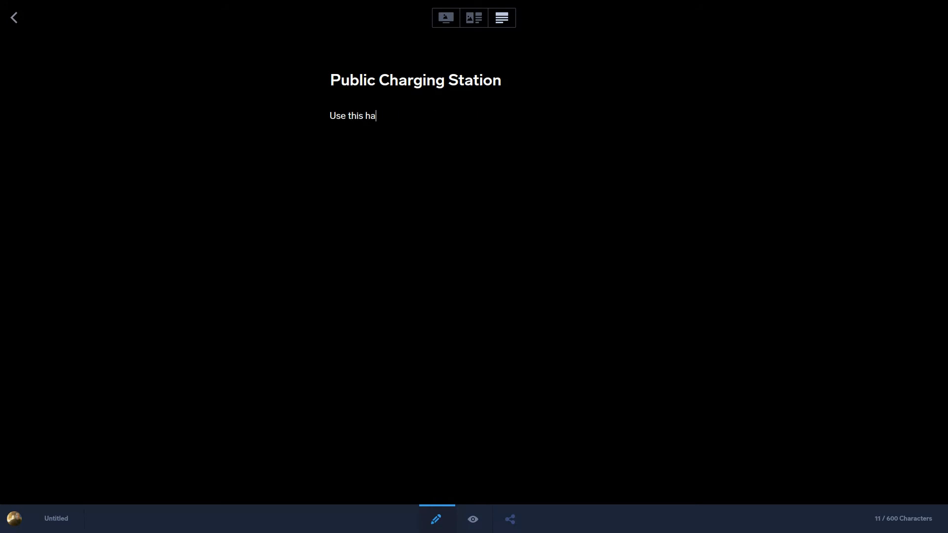
pyautogui.write('nd stantion')
pyautogui.press('BackSpace')
pyautogui.press('BackSpace')
pyautogui.press('BackSpace')
pyautogui.press('BackSpace')
pyautogui.press('BackSpace')
pyautogui.press('BackSpace')
pyautogui.write('tion to re-charge ')
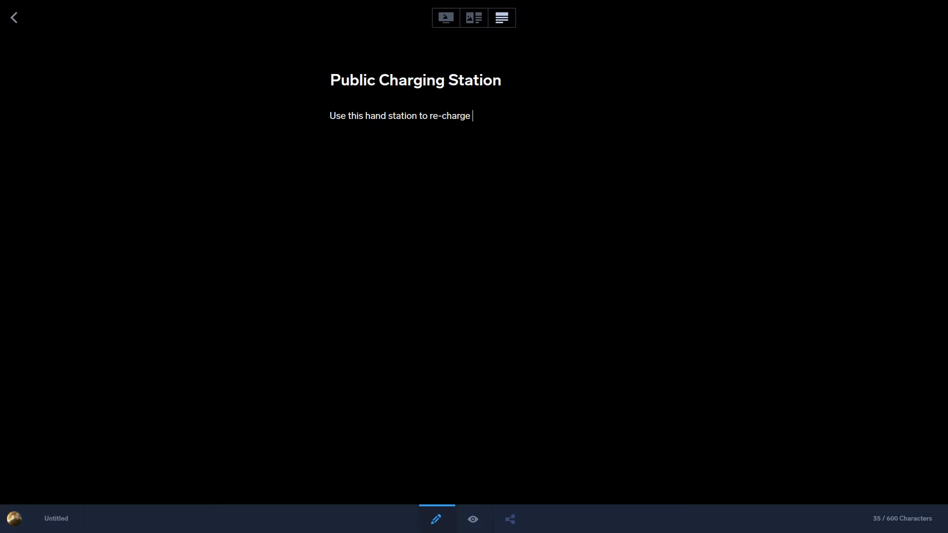
pyautogui.write('your phone')
pyautogui.click(14, 18)
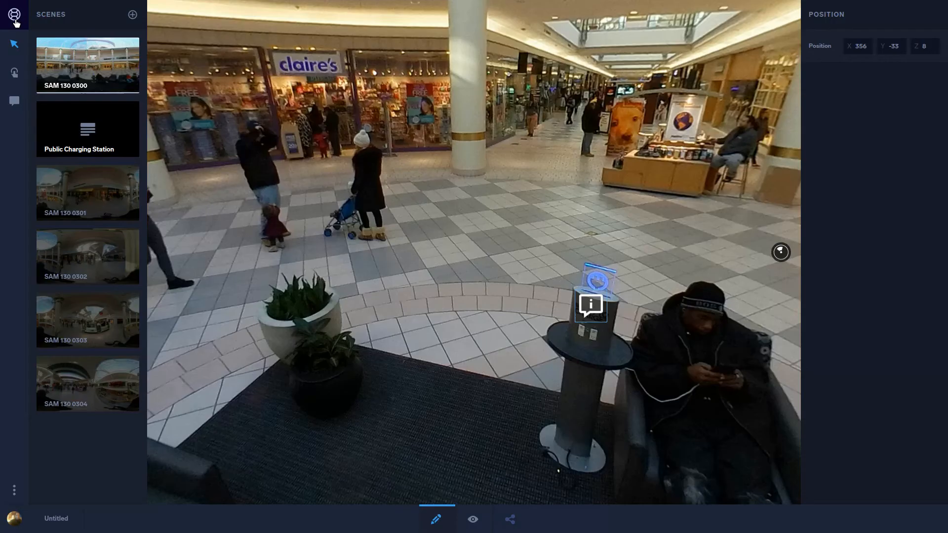
# Step: Preview the scene and open the charging station hotspot to check its info card, then return to editing
pyautogui.click(484, 521)
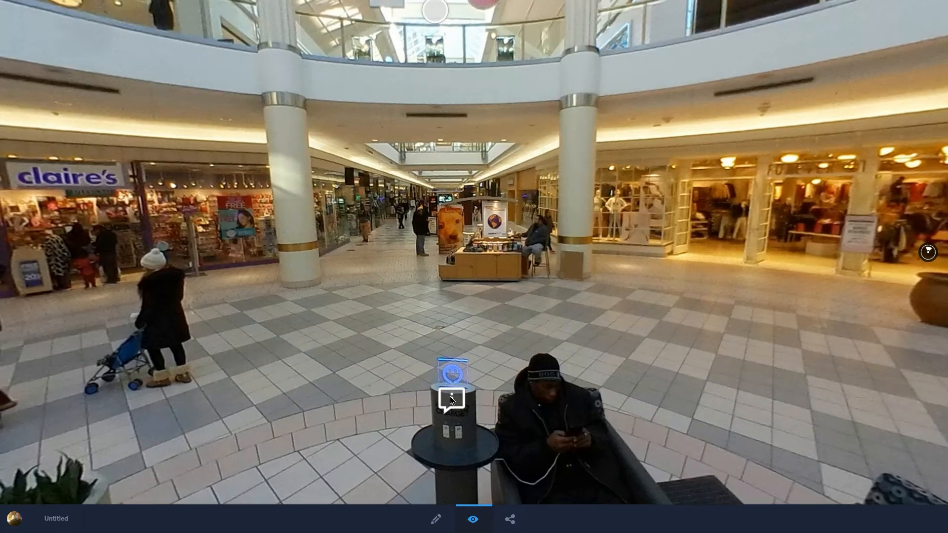
pyautogui.click(451, 399)
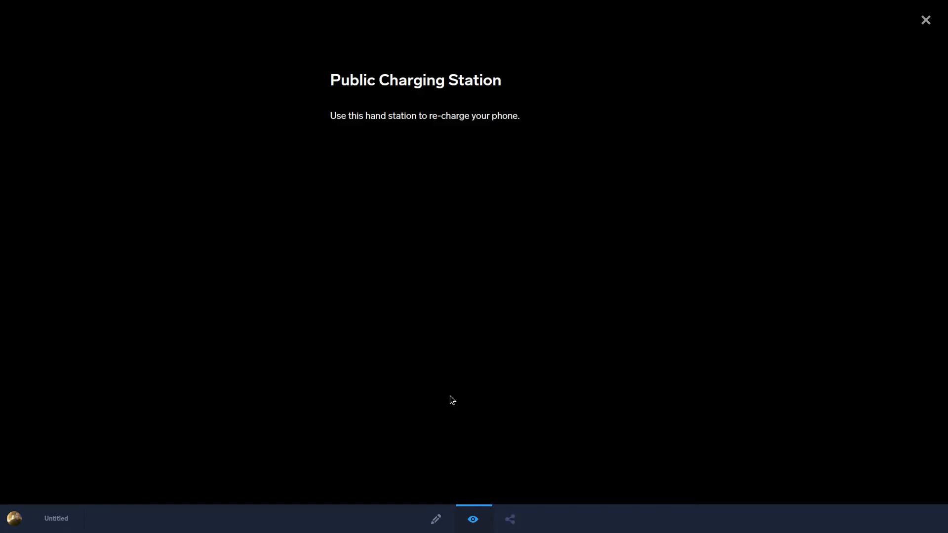
pyautogui.click(925, 19)
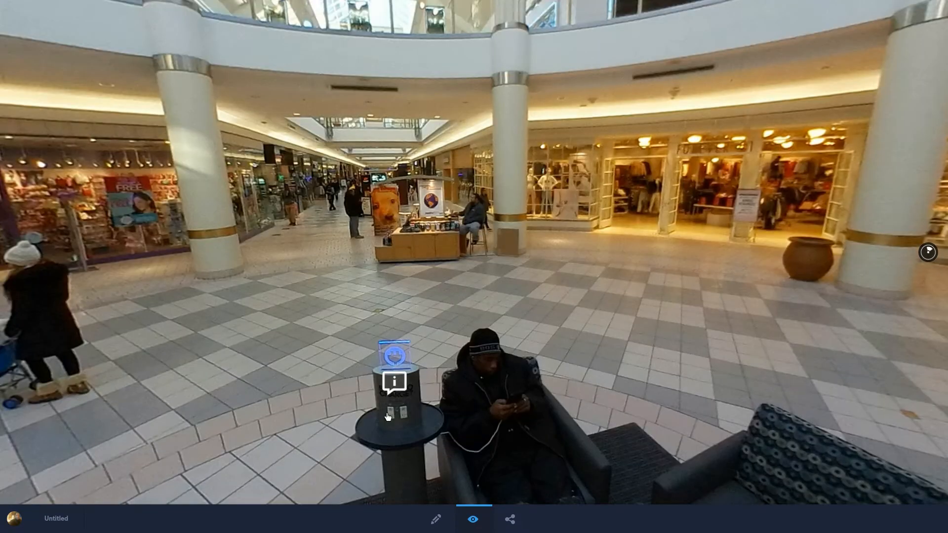
pyautogui.click(394, 384)
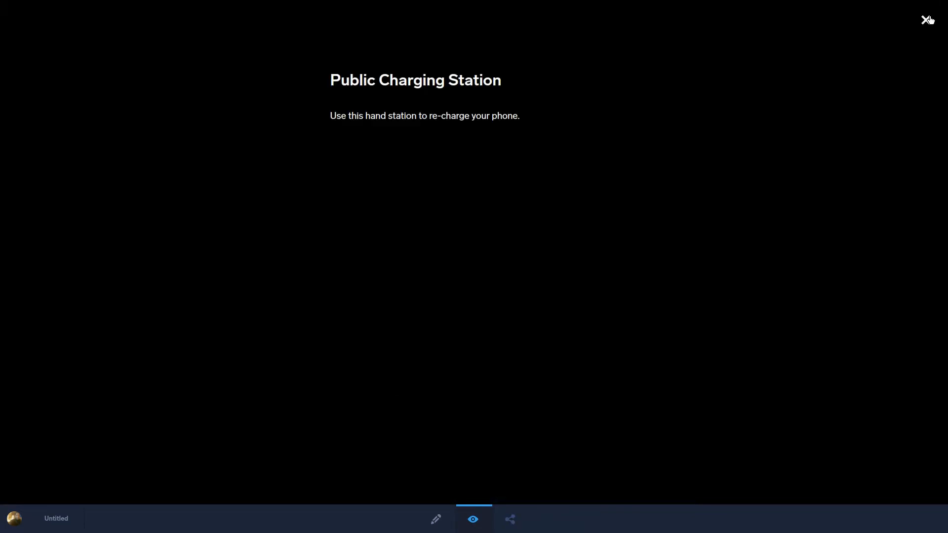
pyautogui.click(926, 20)
pyautogui.moveTo(404, 215); pyautogui.dragTo(118, 100)
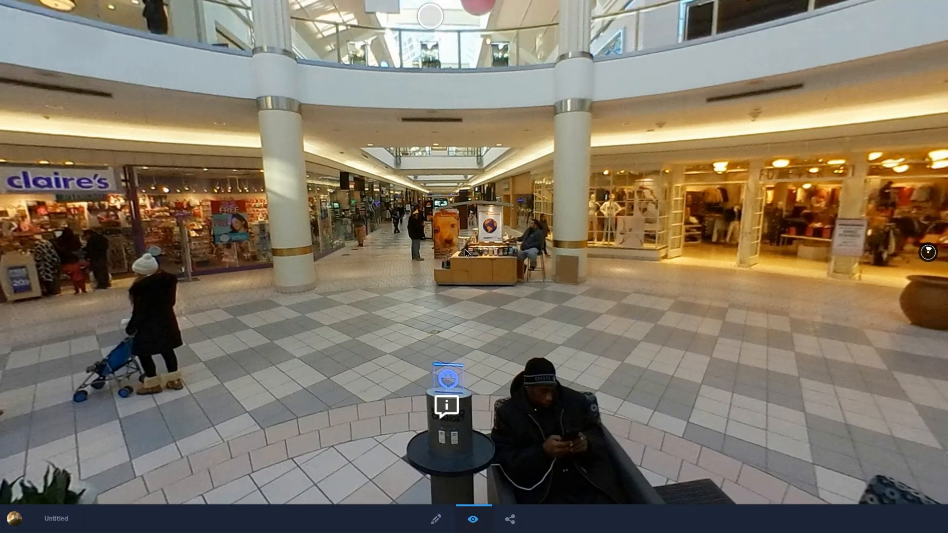
pyautogui.moveTo(313, 217); pyautogui.dragTo(271, 214)
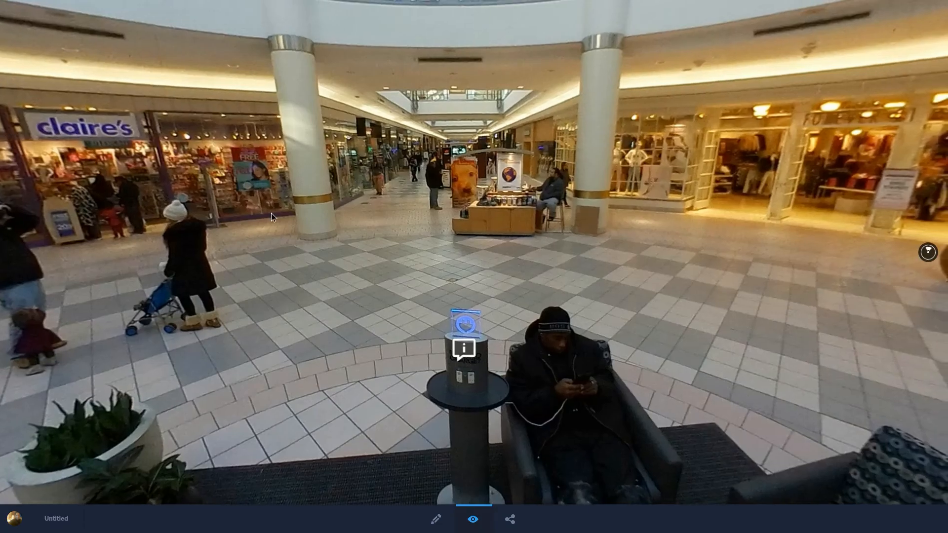
pyautogui.click(436, 521)
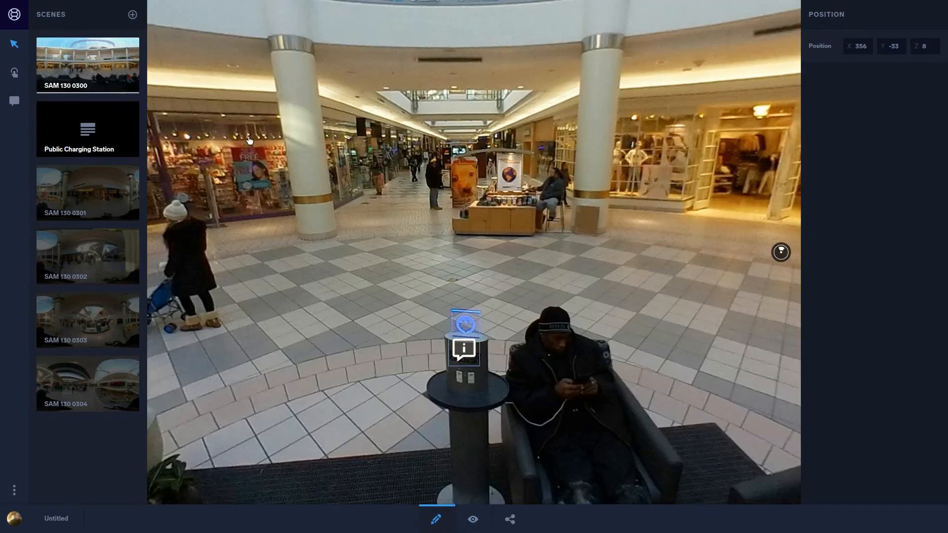
# Step: Switch to a new browser tab and search Google for "dick's sporting goods logo"
pyautogui.moveTo(252, 140); pyautogui.dragTo(300, 154)
pyautogui.moveTo(338, 4)
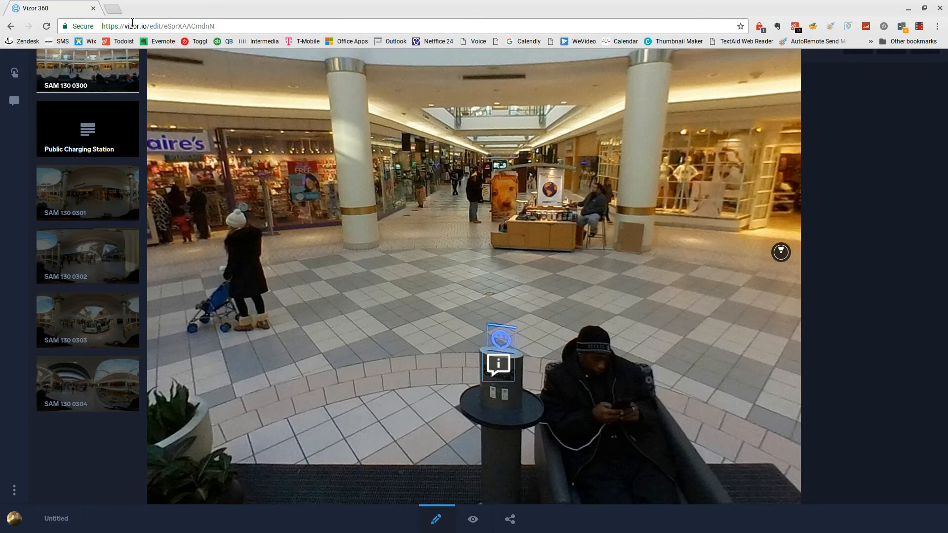
pyautogui.click(111, 10)
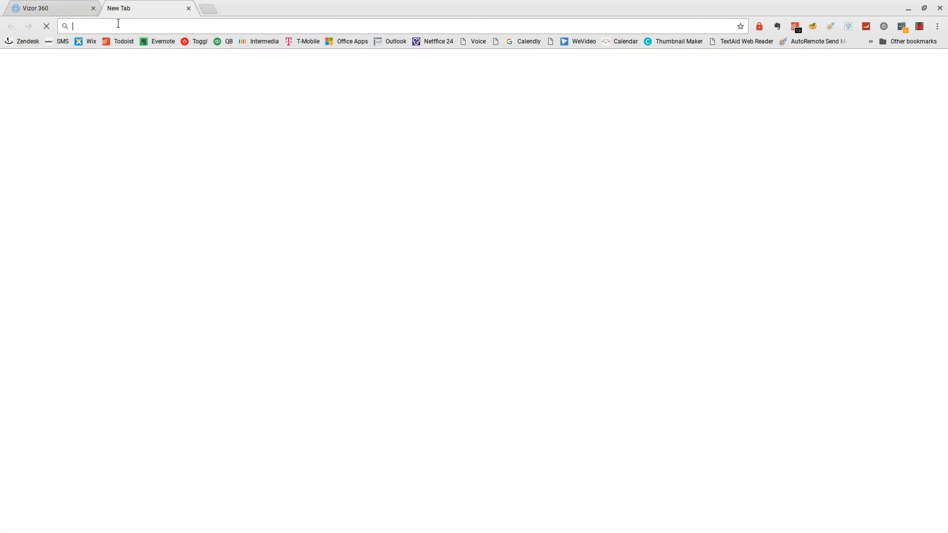
pyautogui.write("dick's")
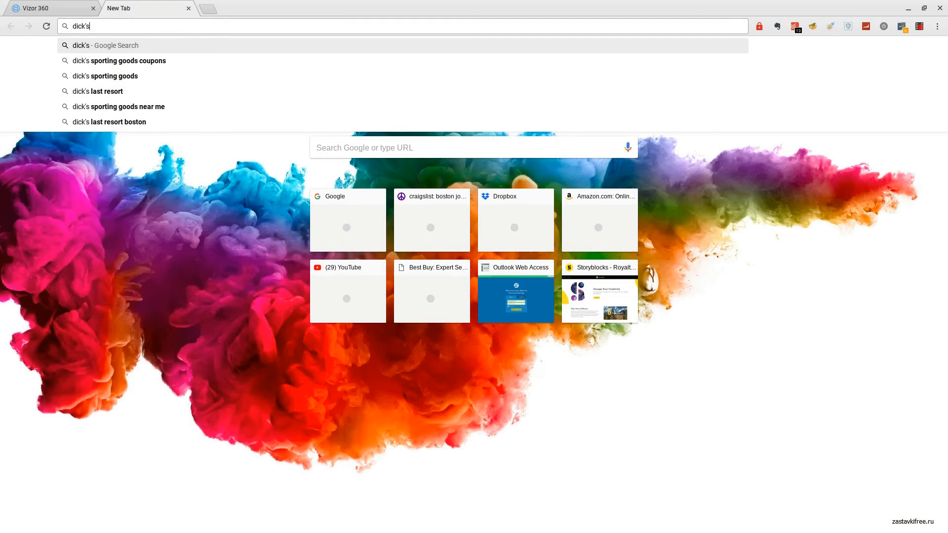
pyautogui.press('Down')
pyautogui.press('Down')
pyautogui.press('BackSpace')
pyautogui.write('s lgo')
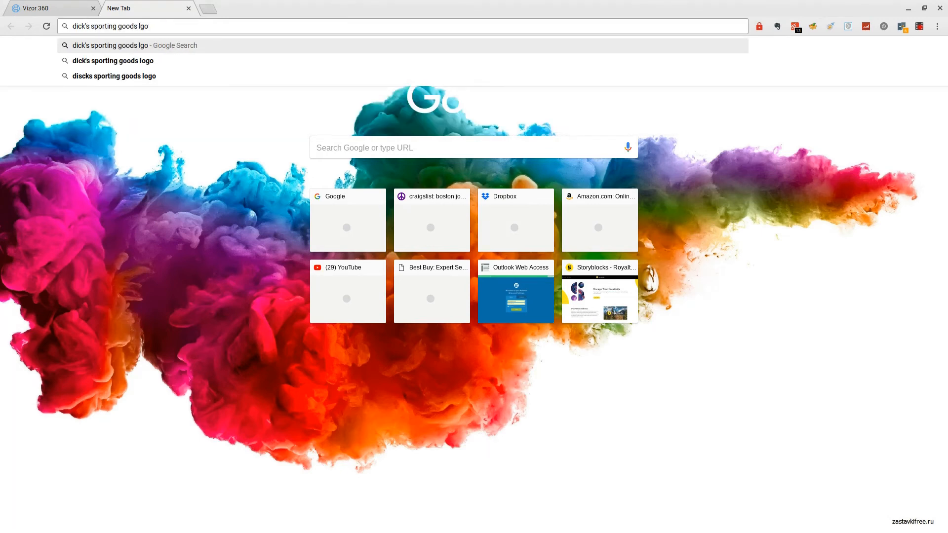
pyautogui.press('BackSpace')
pyautogui.press('BackSpace')
pyautogui.write('ogo')
pyautogui.press('Return')
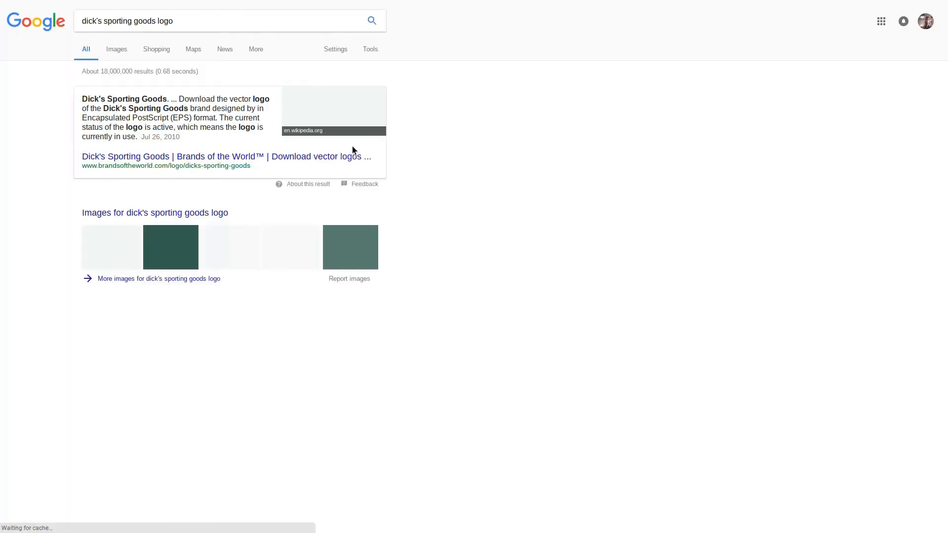
# Step: Save a Dick's Sporting Goods logo from the image results to Downloads as download (1).jpeg
pyautogui.click(117, 49)
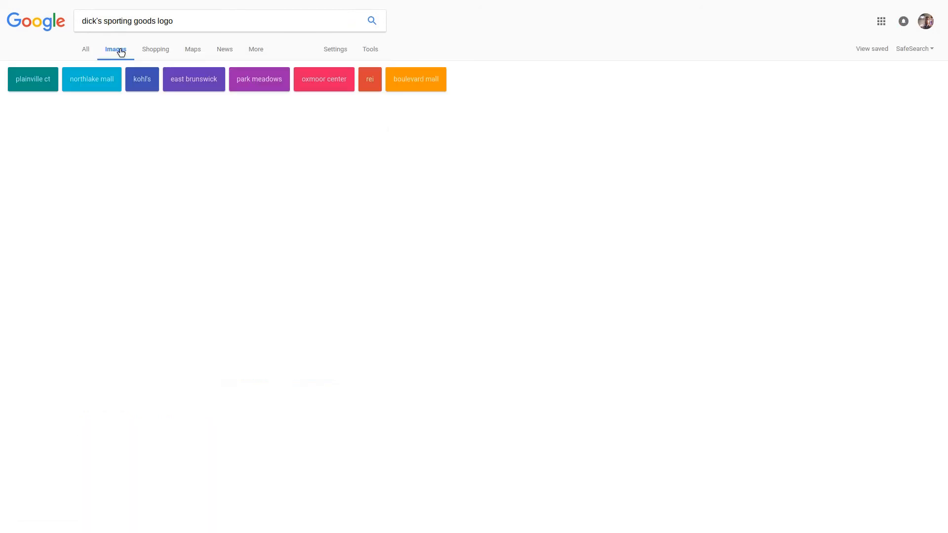
pyautogui.rightClick(127, 140)
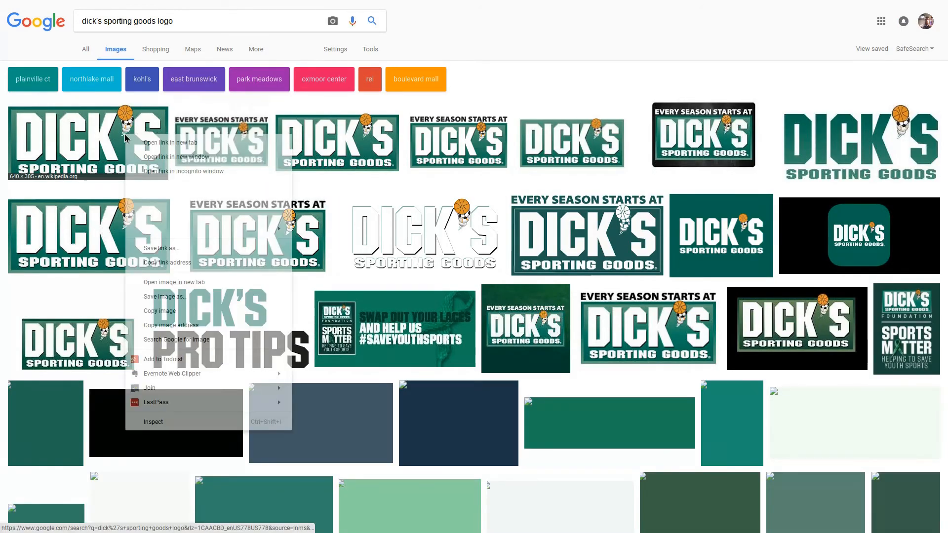
pyautogui.click(196, 241)
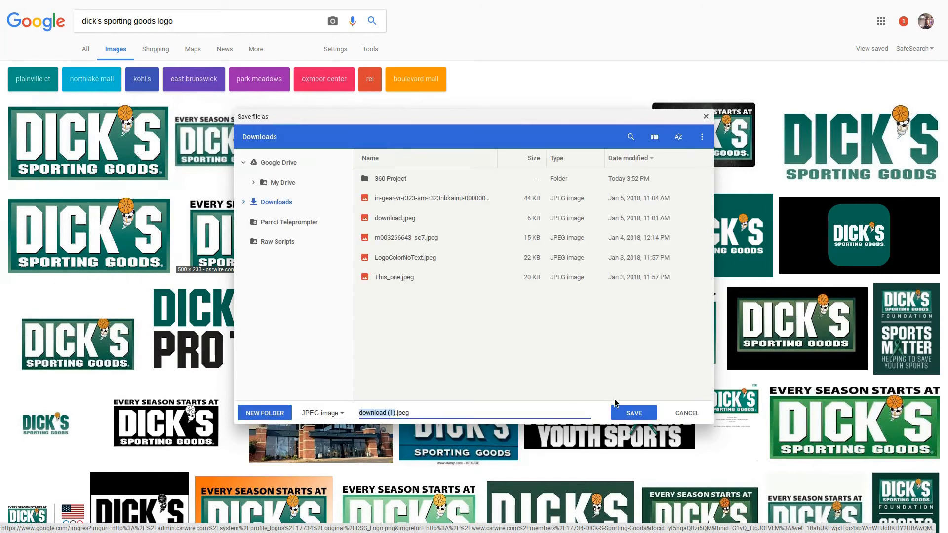
pyautogui.click(634, 413)
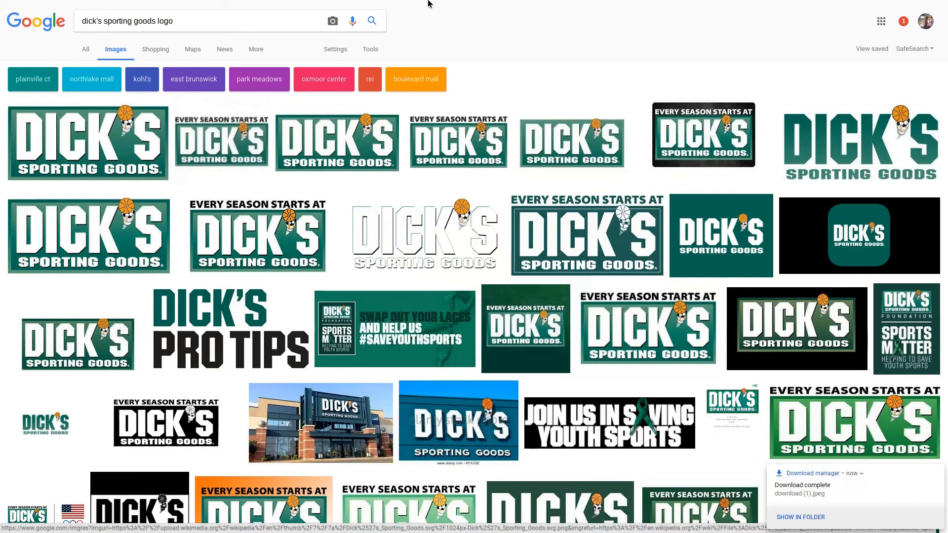
# Step: Switch back to Vizor and place an info hotspot on the lit Dick's store sign in scene SAM 130 0301
pyautogui.press('F11')
pyautogui.click(46, 7)
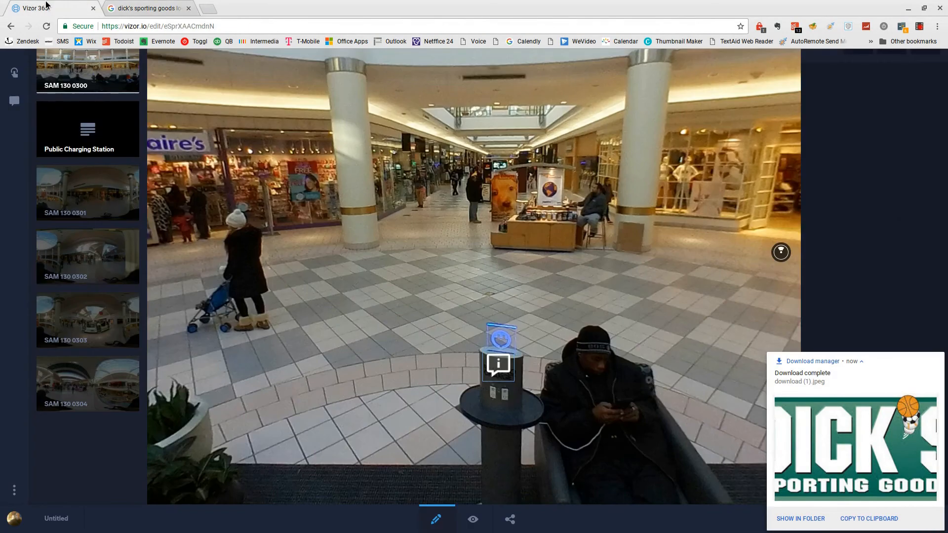
pyautogui.press('F11')
pyautogui.moveTo(399, 195); pyautogui.dragTo(701, 262)
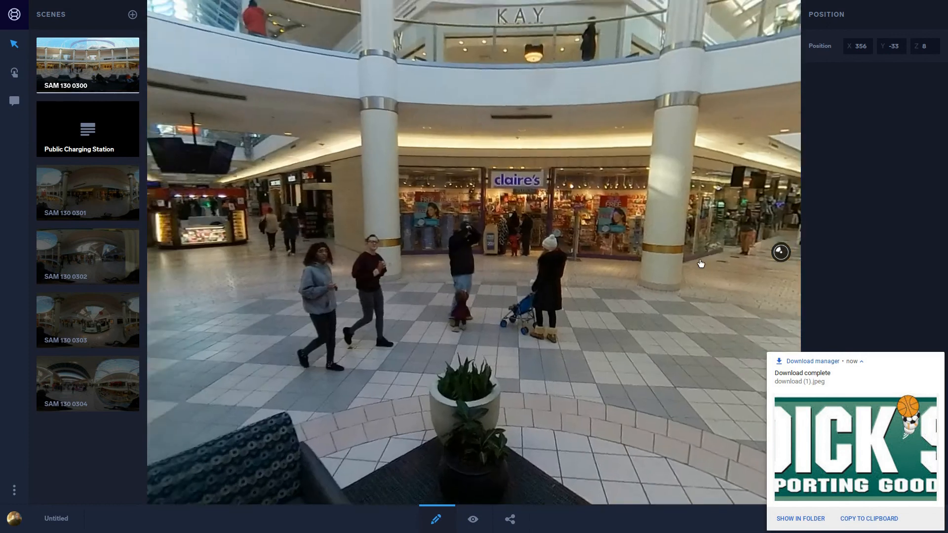
pyautogui.moveTo(232, 208); pyautogui.dragTo(606, 222)
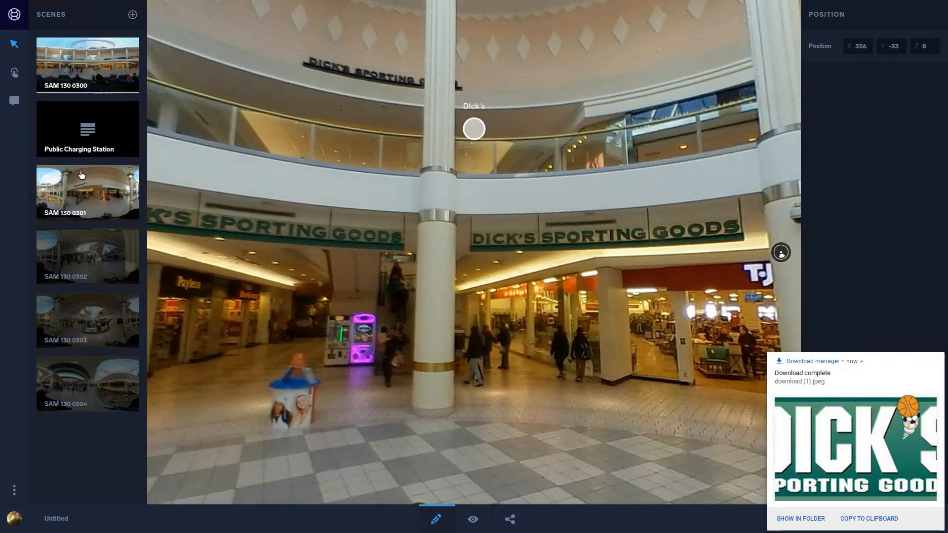
pyautogui.click(88, 193)
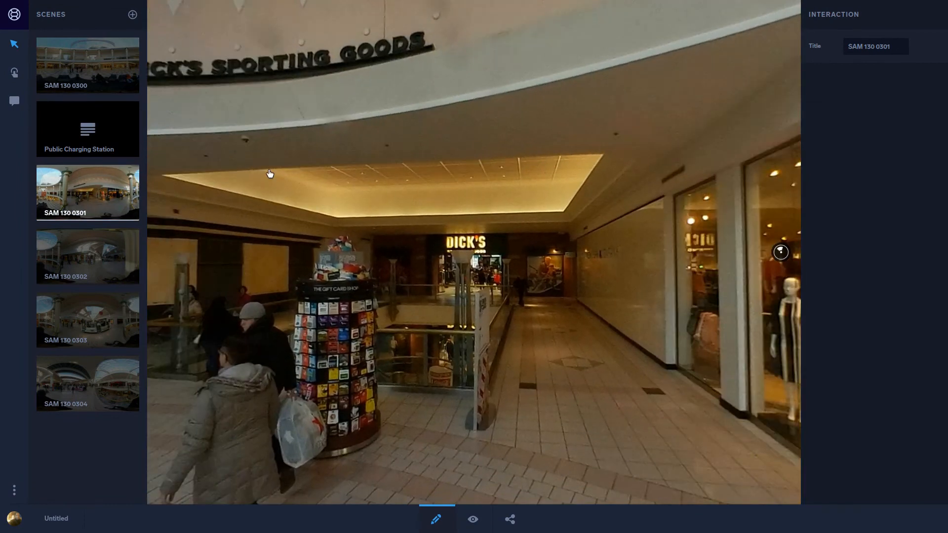
pyautogui.click(14, 100)
pyautogui.click(493, 246)
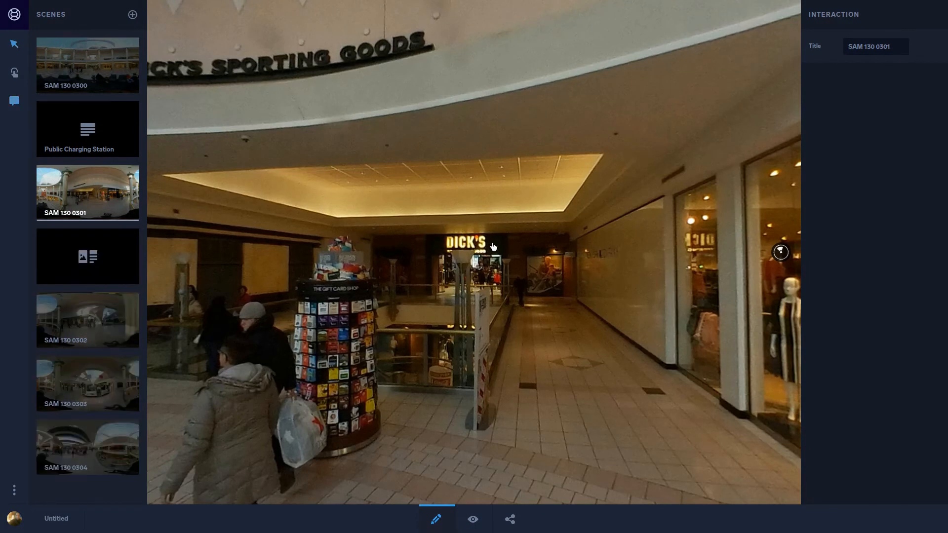
# Step: Open the new Image + Text card under SAM 130 0301, upload download (1).jpeg from Downloads, and return to the scene
pyautogui.click(80, 257)
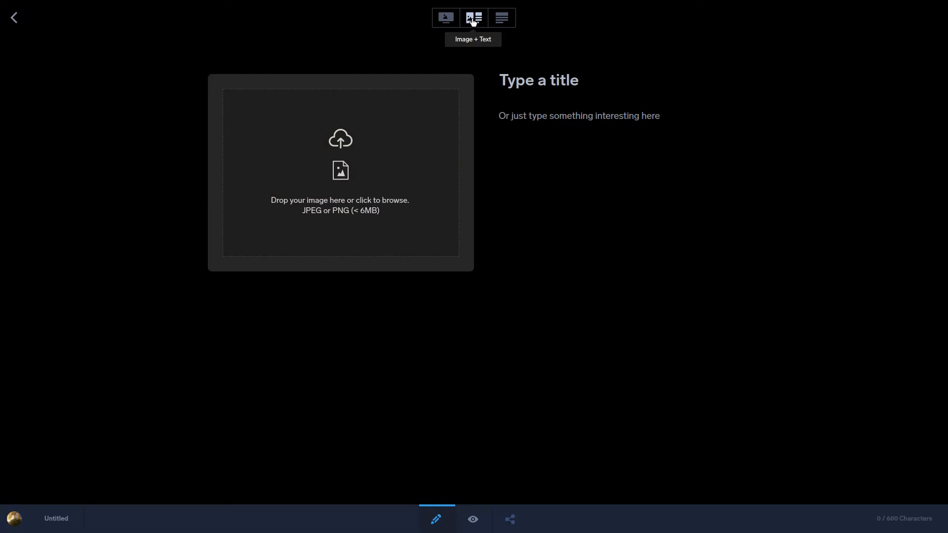
pyautogui.click(334, 165)
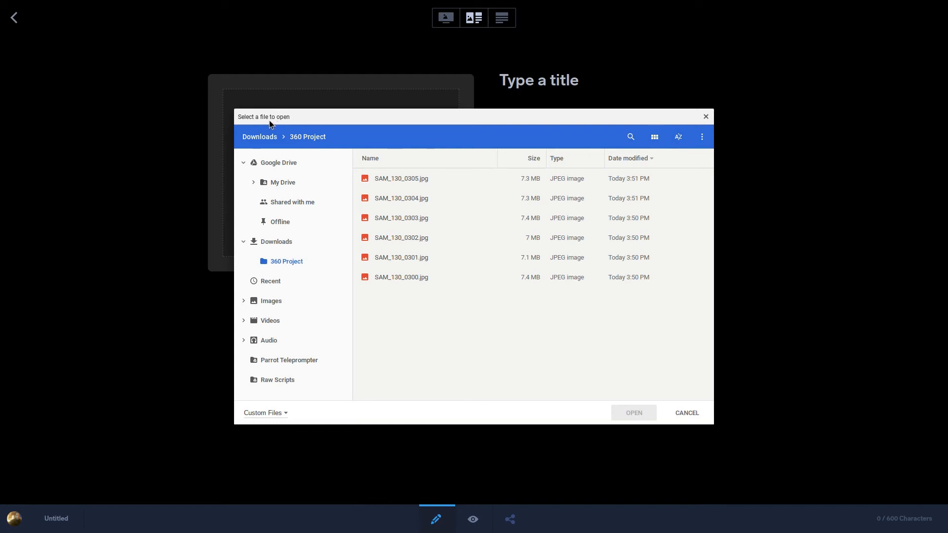
pyautogui.click(262, 137)
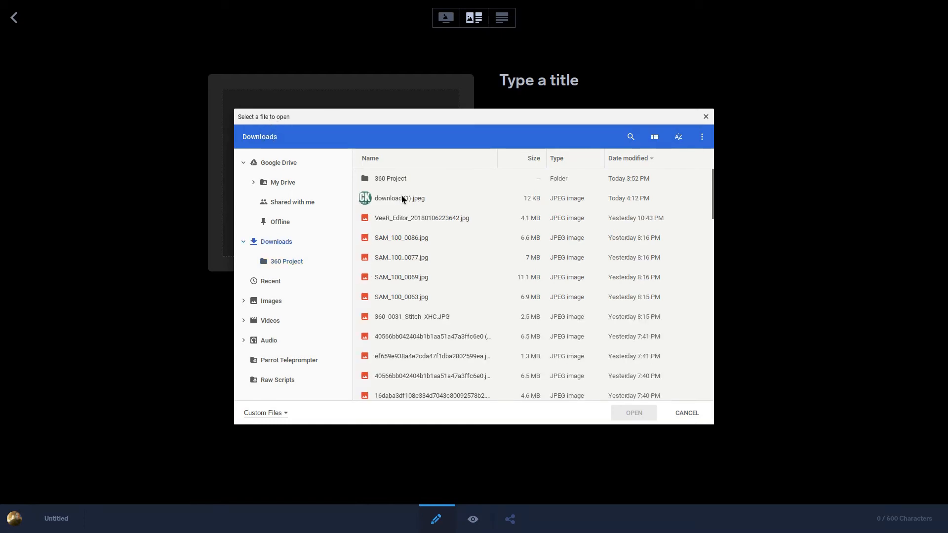
pyautogui.click(401, 197)
pyautogui.click(642, 413)
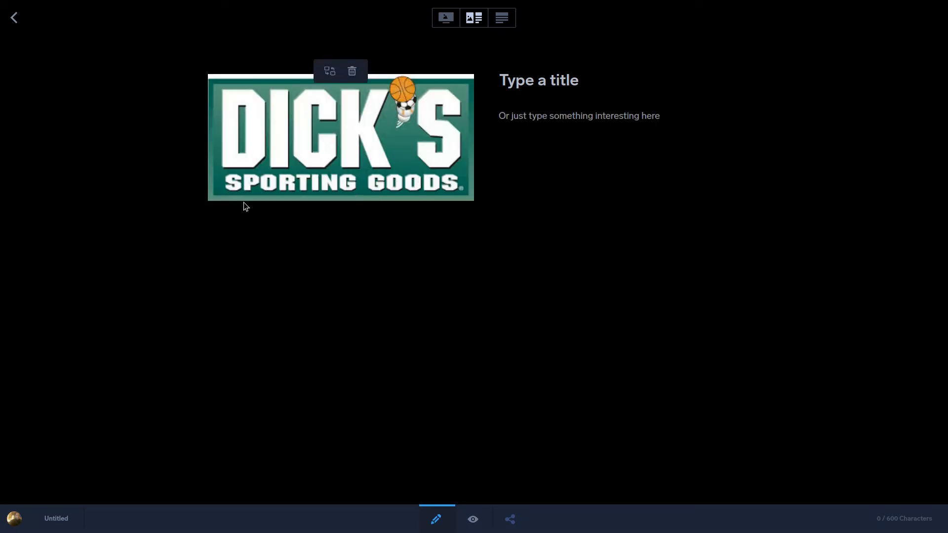
pyautogui.click(14, 17)
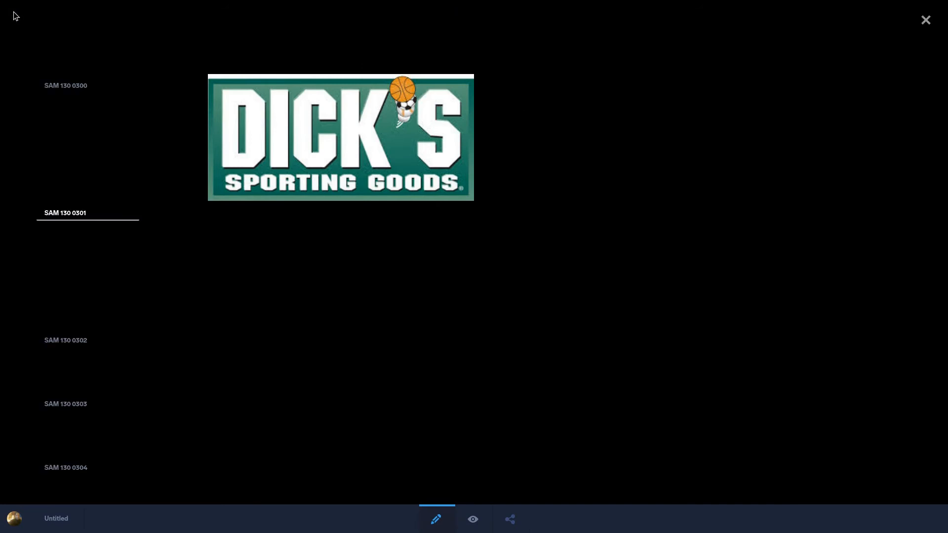
# Step: Reopen the image card and enter the title "Dick's Sporting Goods"
pyautogui.click(95, 263)
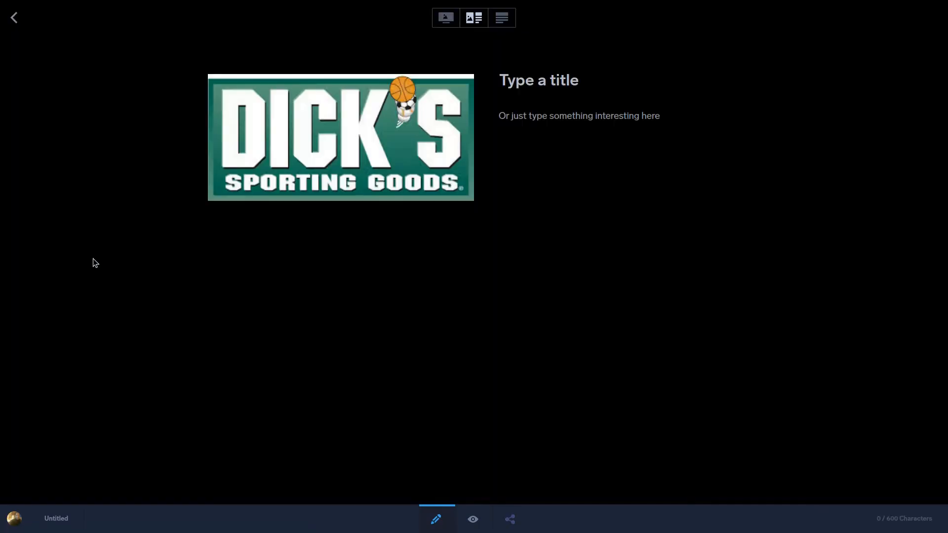
pyautogui.click(535, 87)
pyautogui.write("Dick'")
pyautogui.press('BackSpace')
pyautogui.press('BackSpace')
pyautogui.press('BackSpace')
pyautogui.press('BackSpace')
pyautogui.write('ic')
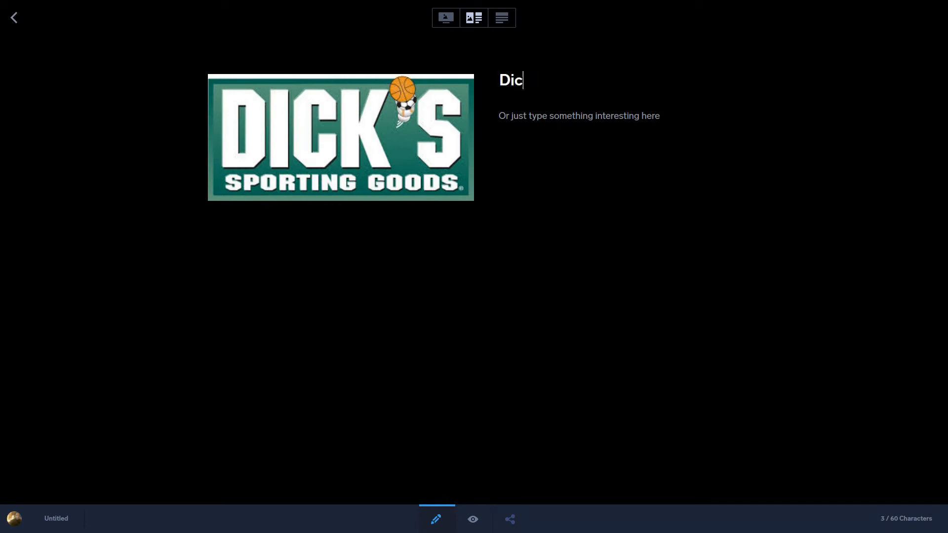
pyautogui.write("k's Sportin")
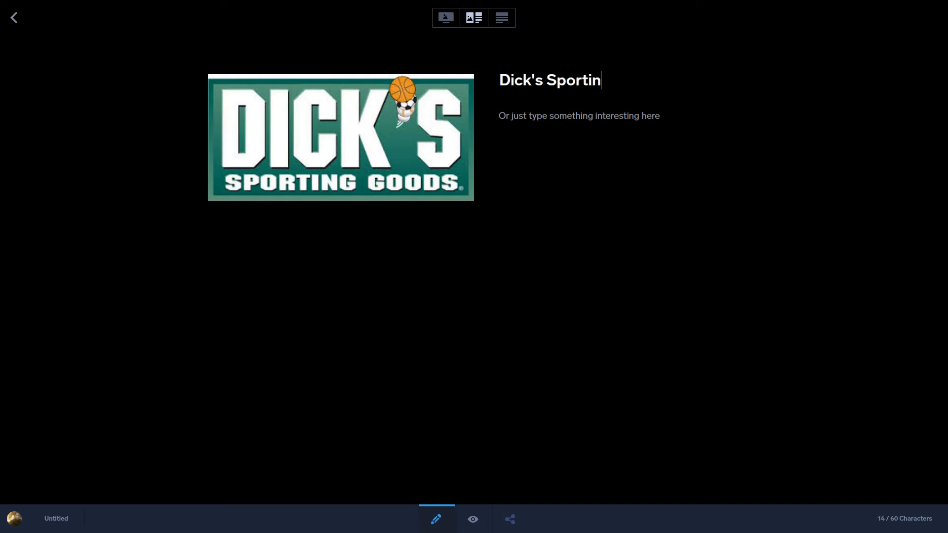
pyautogui.write('g Goods')
pyautogui.press('Return')
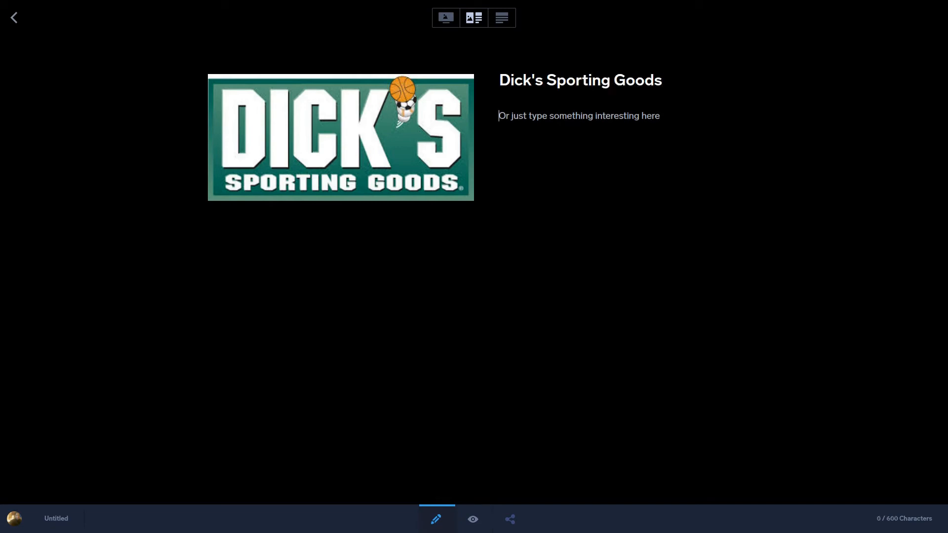
# Step: Enter the card's body text "The best sporting goods store on Earth." and return to the scene
pyautogui.write('The best')
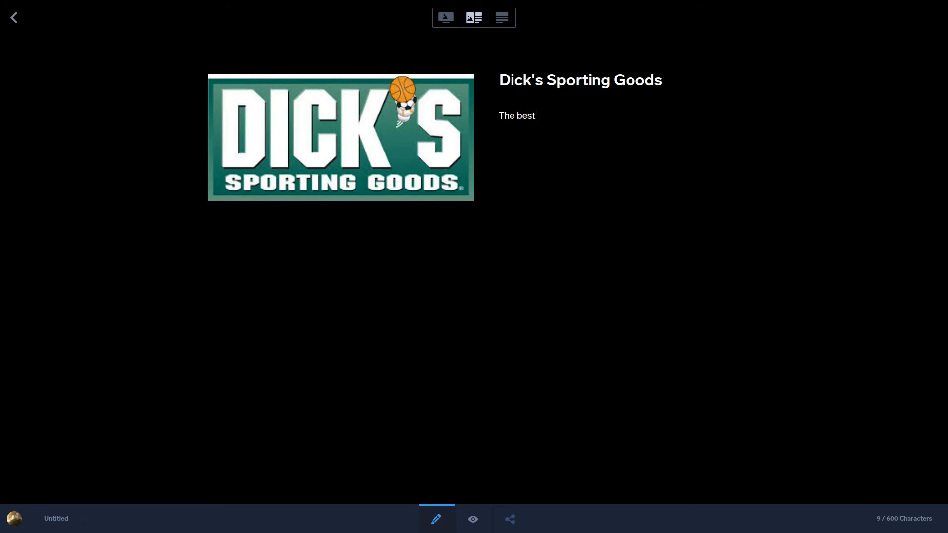
pyautogui.write(' [p')
pyautogui.write('orting')
pyautogui.write(' goods')
pyautogui.write(' store')
pyautogui.write('n e')
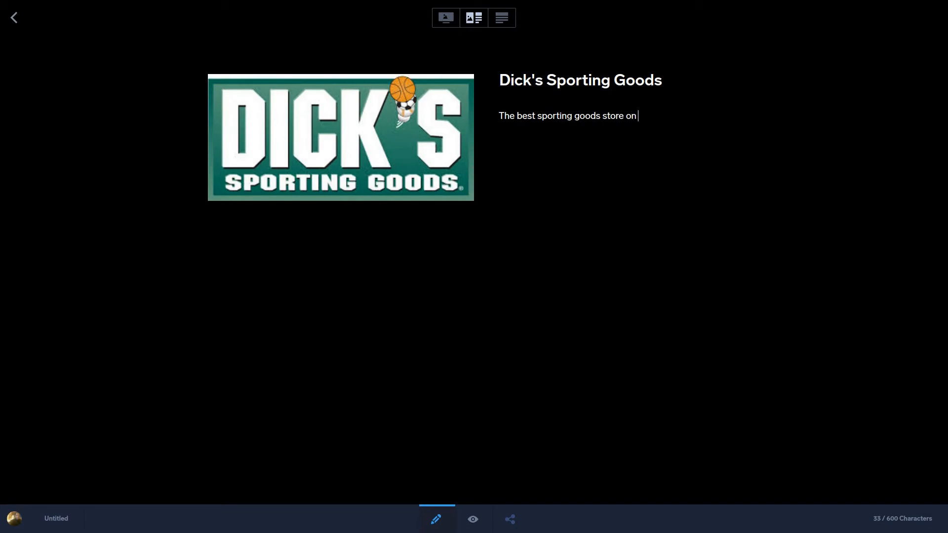
pyautogui.press('BackSpace')
pyautogui.write('Earth')
pyautogui.click(14, 19)
# Step: Move the info hotspot just above and beside the lit Dick's sign, and check its card in preview before resuming editing
pyautogui.moveTo(491, 242); pyautogui.dragTo(508, 233)
pyautogui.click(473, 518)
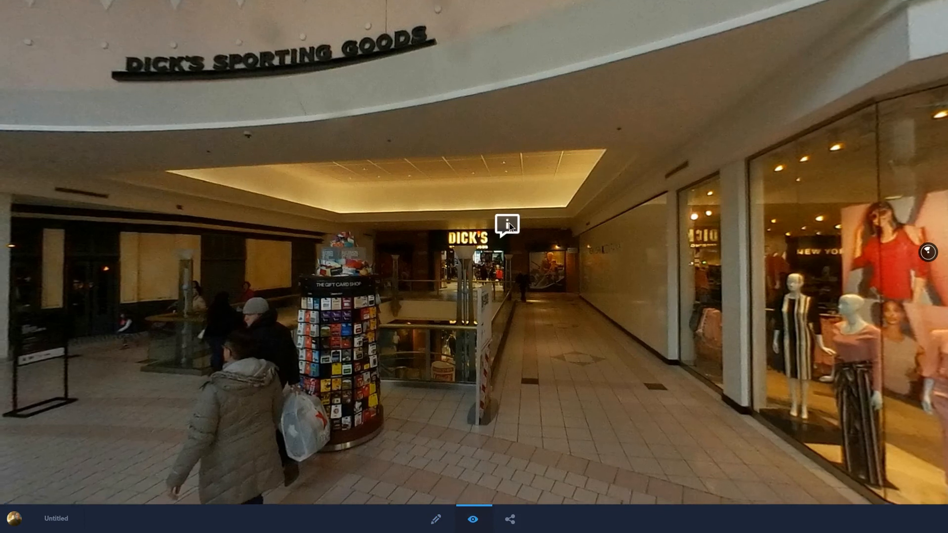
pyautogui.click(508, 225)
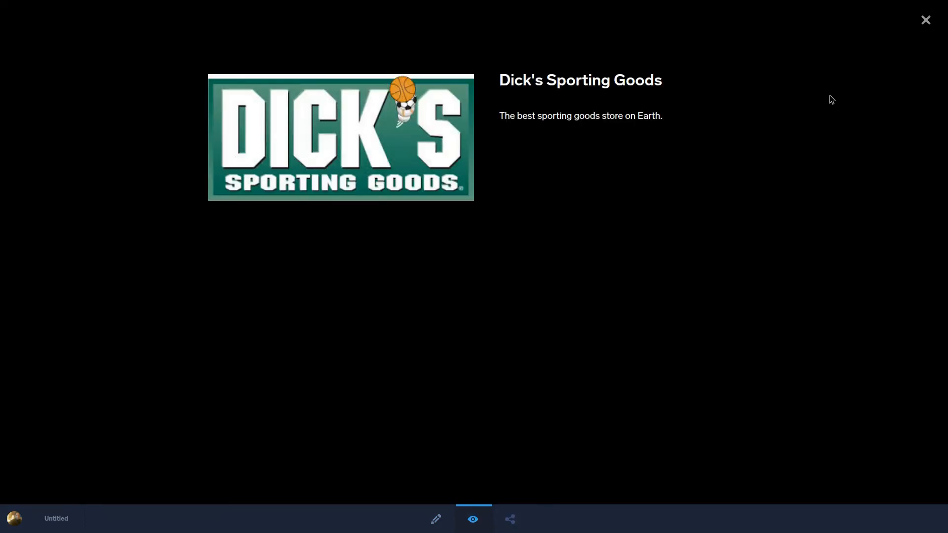
pyautogui.click(926, 19)
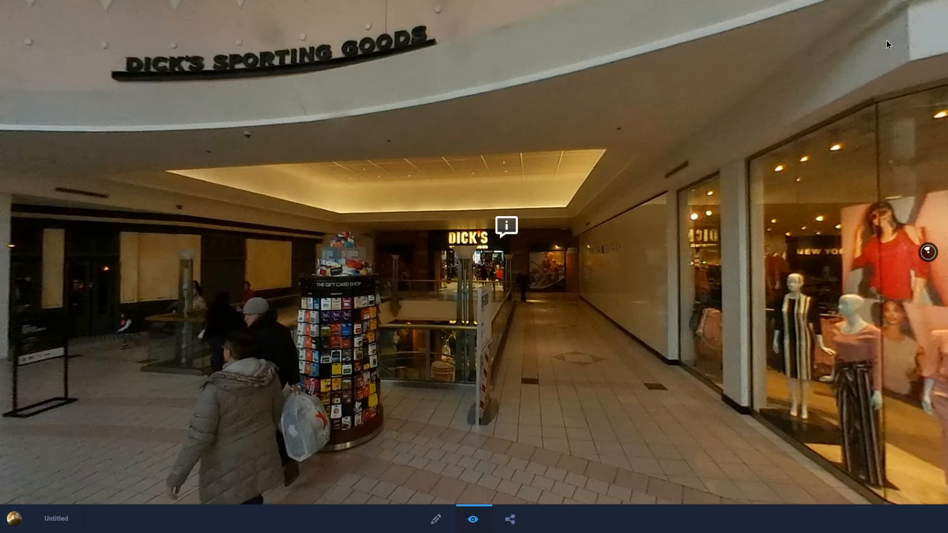
pyautogui.click(436, 520)
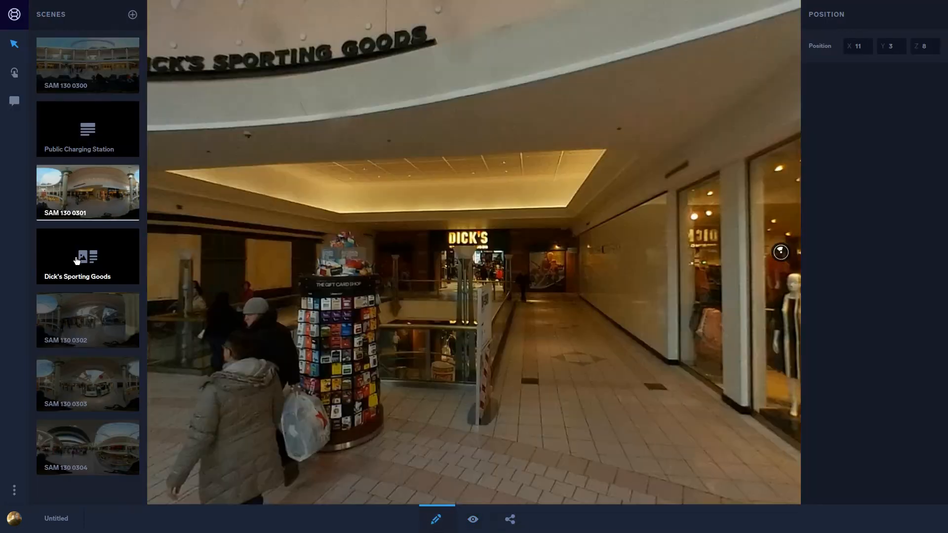
pyautogui.click(76, 261)
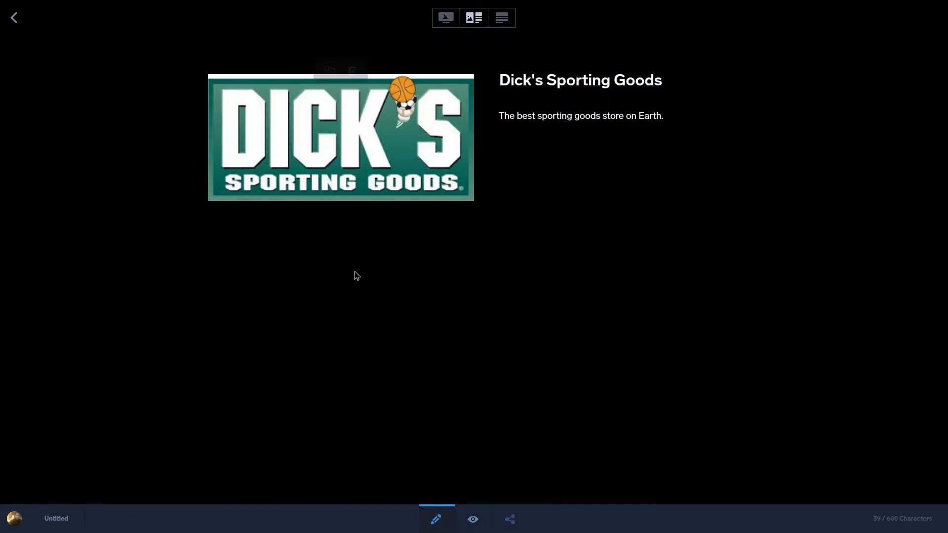
pyautogui.click(684, 120)
pyautogui.press('Return')
pyautogui.press('Return')
pyautogui.write('Visit')
pyautogui.press('BackSpace')
pyautogui.press('BackSpace')
pyautogui.press('BackSpace')
pyautogui.press('BackSpace')
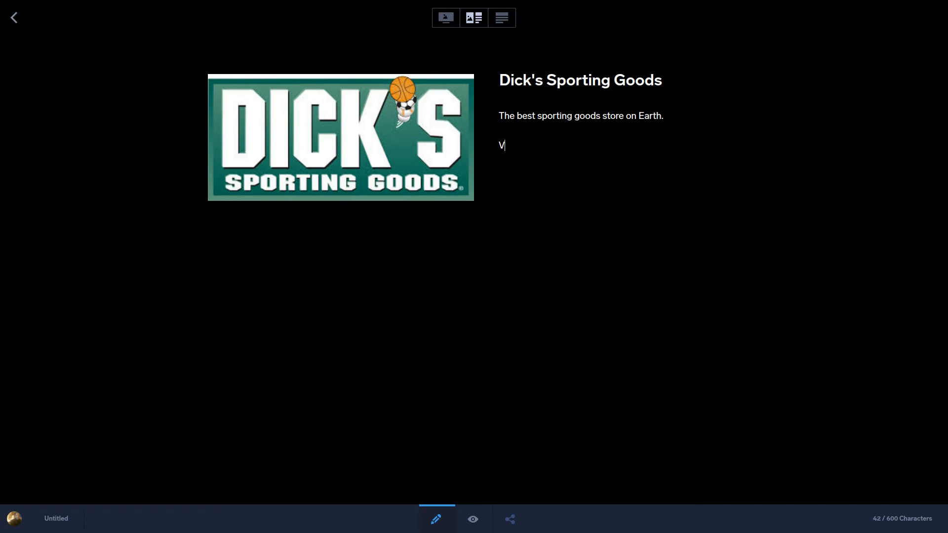
pyautogui.write('Visit Now: www.google.com')
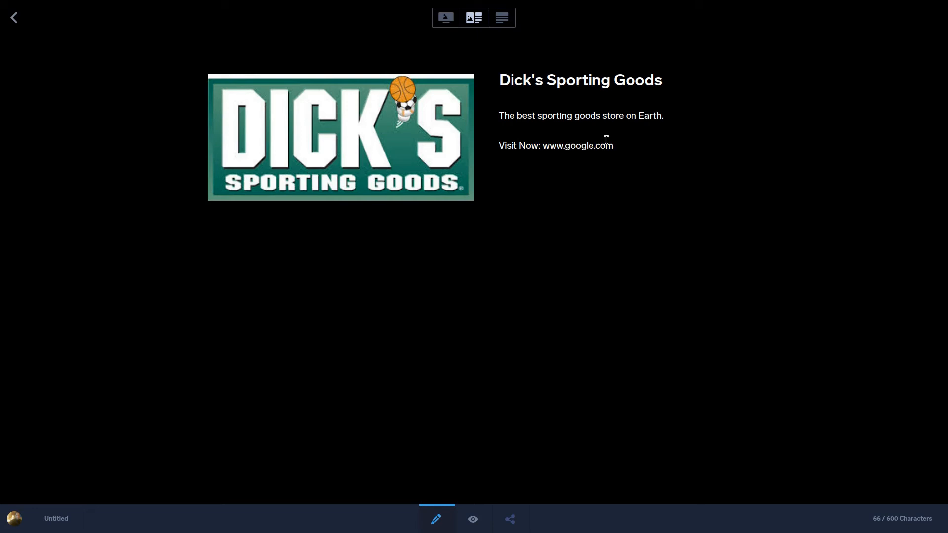
pyautogui.moveTo(622, 150); pyautogui.dragTo(546, 148)
pyautogui.rightClick(545, 151)
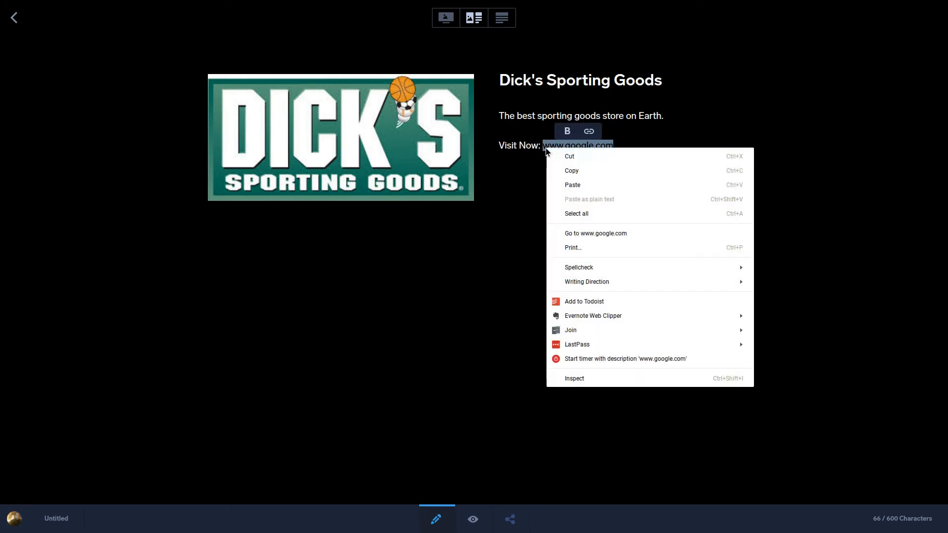
pyautogui.click(689, 137)
pyautogui.moveTo(616, 146); pyautogui.dragTo(545, 148)
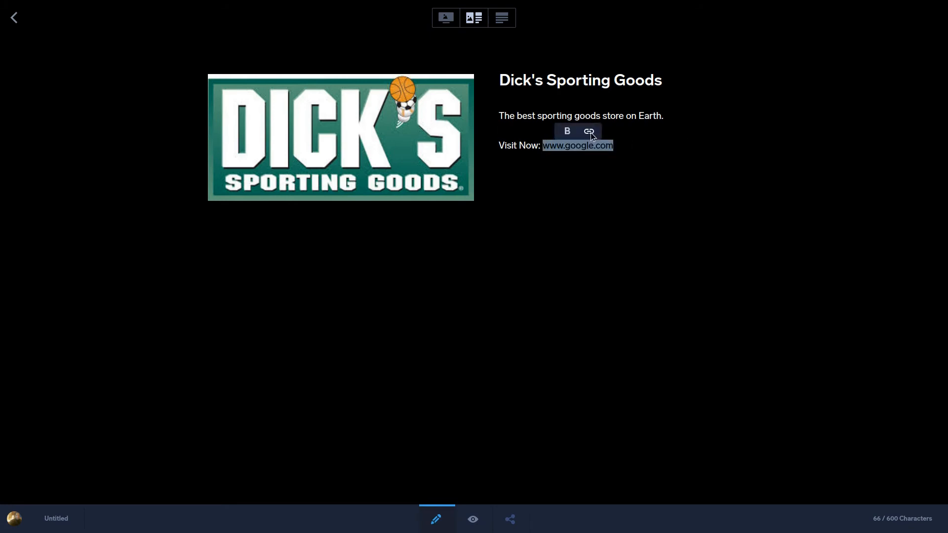
# Step: Switch to the browser tab with the logo results and search Google for "dicks sporting good"
pyautogui.moveTo(284, 2)
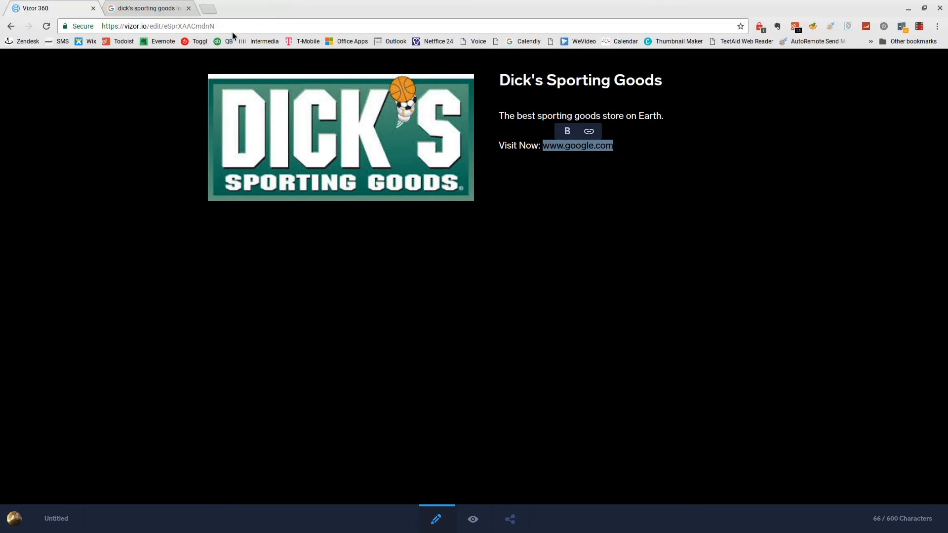
pyautogui.click(147, 10)
pyautogui.click(182, 29)
pyautogui.write('dic')
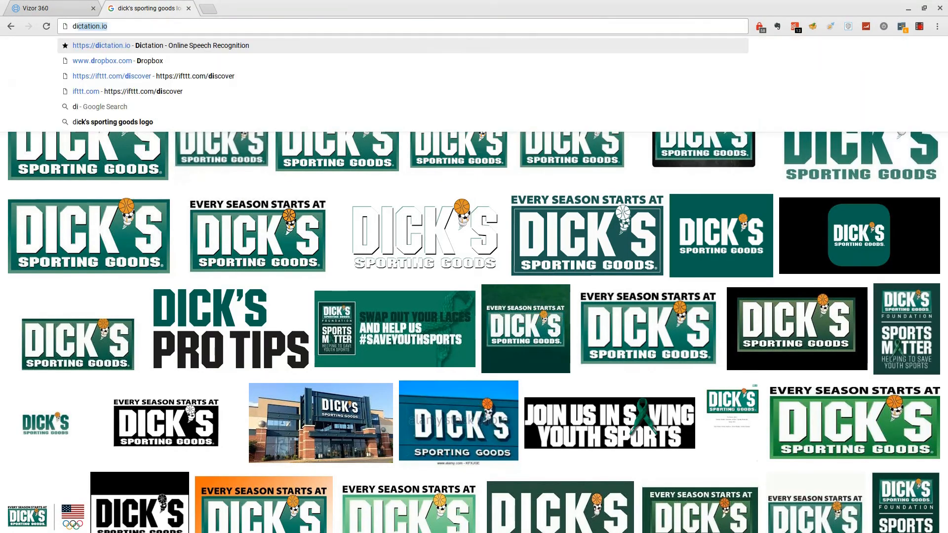
pyautogui.press('BackSpace')
pyautogui.press('BackSpace')
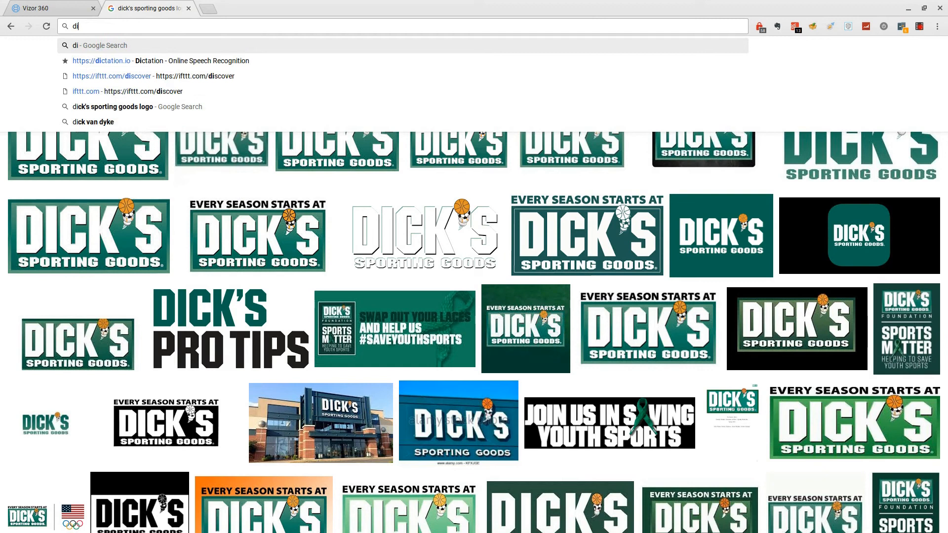
pyautogui.write('cls spo')
pyautogui.press('BackSpace')
pyautogui.press('BackSpace')
pyautogui.press('BackSpace')
pyautogui.press('BackSpace')
pyautogui.press('BackSpace')
pyautogui.press('BackSpace')
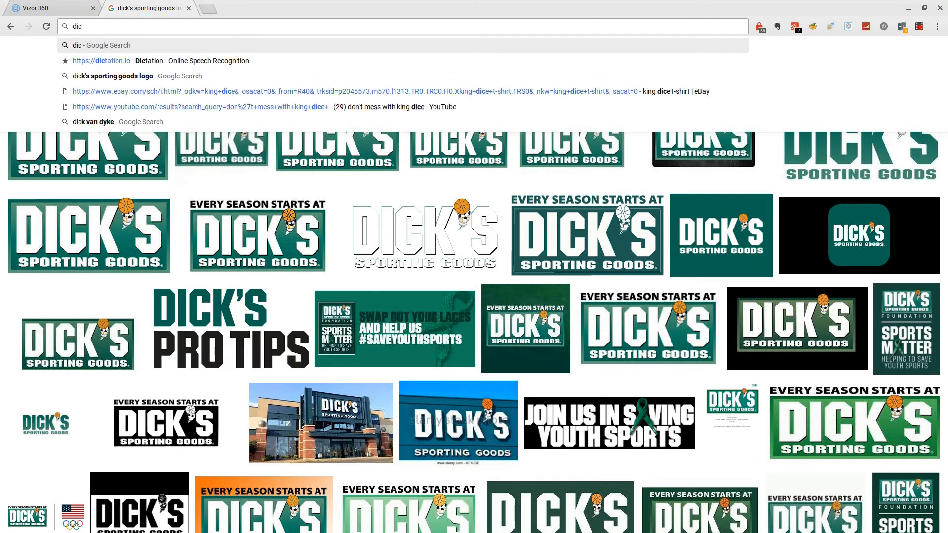
pyautogui.write('ks po')
pyautogui.press('BackSpace')
pyautogui.press('BackSpace')
pyautogui.write('sporting good')
pyautogui.press('Down')
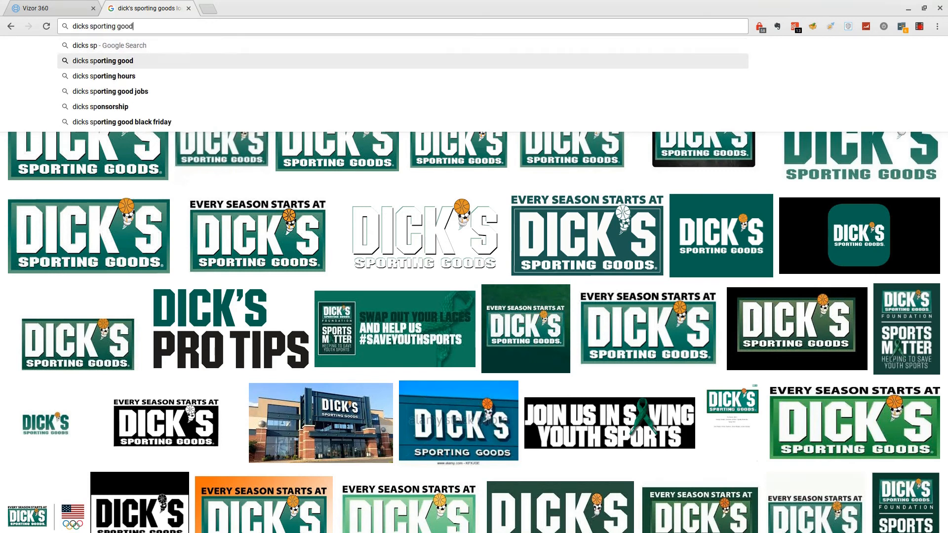
pyautogui.press('Return')
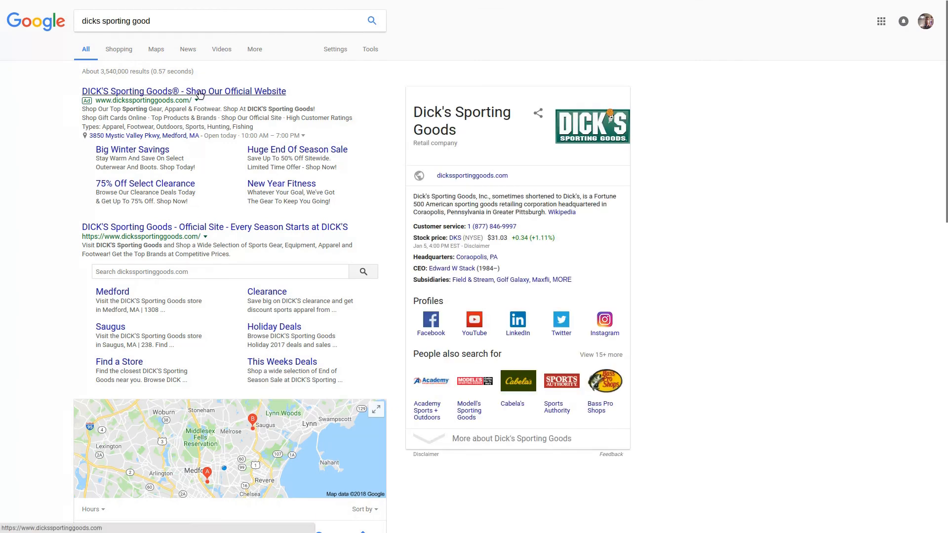
pyautogui.click(200, 95)
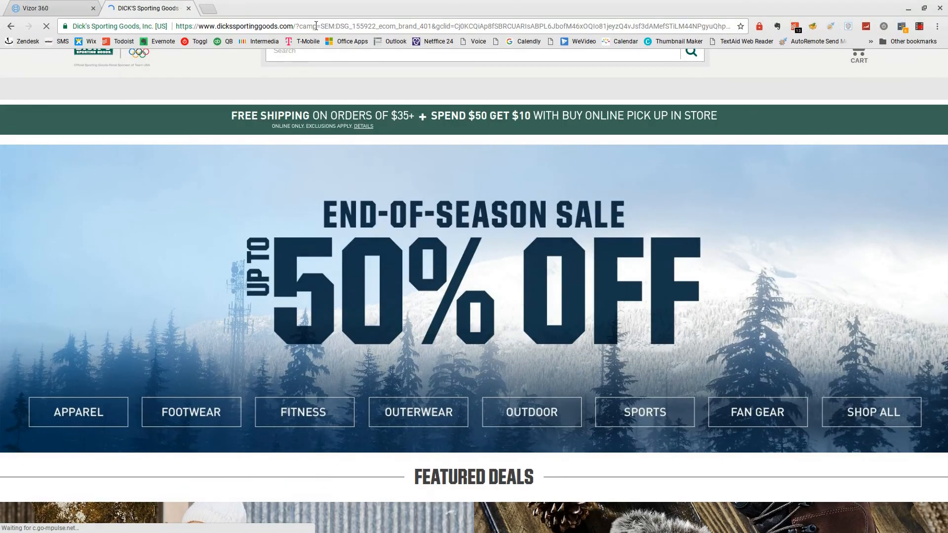
pyautogui.moveTo(296, 25); pyautogui.dragTo(199, 28)
pyautogui.hotkey('ctrl', 'c')
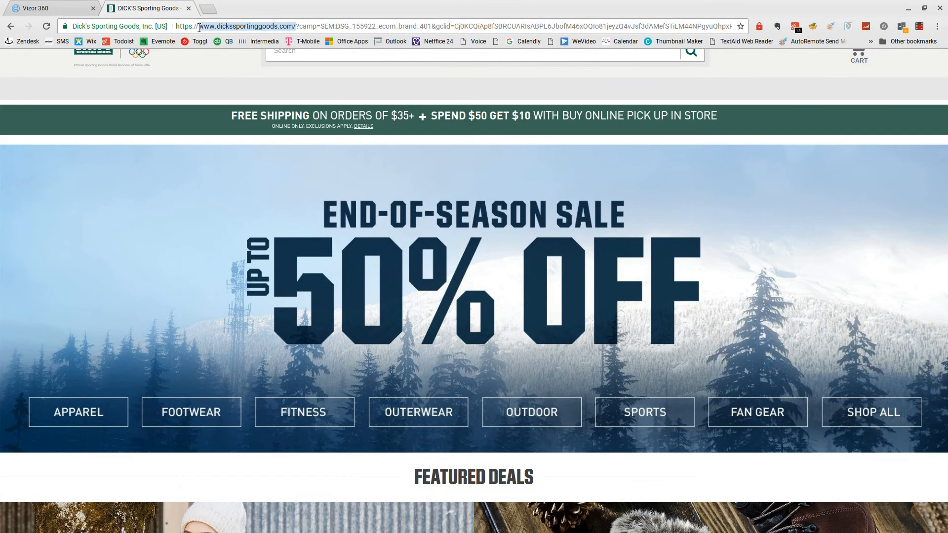
pyautogui.click(52, 5)
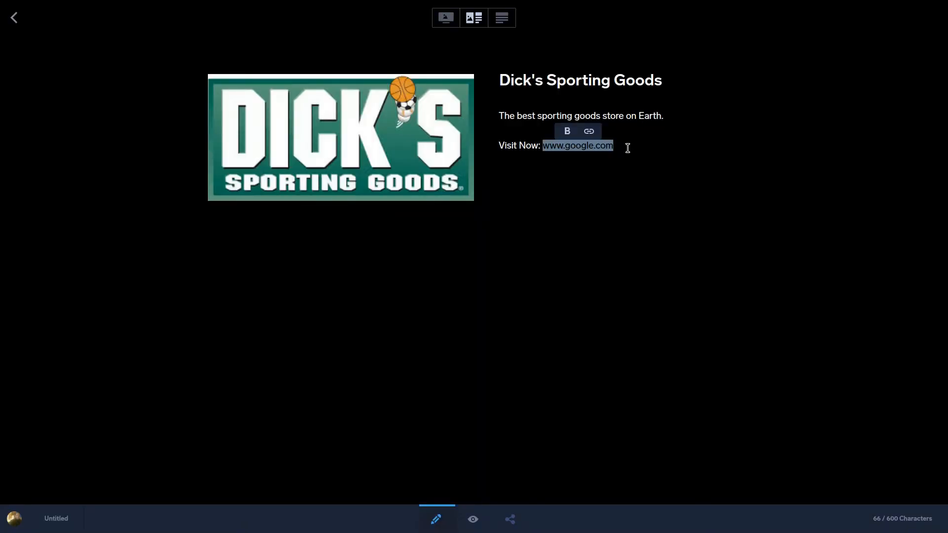
pyautogui.click(625, 146)
pyautogui.press('BackSpace')
pyautogui.press('BackSpace')
pyautogui.press('BackSpace')
pyautogui.press('BackSpace')
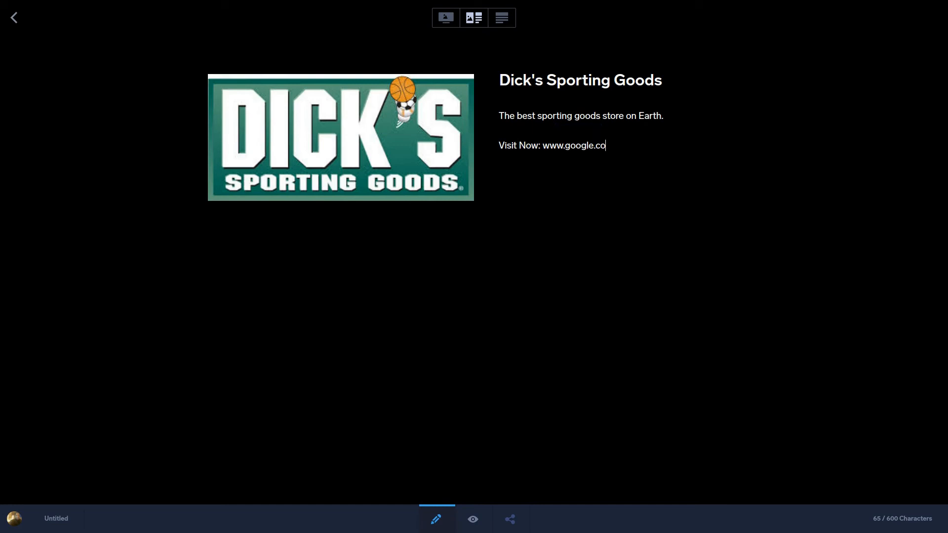
pyautogui.press('BackSpace')
pyautogui.press('BackSpace')
pyautogui.press('BackSpace')
pyautogui.press('BackSpace')
pyautogui.press('BackSpace')
pyautogui.press('BackSpace')
pyautogui.press('BackSpace')
pyautogui.press('BackSpace')
pyautogui.press('BackSpace')
pyautogui.press('BackSpace')
pyautogui.hotkey('ctrl', 'v')
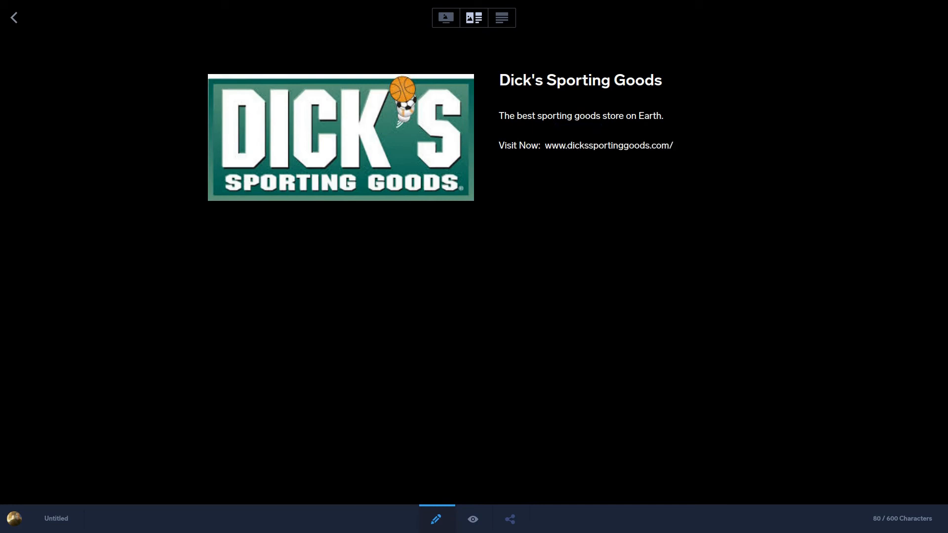
pyautogui.press('BackSpace')
pyautogui.moveTo(673, 149); pyautogui.dragTo(566, 150)
pyautogui.click(550, 151)
pyautogui.doubleClick(546, 147)
pyautogui.hotkey('ctrl', 'c')
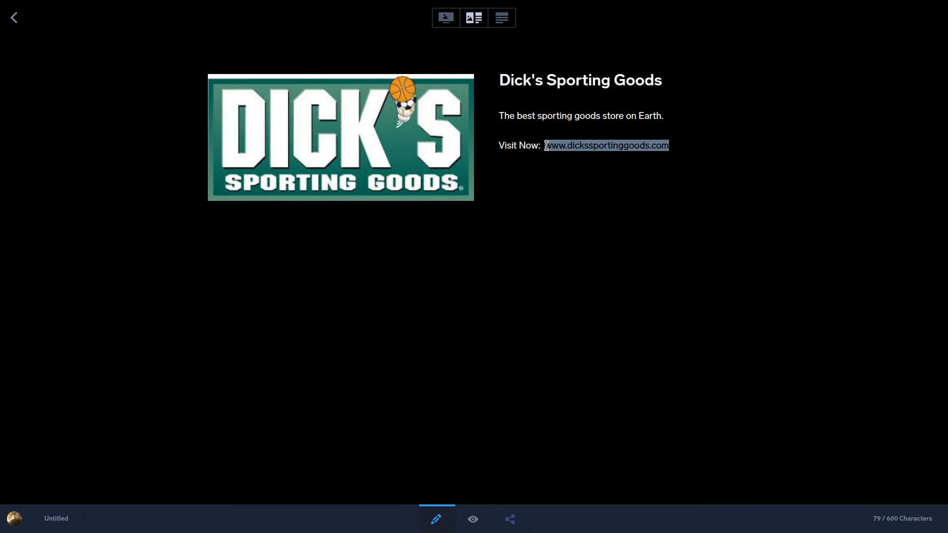
pyautogui.rightClick(546, 148)
pyautogui.click(621, 115)
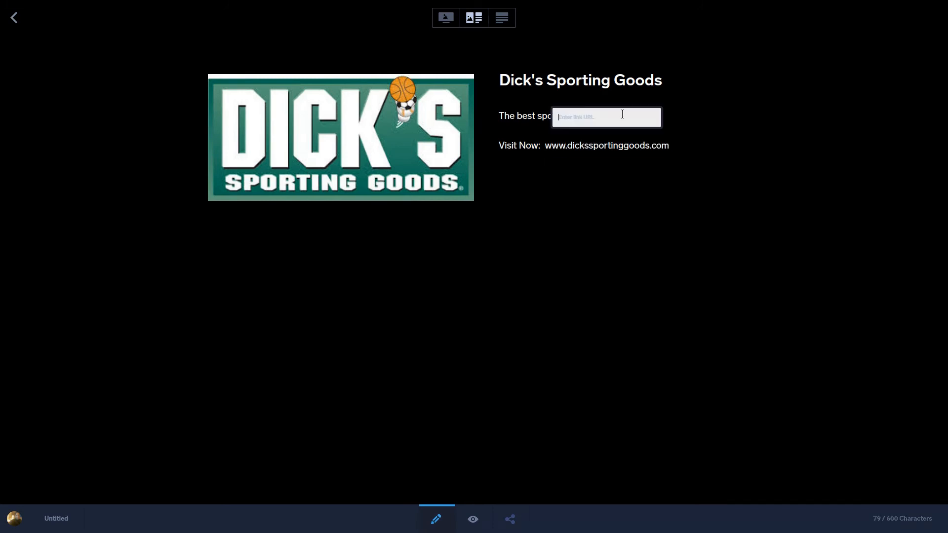
pyautogui.hotkey('ctrl', 'v')
pyautogui.press('Return')
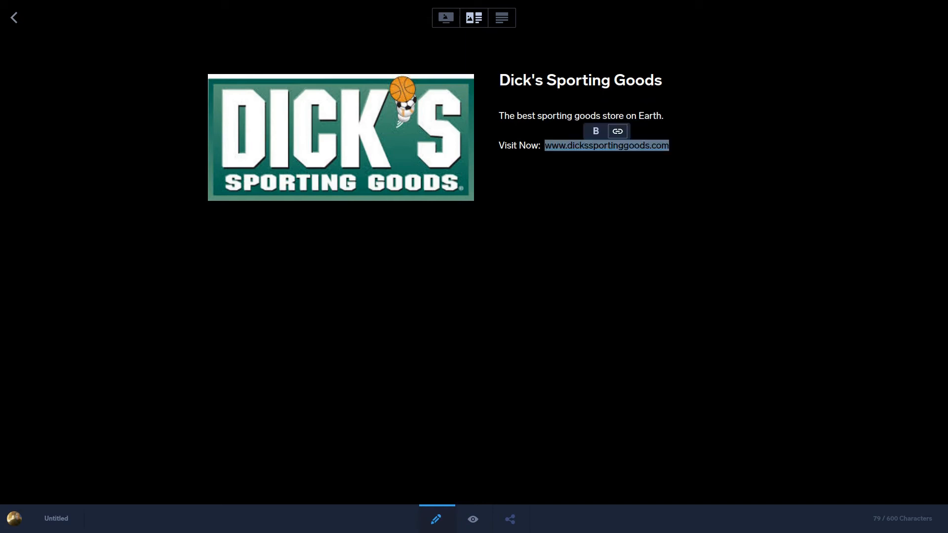
pyautogui.click(15, 22)
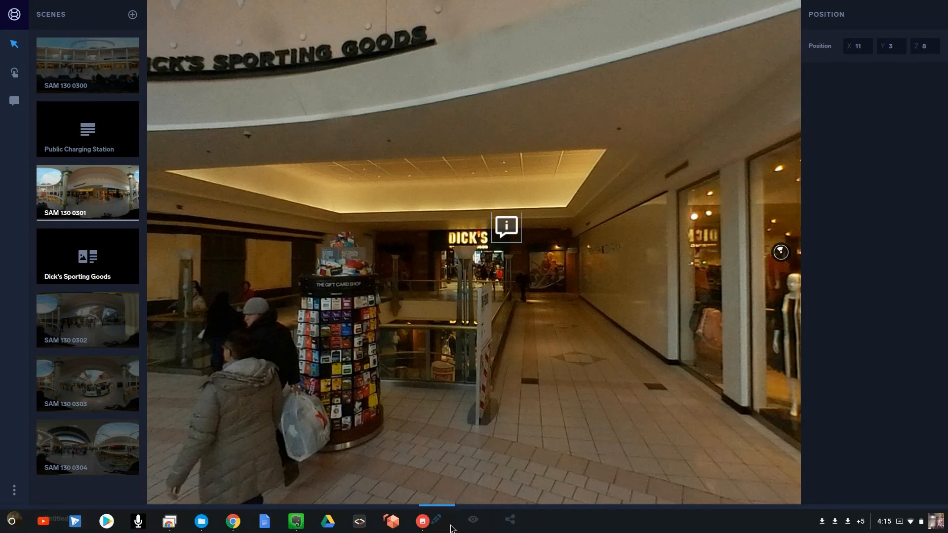
# Step: Preview the tour, open the Dick's Sporting Goods info card, test its website link, and close the card
pyautogui.click(475, 519)
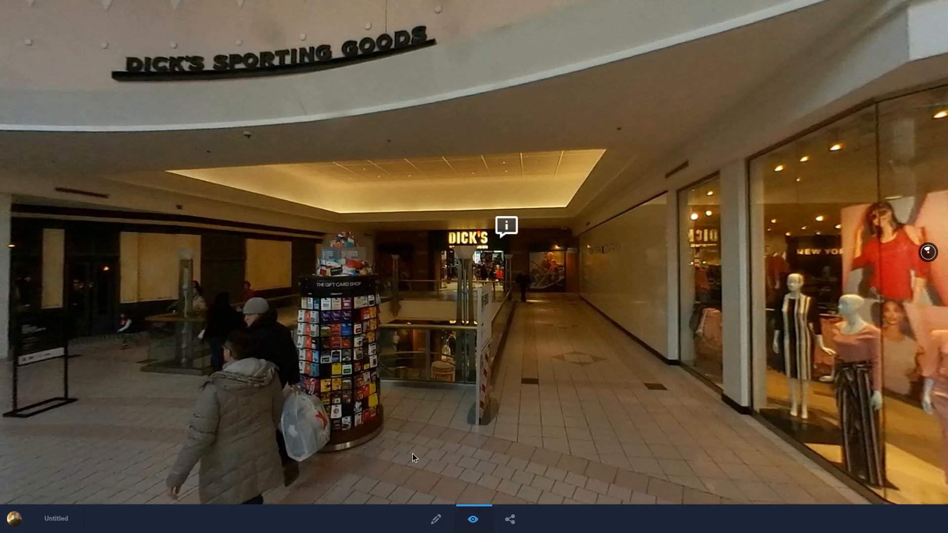
pyautogui.click(505, 226)
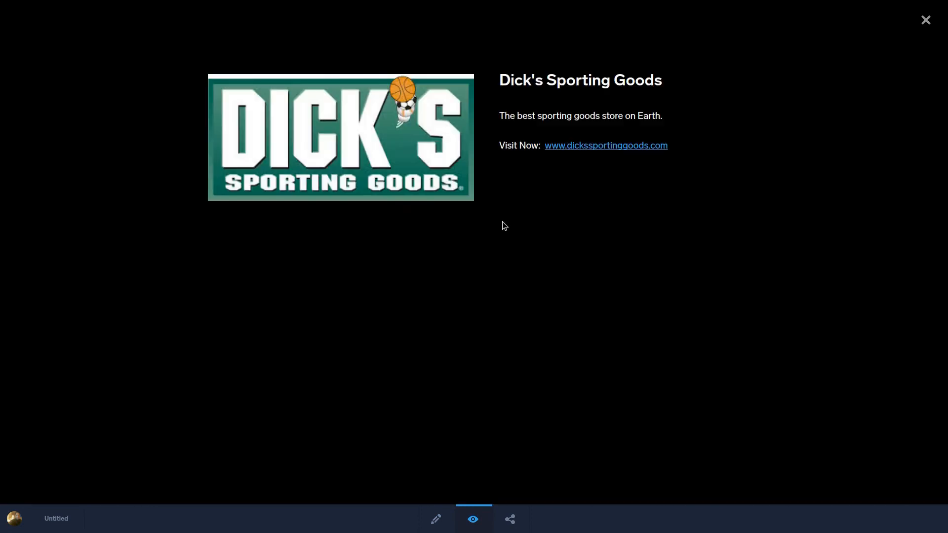
pyautogui.click(608, 148)
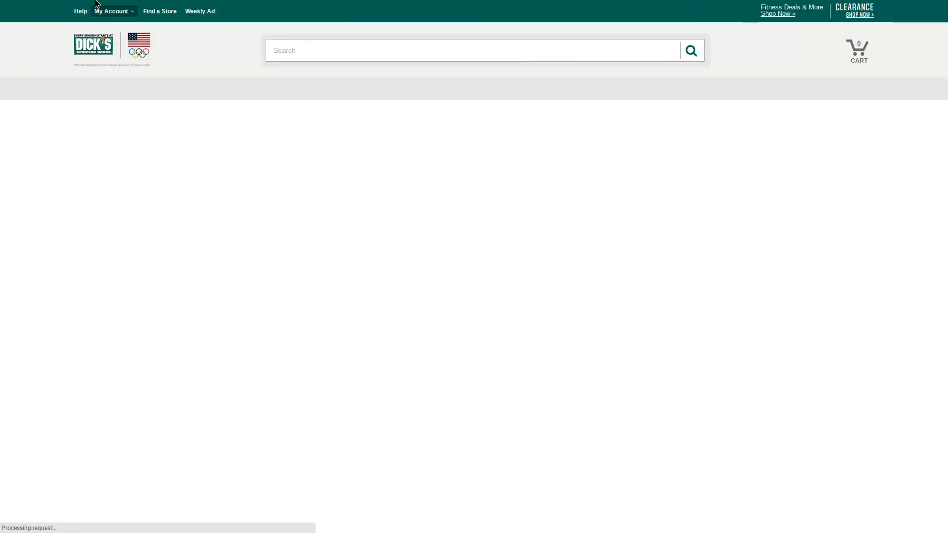
pyautogui.click(64, 8)
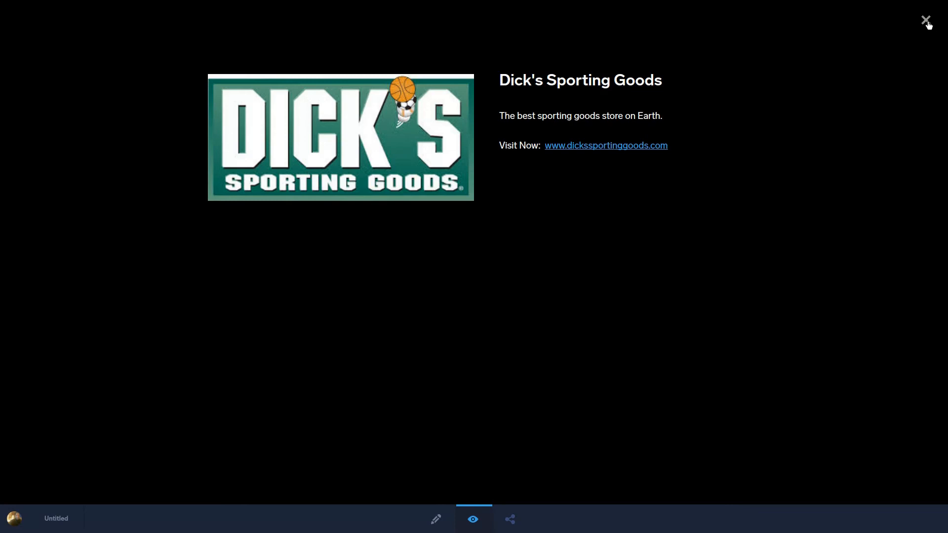
pyautogui.click(926, 21)
# Step: Look around the previewed mall scene, go through its hotspot to the charging station scene, and return to editing
pyautogui.moveTo(490, 264); pyautogui.dragTo(820, 232)
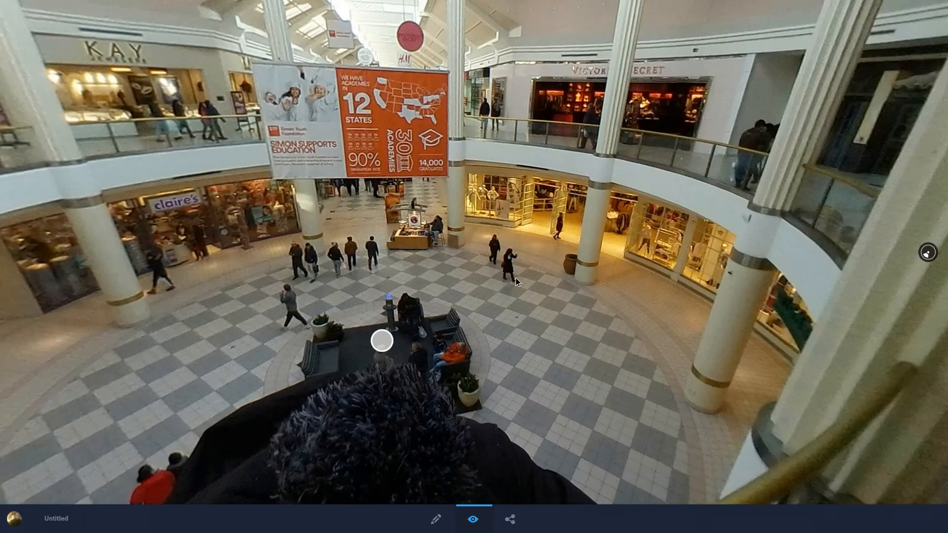
pyautogui.moveTo(516, 277); pyautogui.dragTo(651, 261)
pyautogui.click(651, 261)
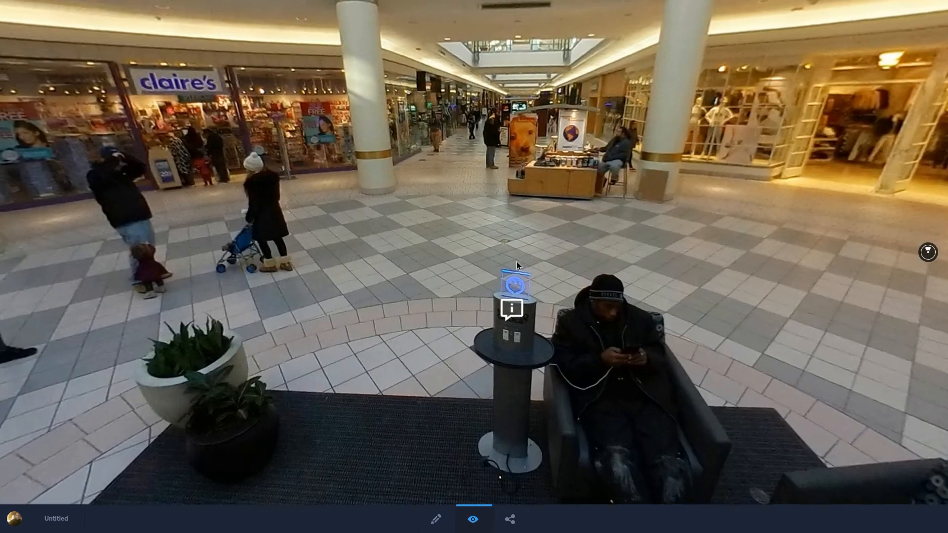
pyautogui.moveTo(516, 261)
pyautogui.mouseDown()
pyautogui.moveTo(696, 358)
pyautogui.moveTo(250, 161)
pyautogui.moveTo(324, 247)
pyautogui.moveTo(532, 262)
pyautogui.mouseUp()
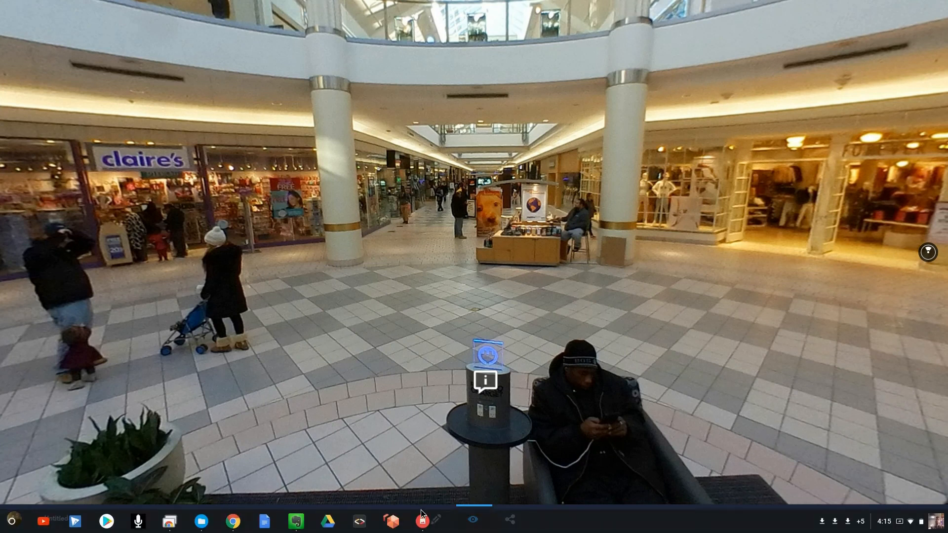
pyautogui.click(436, 520)
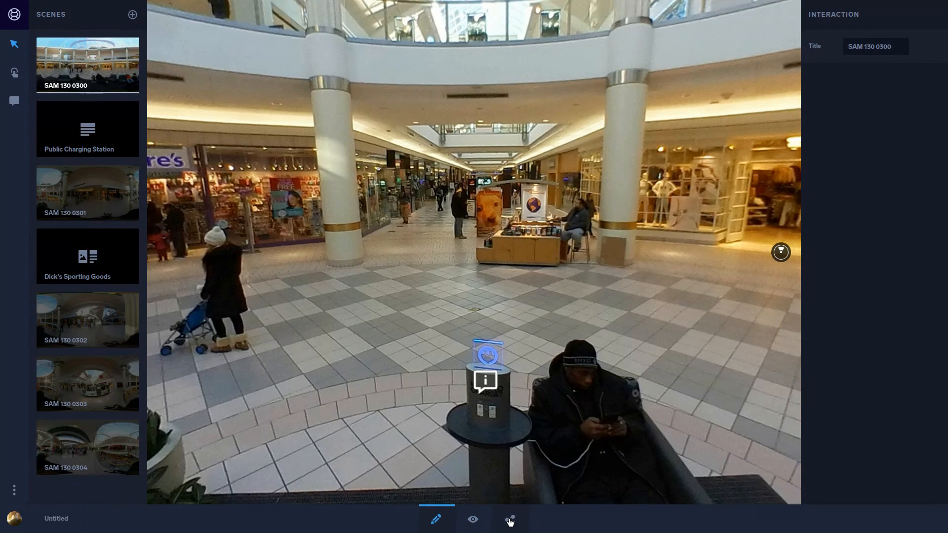
# Step: Open the project's sharing options and copy the draft link
pyautogui.click(511, 521)
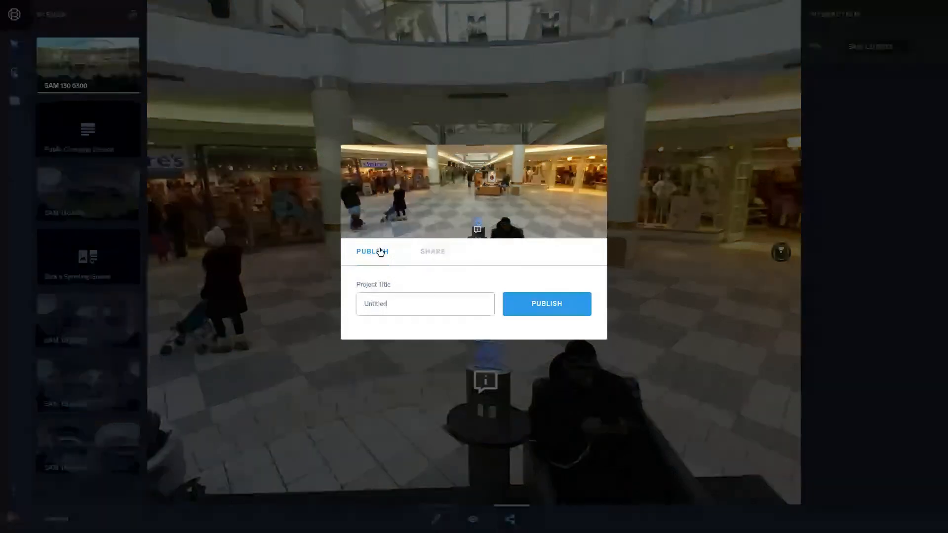
pyautogui.click(433, 253)
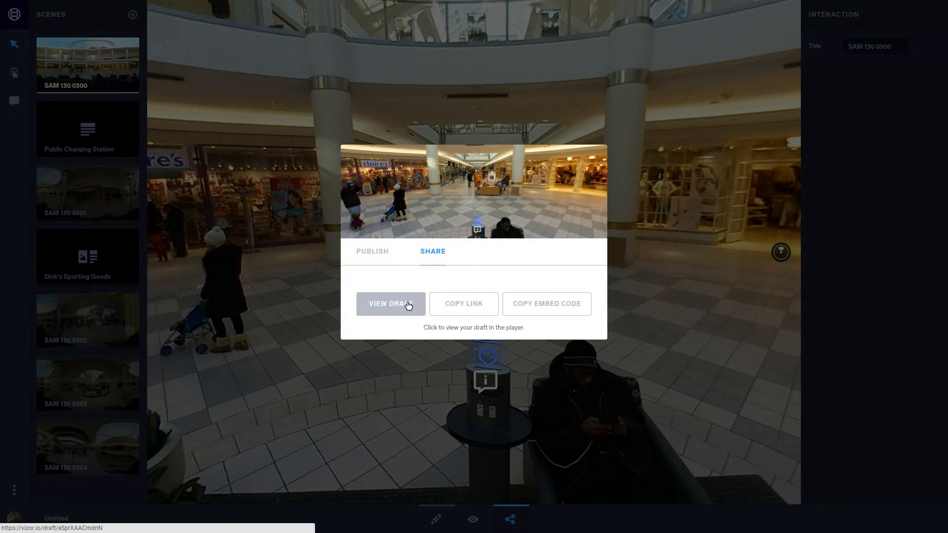
pyautogui.click(460, 310)
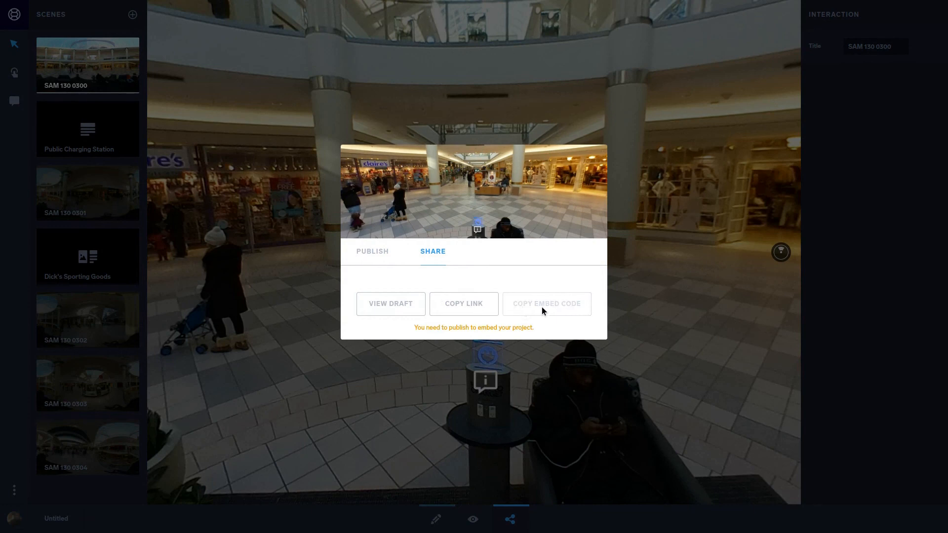
# Step: Set the project title to "Mall Demo" and publish the project
pyautogui.click(374, 256)
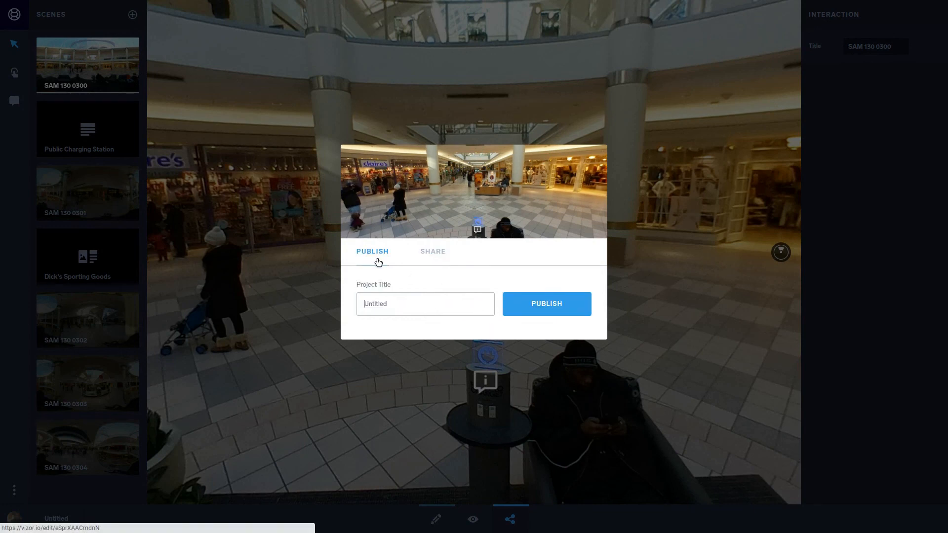
pyautogui.doubleClick(403, 303)
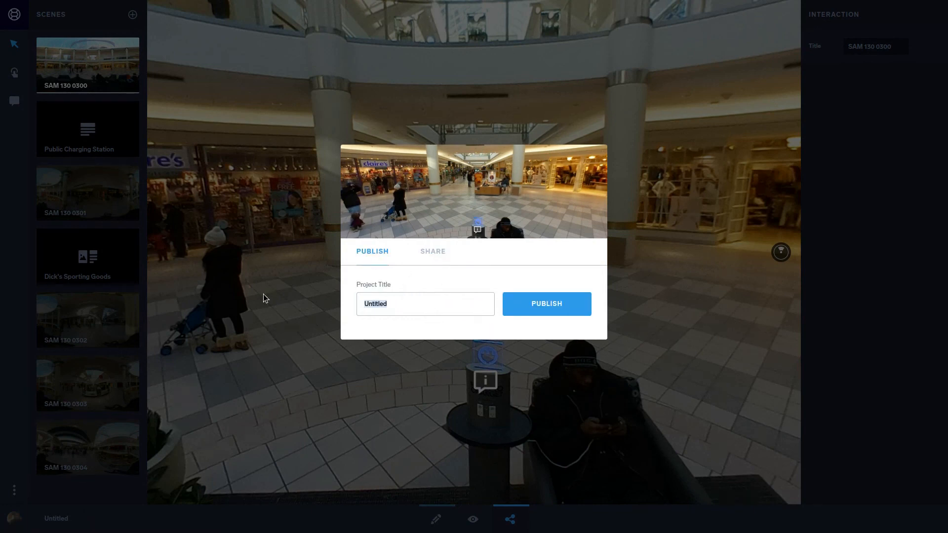
pyautogui.press('BackSpace')
pyautogui.write('Mall Demo')
pyautogui.click(534, 307)
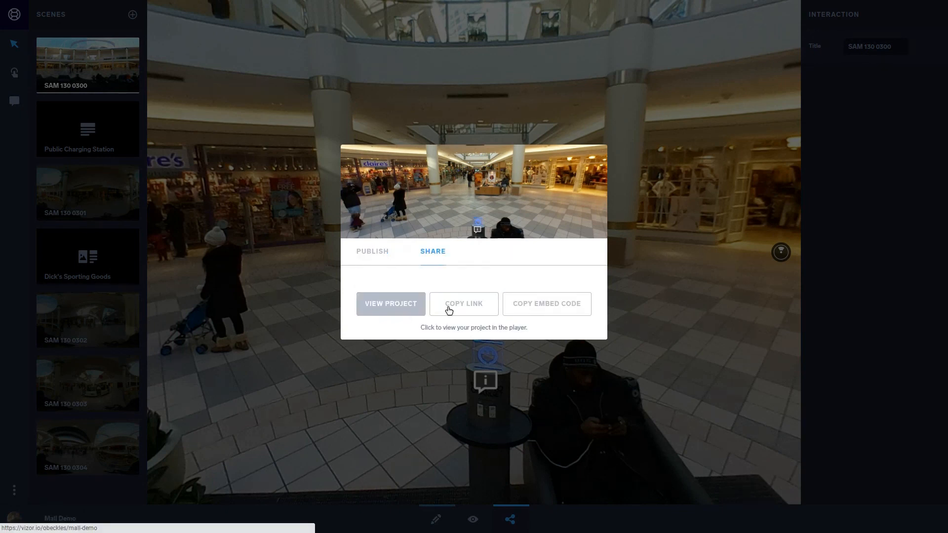
# Step: Copy the published project's embed code, followed by its permanent project link
pyautogui.click(527, 305)
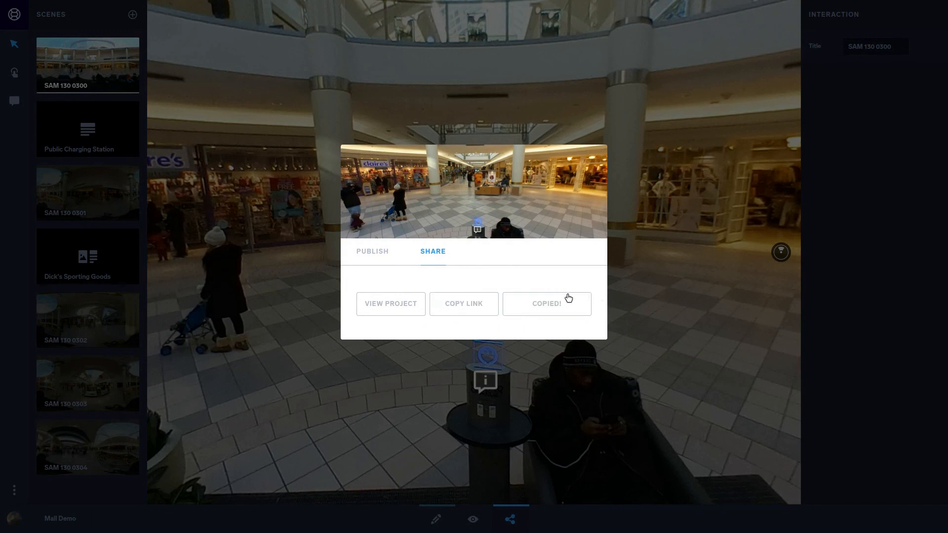
pyautogui.click(476, 308)
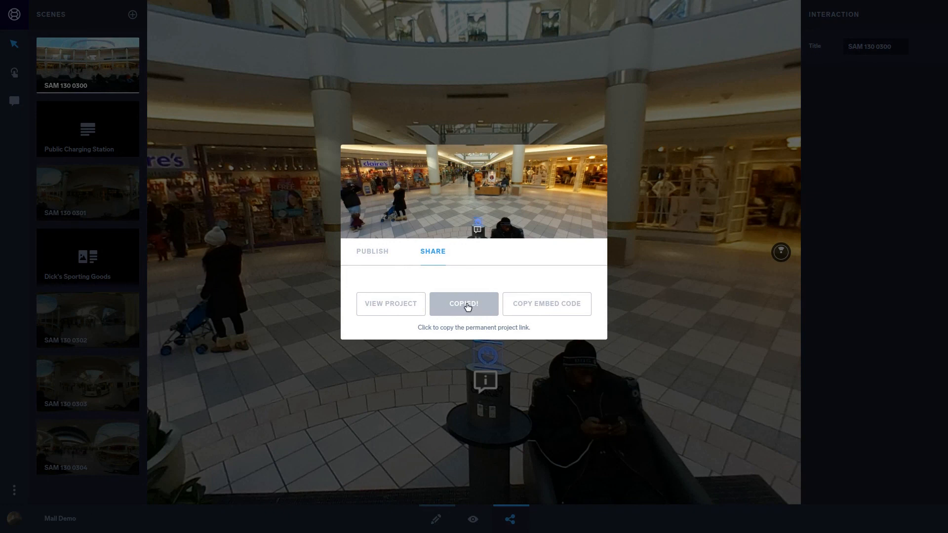
# Step: Open the published Mall Demo project in the player and display it full screen
pyautogui.click(409, 305)
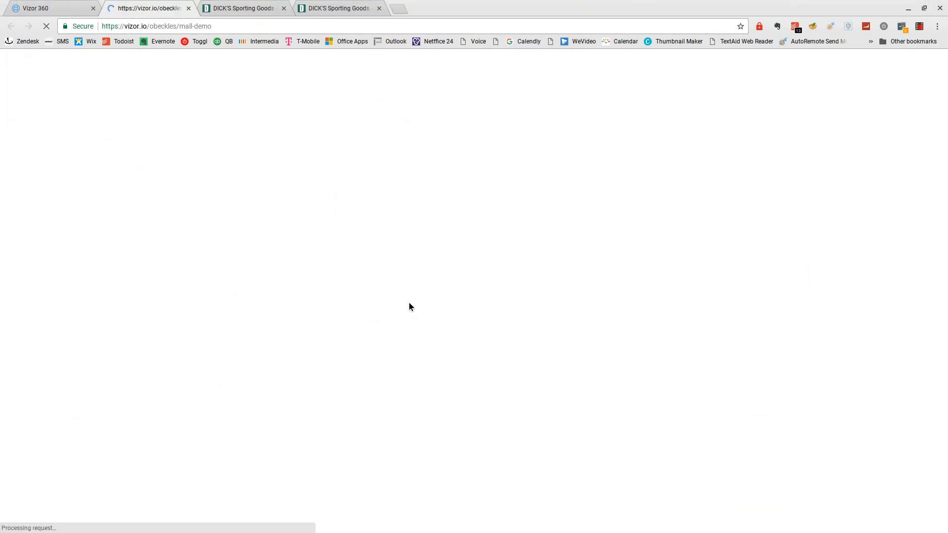
pyautogui.press('F11')
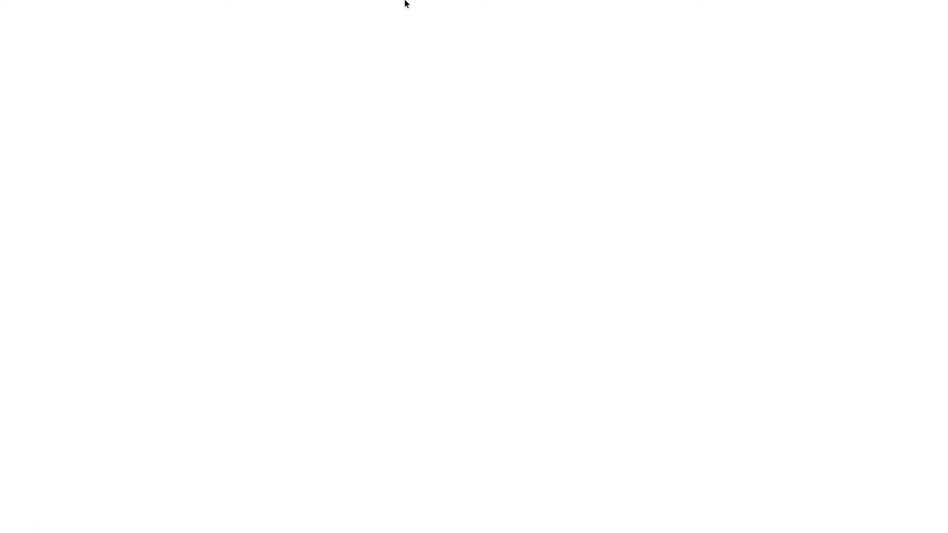
pyautogui.press('F11')
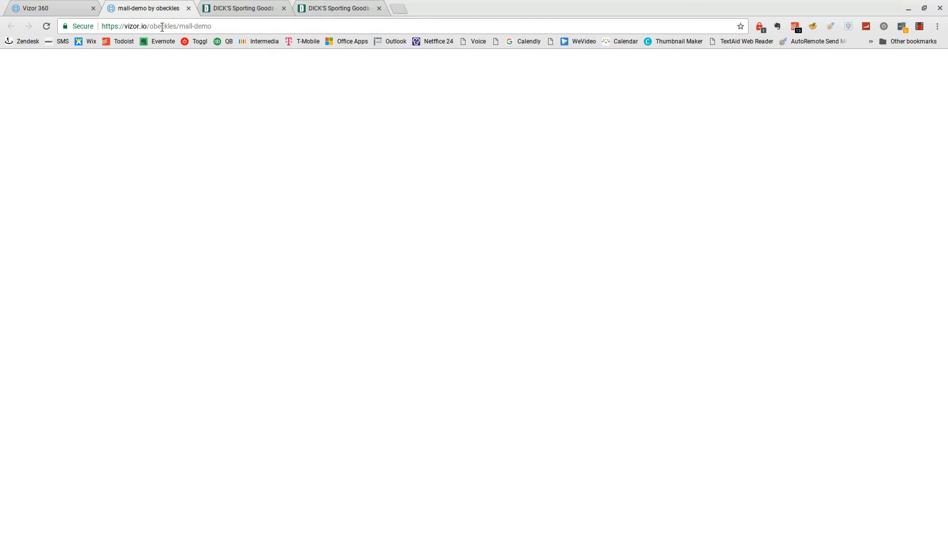
pyautogui.press('F11')
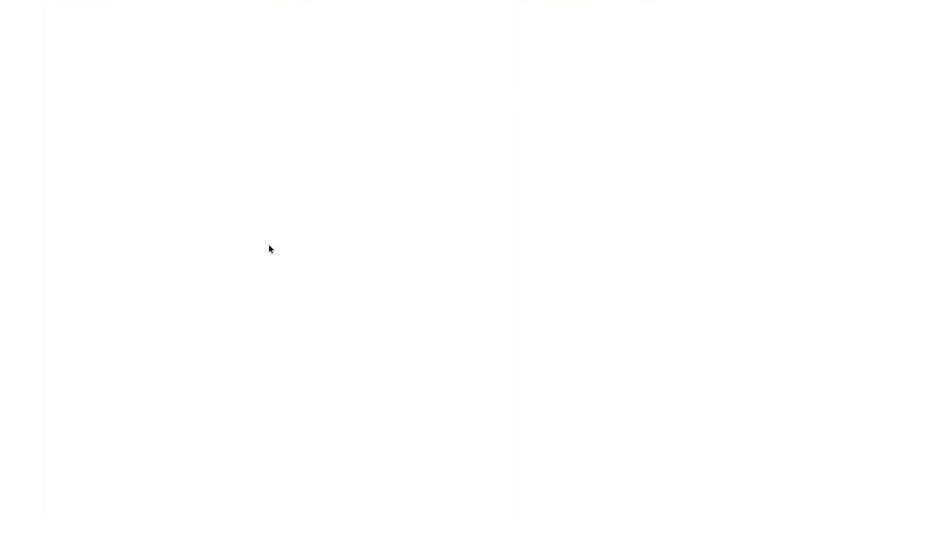